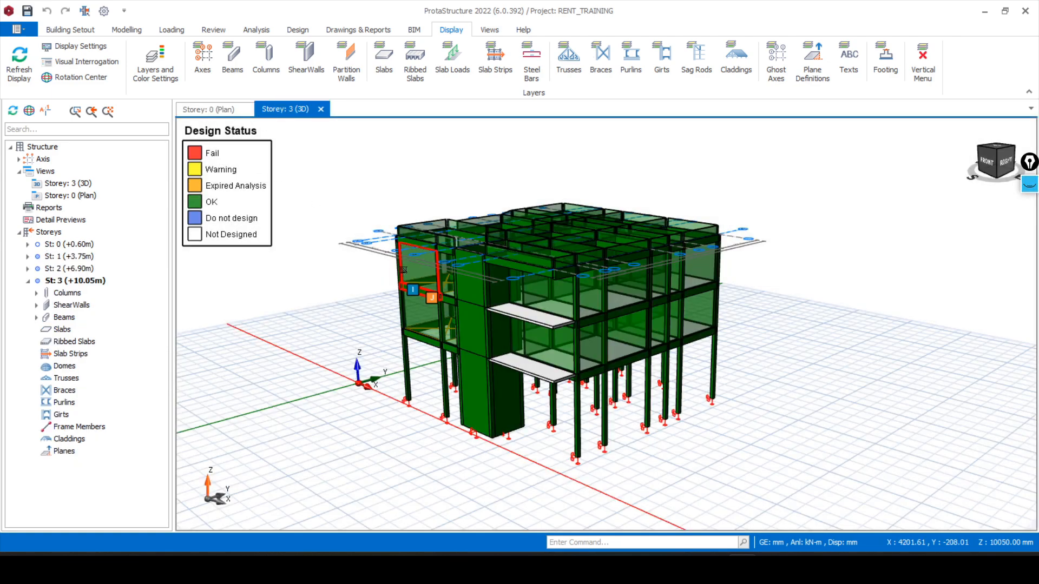
- Open the Storey 0 plan and examine its axes, column layout and shear wall core
left_click(208, 110)
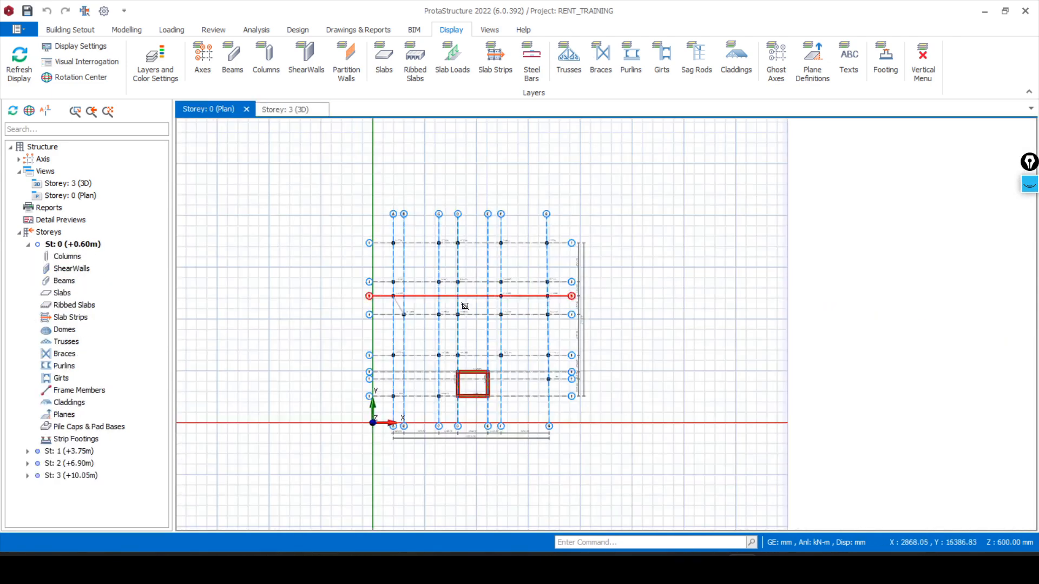
scroll(400, 406, "up", 4)
scroll(380, 431, "down", 1)
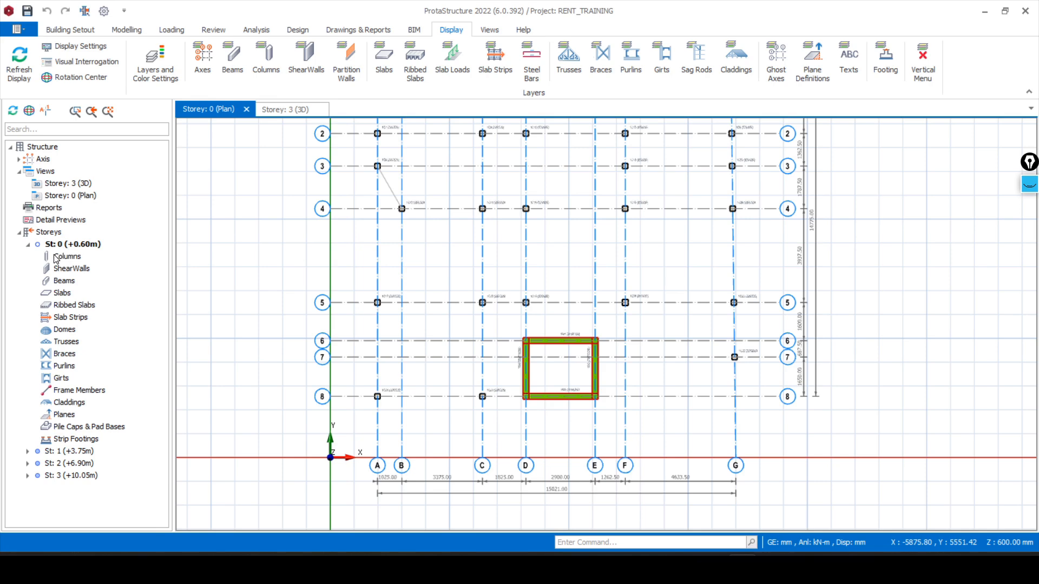
scroll(382, 379, "down", 3)
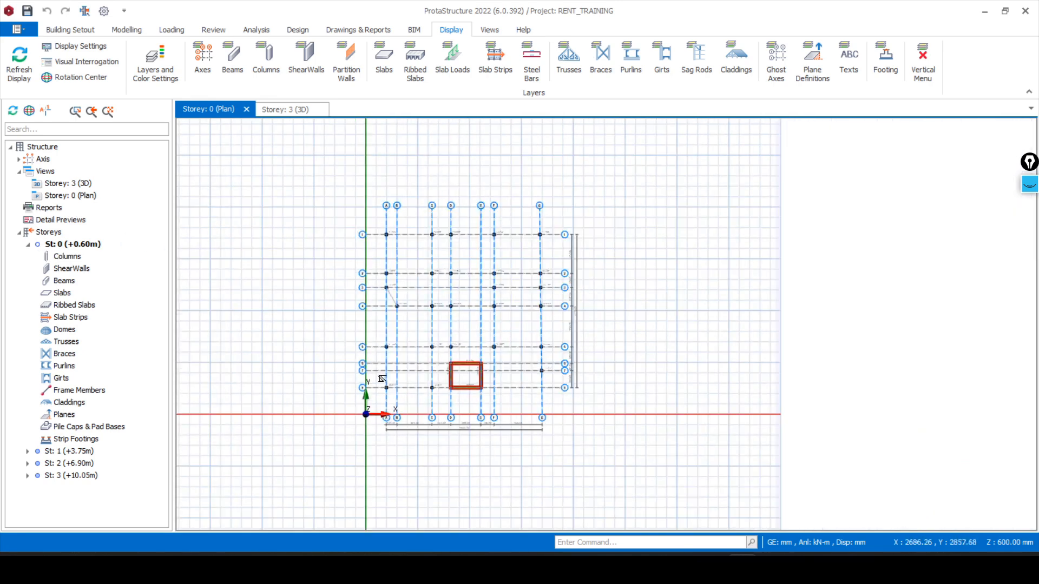
scroll(387, 236, "up", 5)
scroll(336, 225, "down", 3)
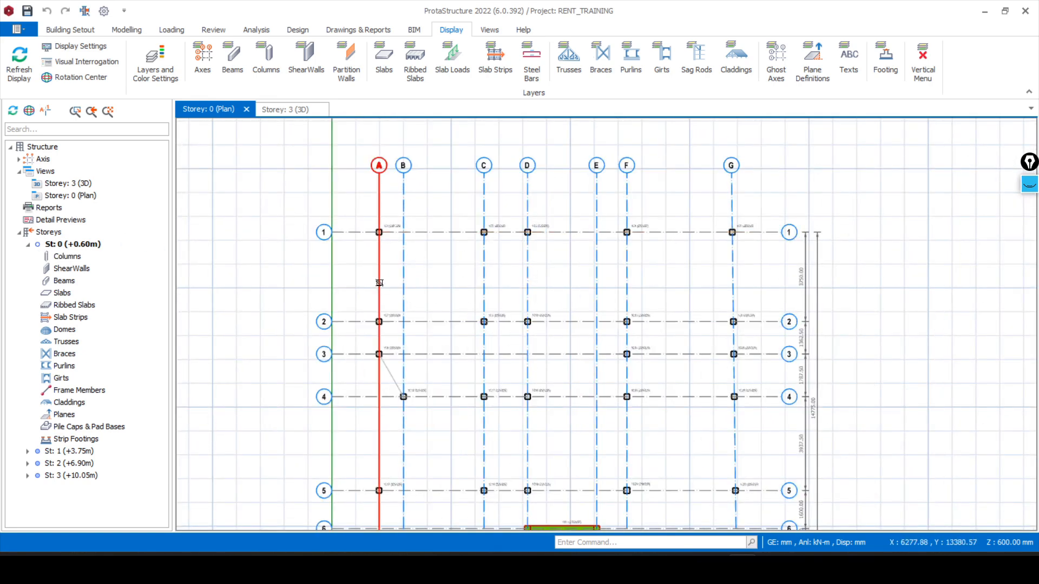
scroll(334, 265, "down", 2)
scroll(335, 262, "down", 2)
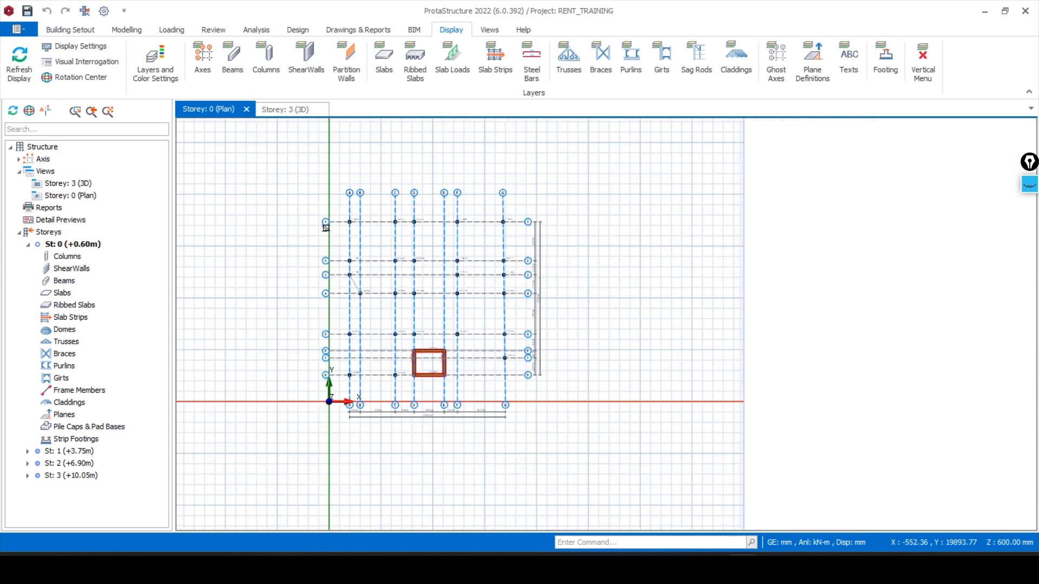
scroll(339, 265, "up", 4)
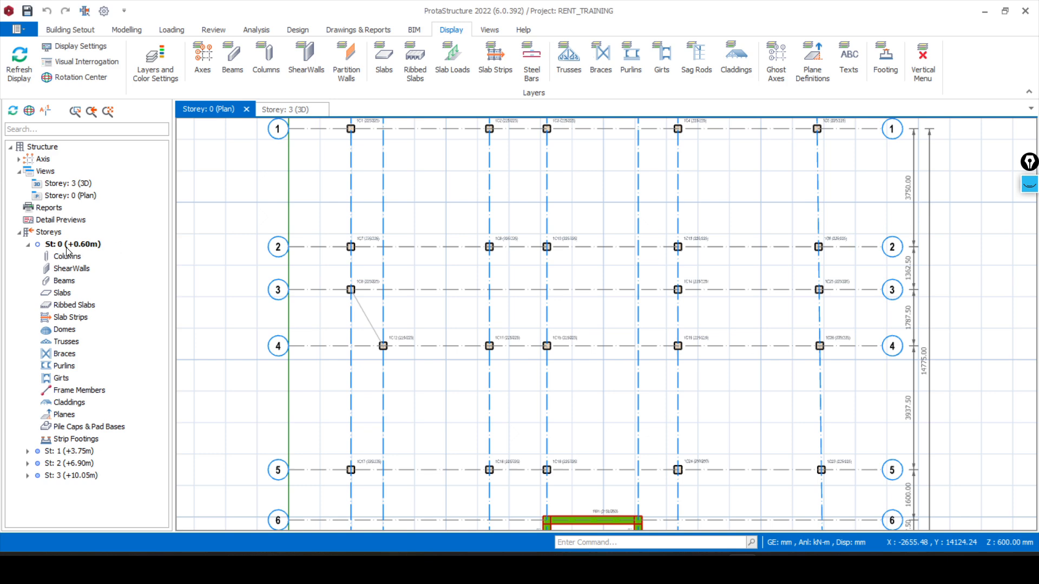
scroll(344, 274, "down", 3)
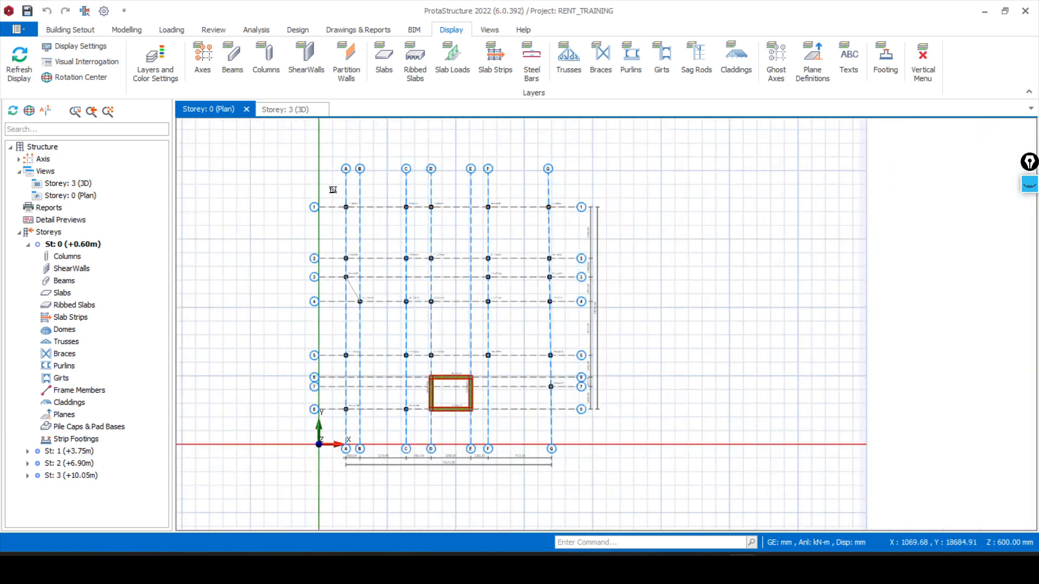
scroll(384, 456, "up", 4)
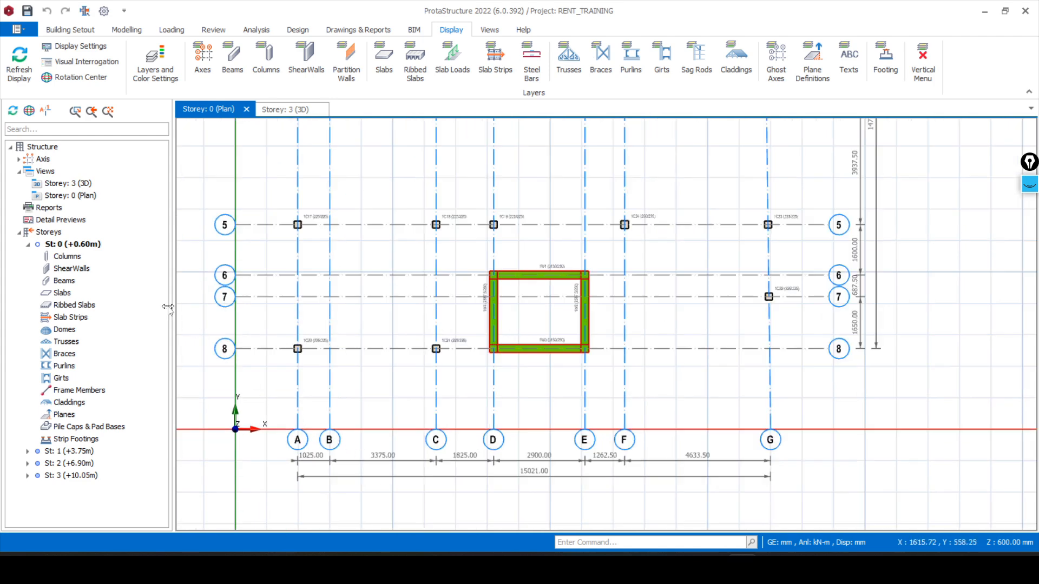
scroll(314, 387, "down", 3)
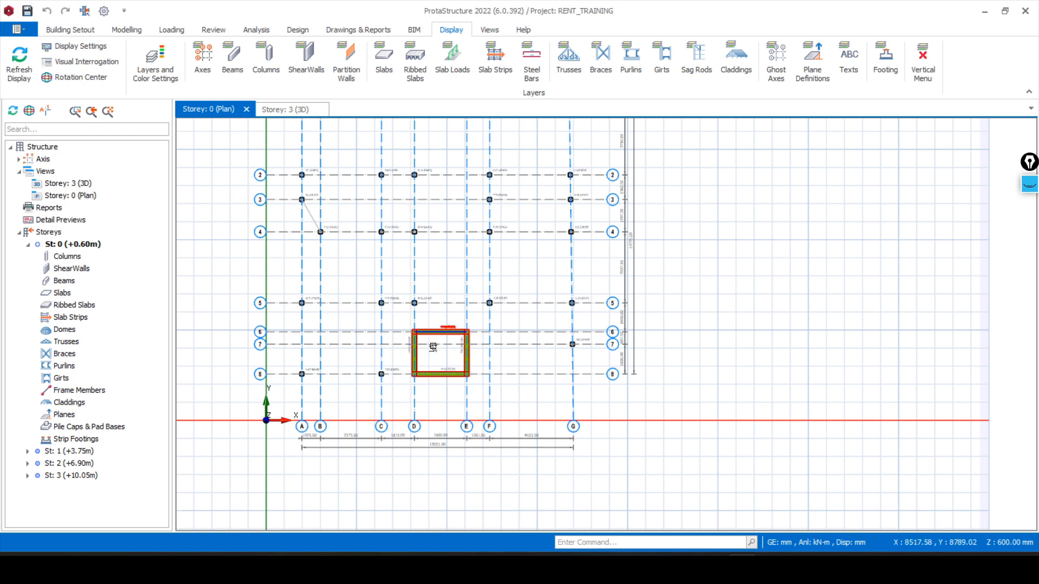
scroll(401, 267, "down", 3)
scroll(395, 262, "up", 4)
scroll(395, 262, "up", 1)
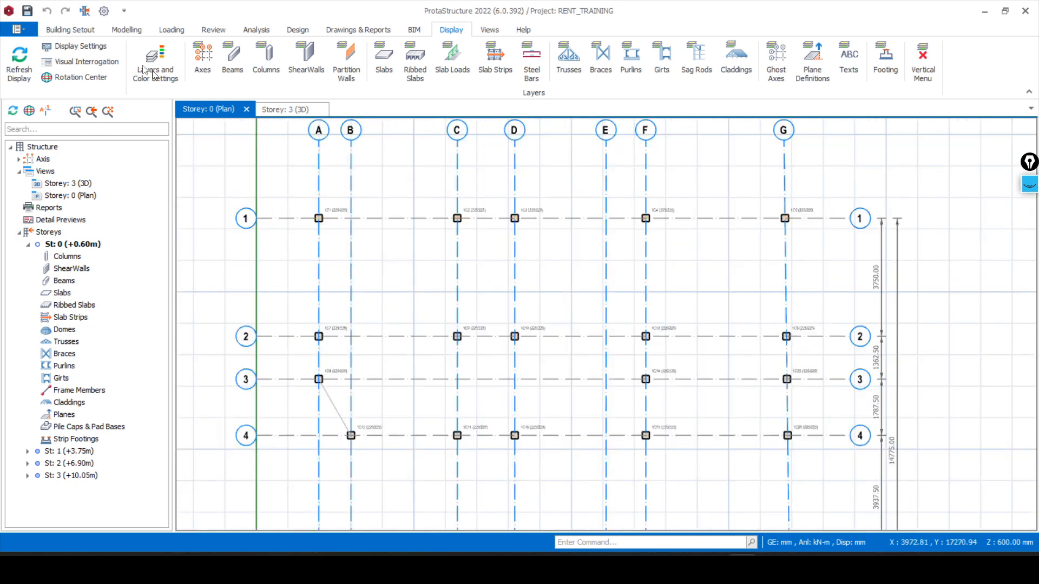
- Select column 1C1 at axes A and 1 and start inserting a pad footing under it
left_click(71, 29)
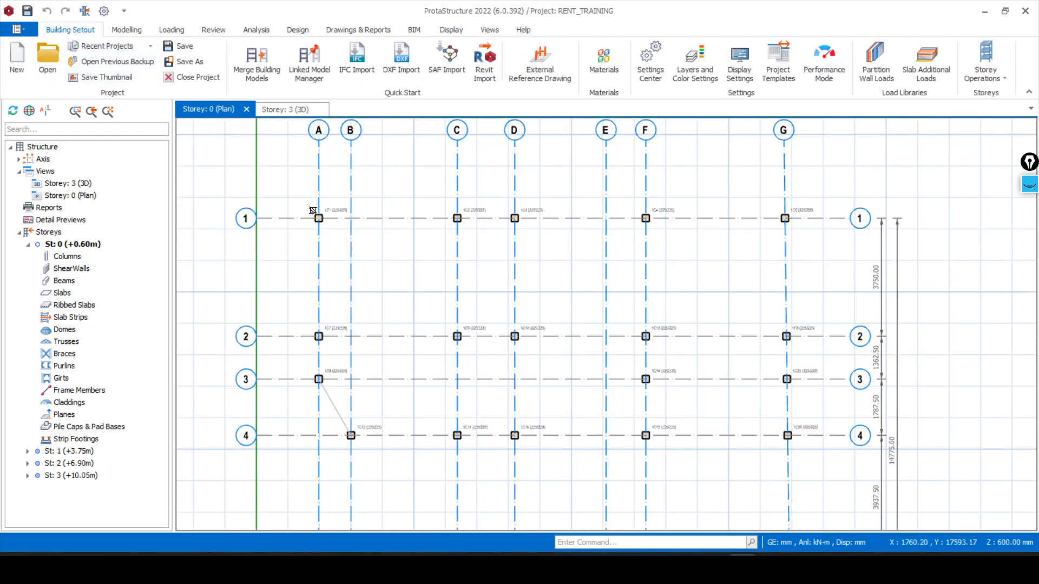
scroll(312, 211, "up", 2)
left_click(323, 224)
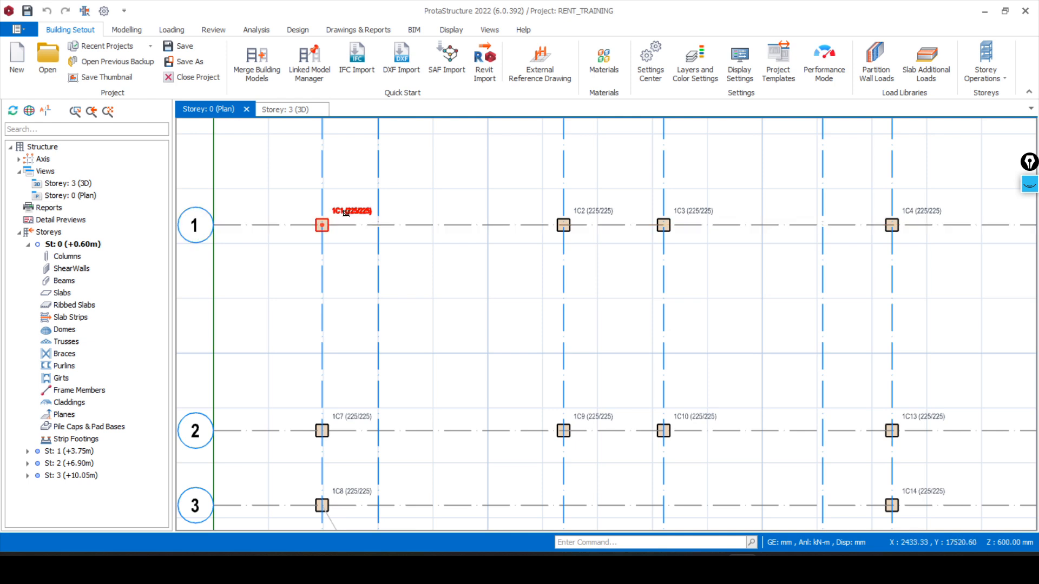
right_click(413, 186)
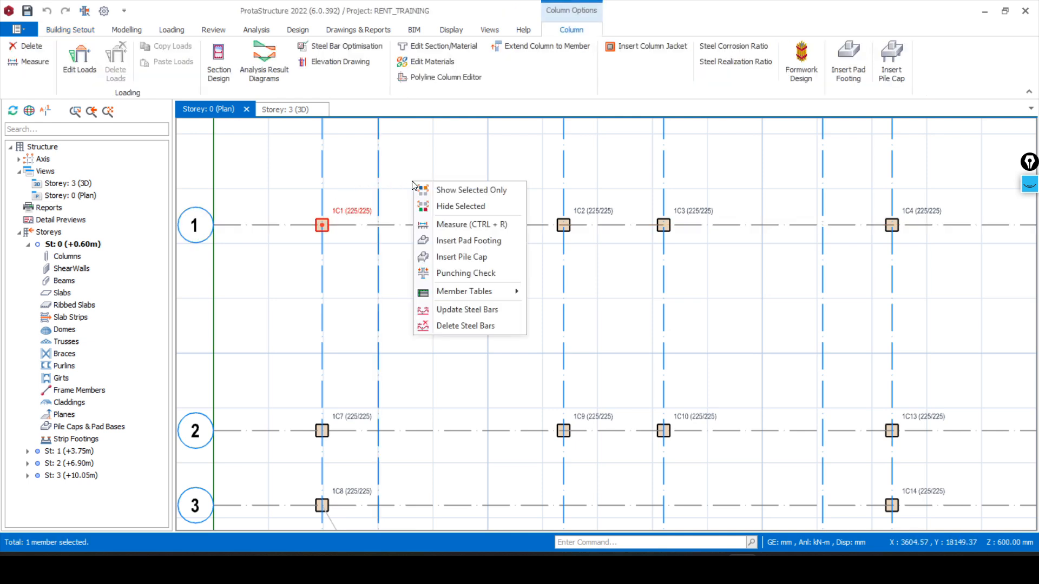
left_click(440, 244)
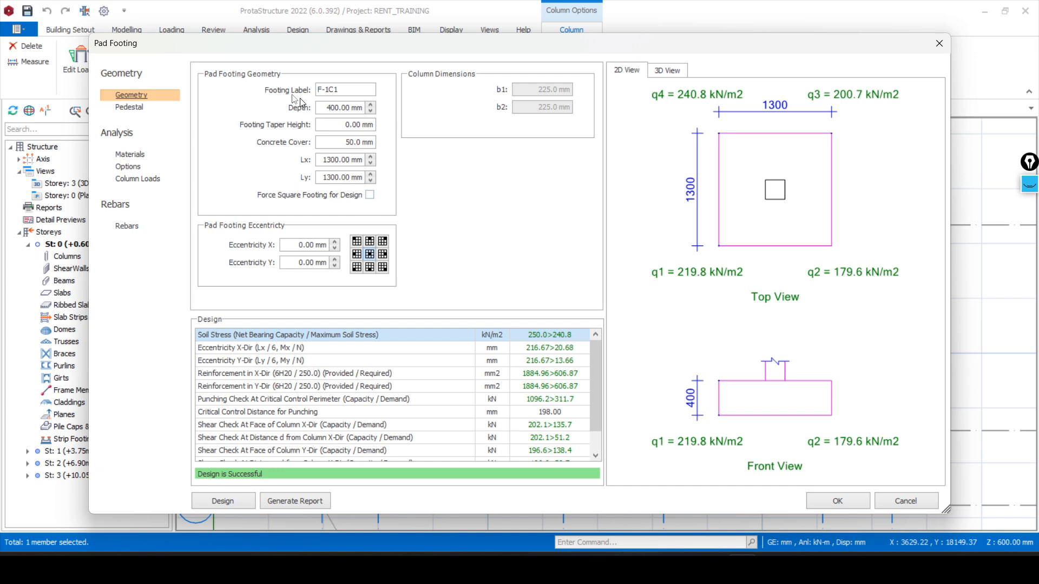
left_click_drag(431, 40, 431, 27)
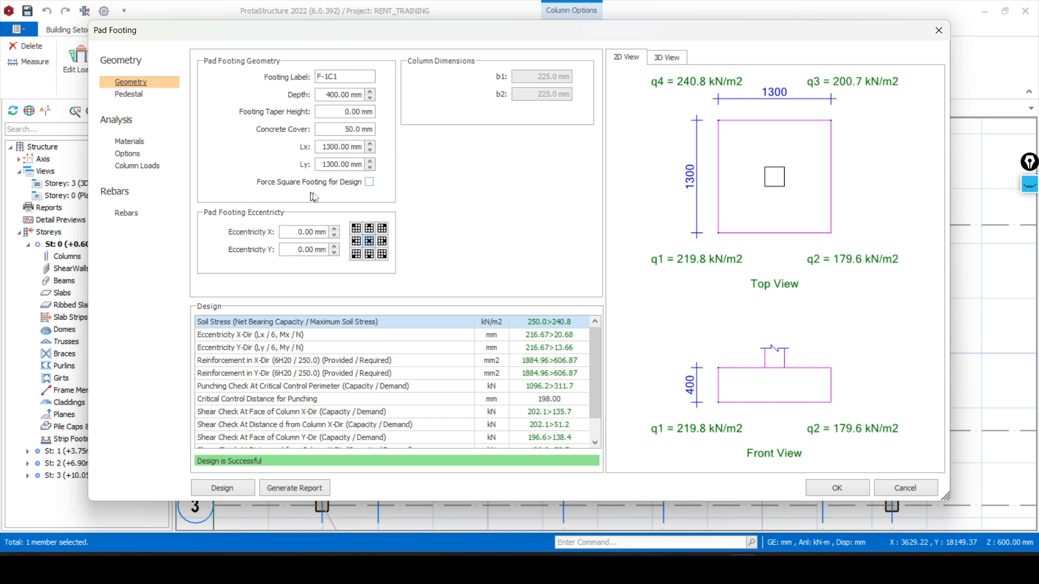
- Examine the pad footing's square-footing option, design checks and reinforcement cage in the 3D preview
left_click(369, 183)
left_click(370, 183)
scroll(507, 347, "down", 1)
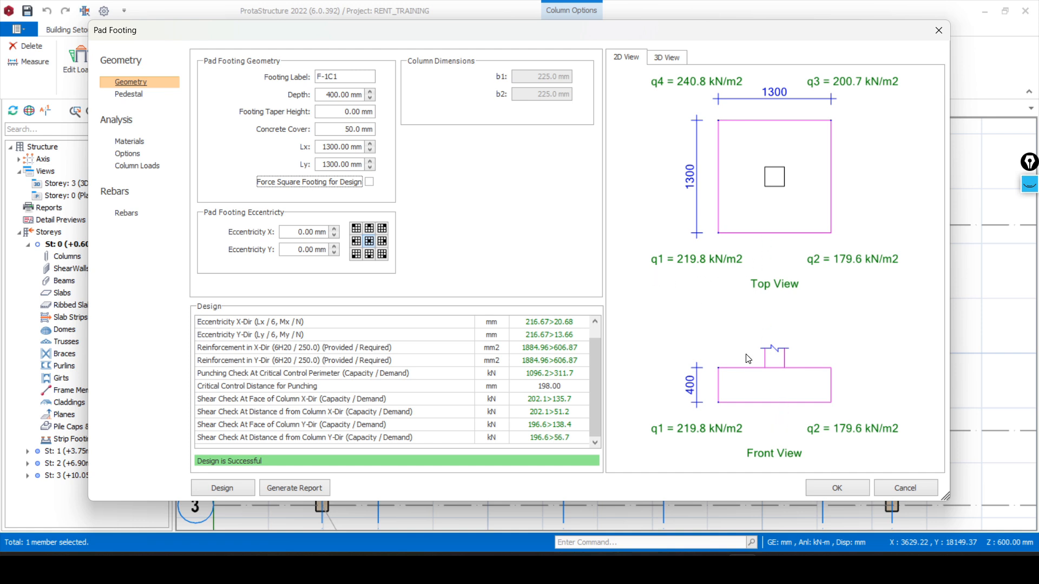
left_click(670, 58)
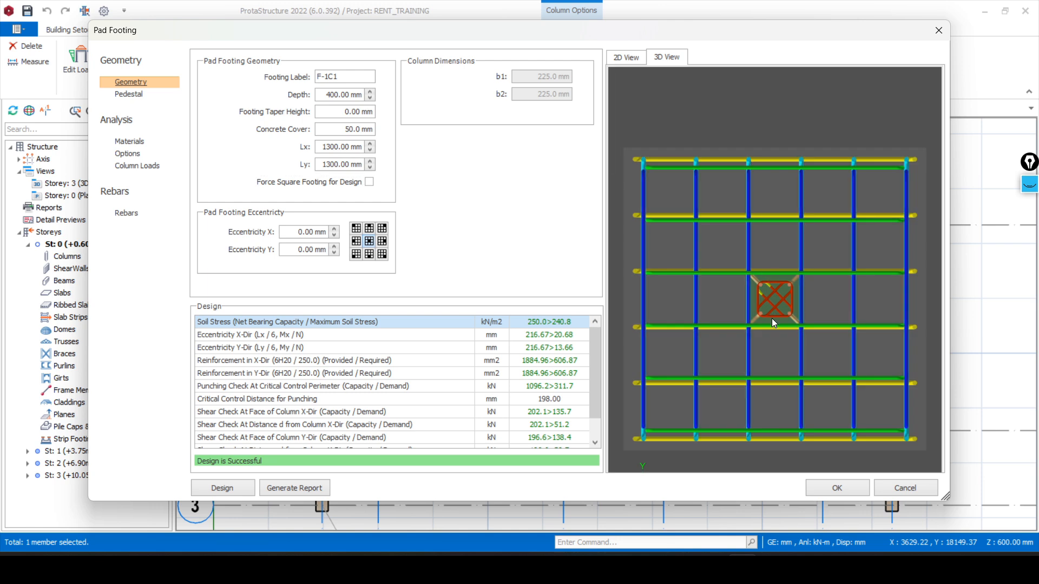
left_click_drag(771, 367, 775, 328)
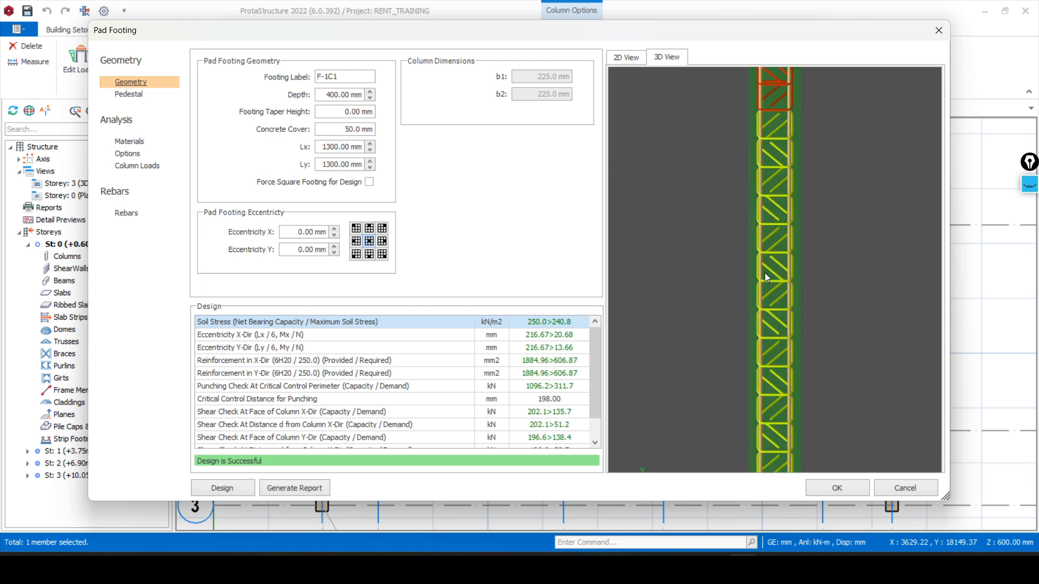
scroll(765, 275, "down", 5)
scroll(761, 332, "up", 5)
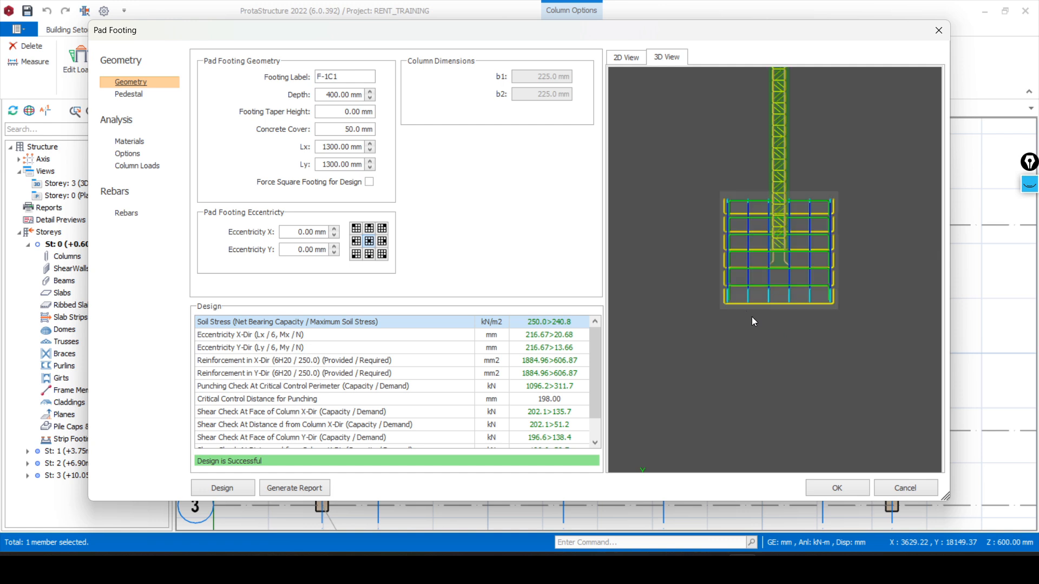
left_click_drag(751, 317, 722, 238)
scroll(725, 235, "up", 4)
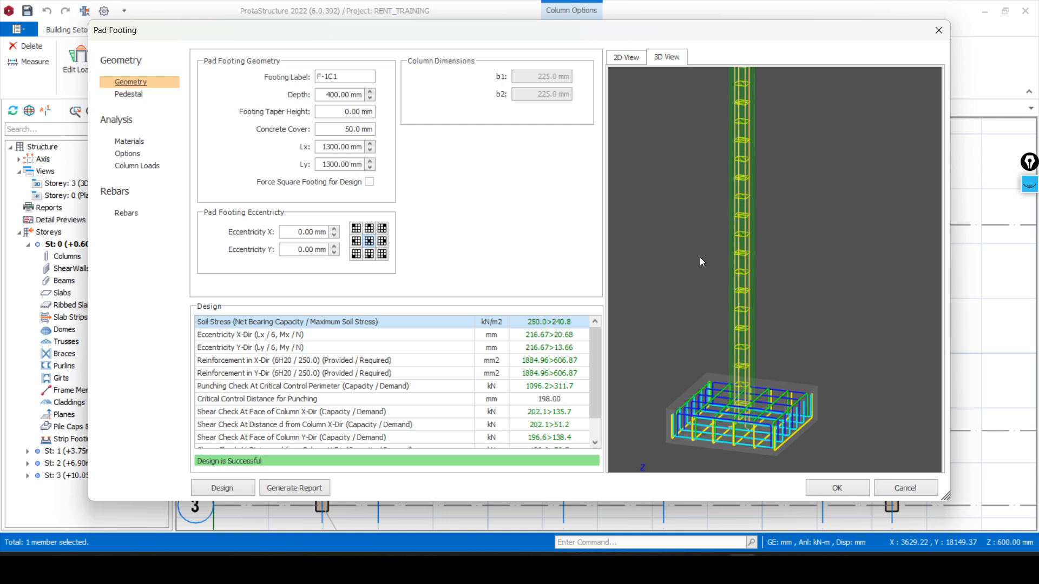
left_click(616, 60)
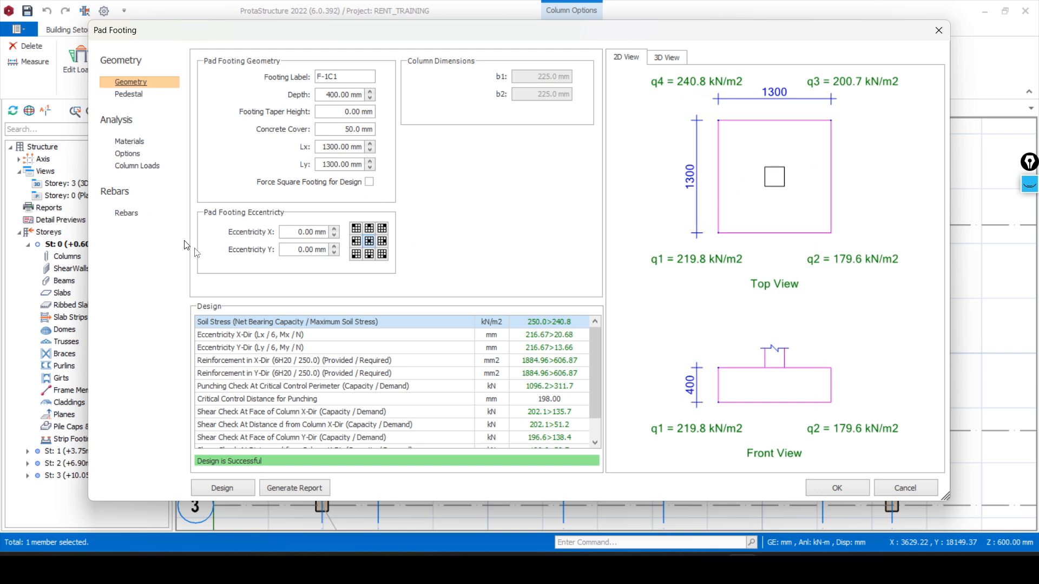
- Accept the 1300 by 1300 mm, 400 mm deep pad footing for column 1C1 and check it in the plan
left_click(836, 488)
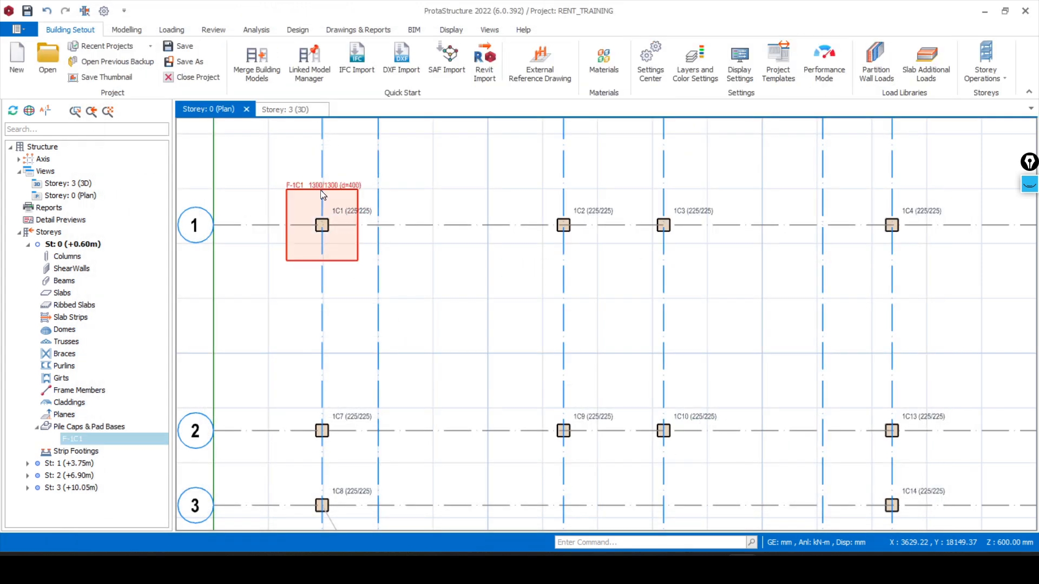
scroll(279, 172, "up", 3)
scroll(350, 208, "down", 1)
scroll(350, 208, "down", 2)
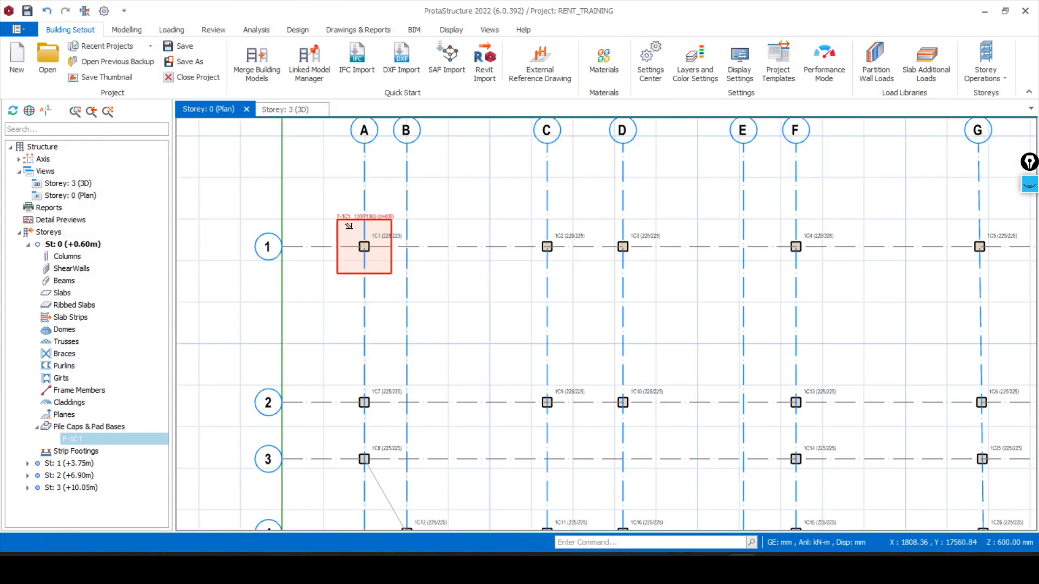
scroll(343, 225, "up", 4)
left_click(282, 187)
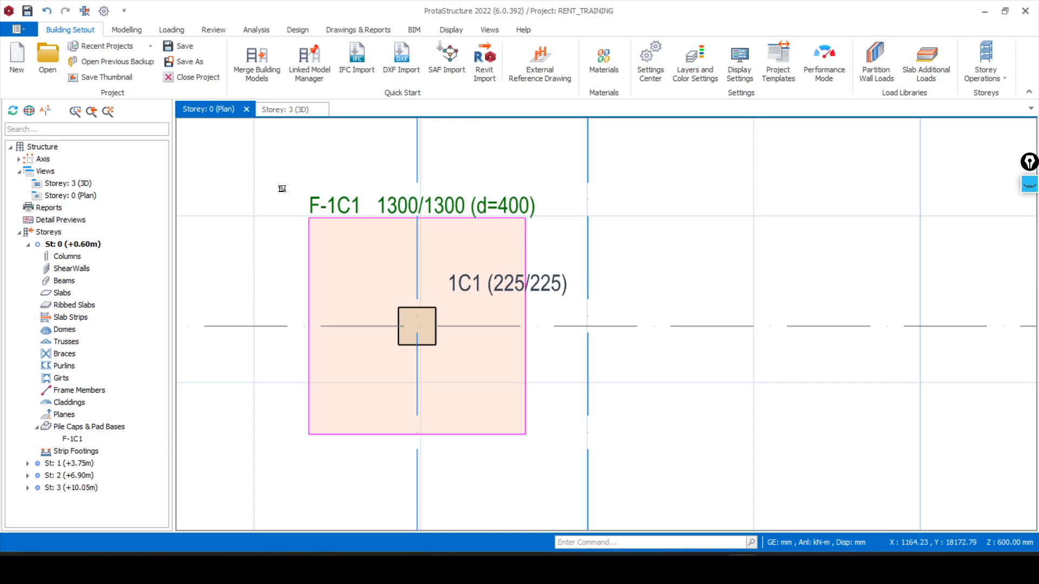
scroll(283, 190, "down", 1)
- Switch to the Storey 3 3D view and examine the new pad footing and the building's column bases from all sides
left_click(289, 109)
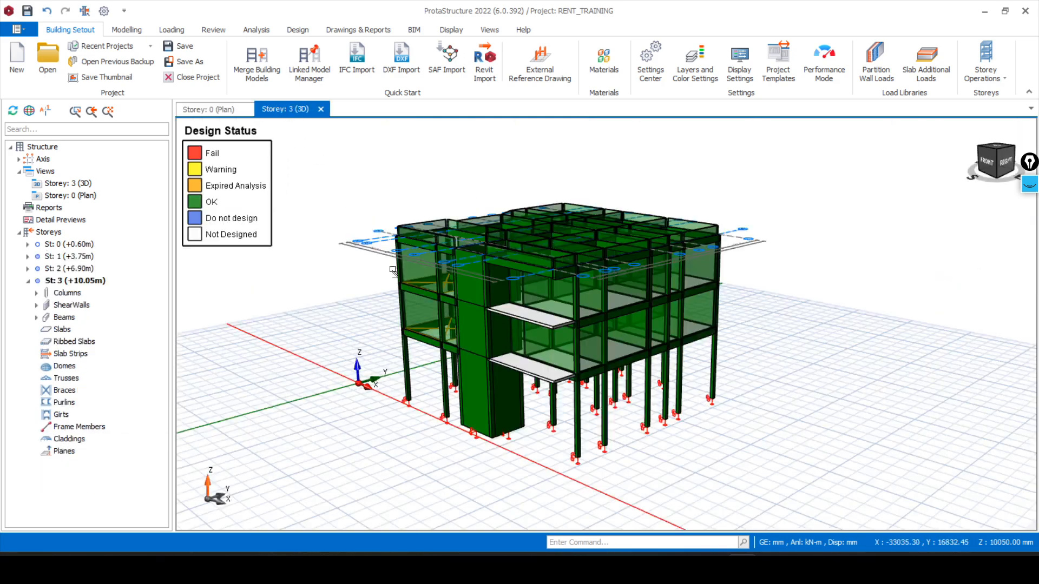
middle_click_drag(895, 364, 693, 363)
scroll(450, 498, "up", 3)
scroll(449, 499, "up", 2)
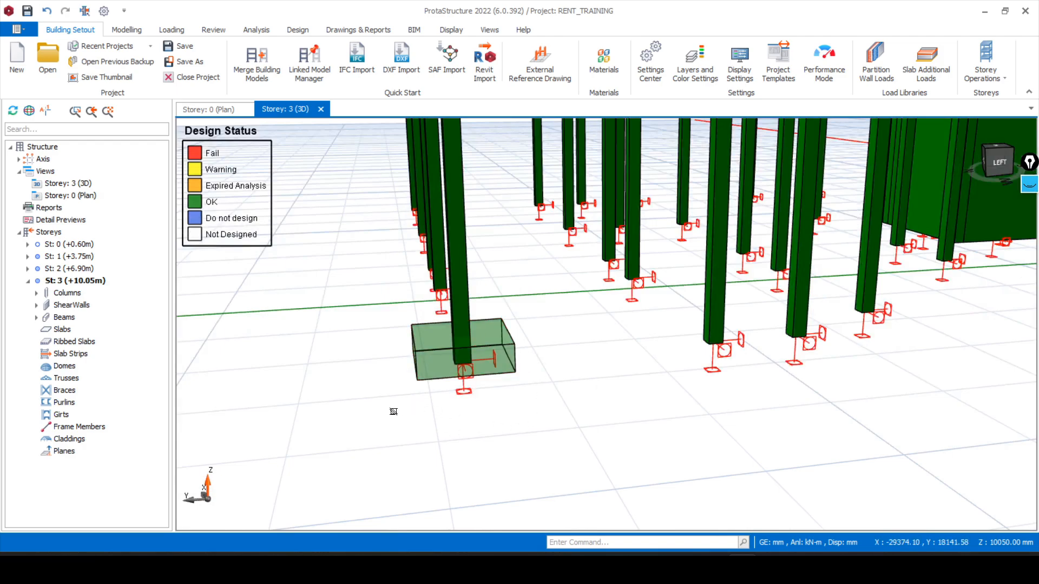
middle_click_drag(376, 387, 448, 401)
scroll(468, 377, "down", 3)
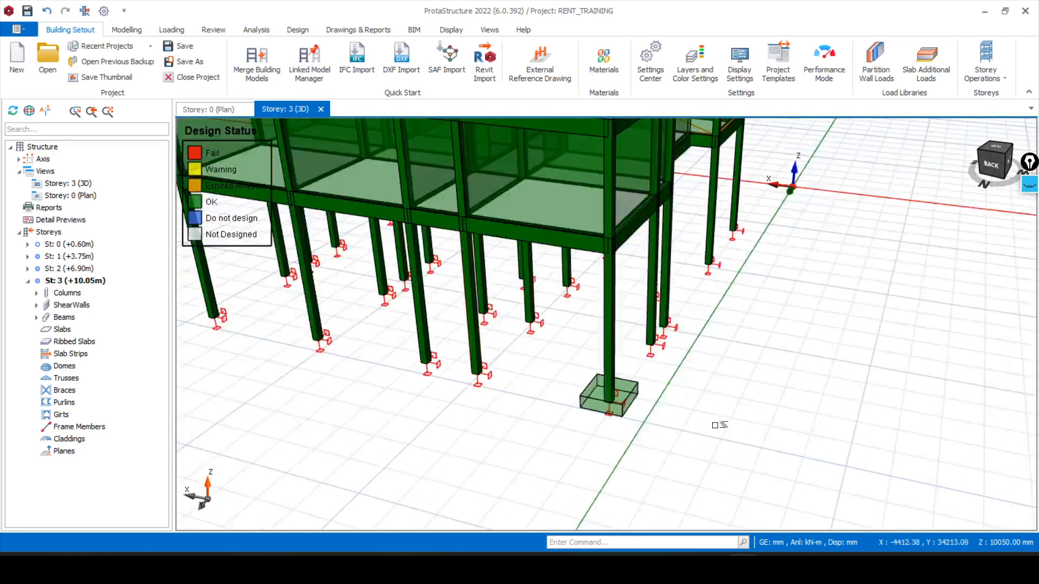
middle_click_drag(659, 418, 494, 391)
scroll(499, 394, "down", 3)
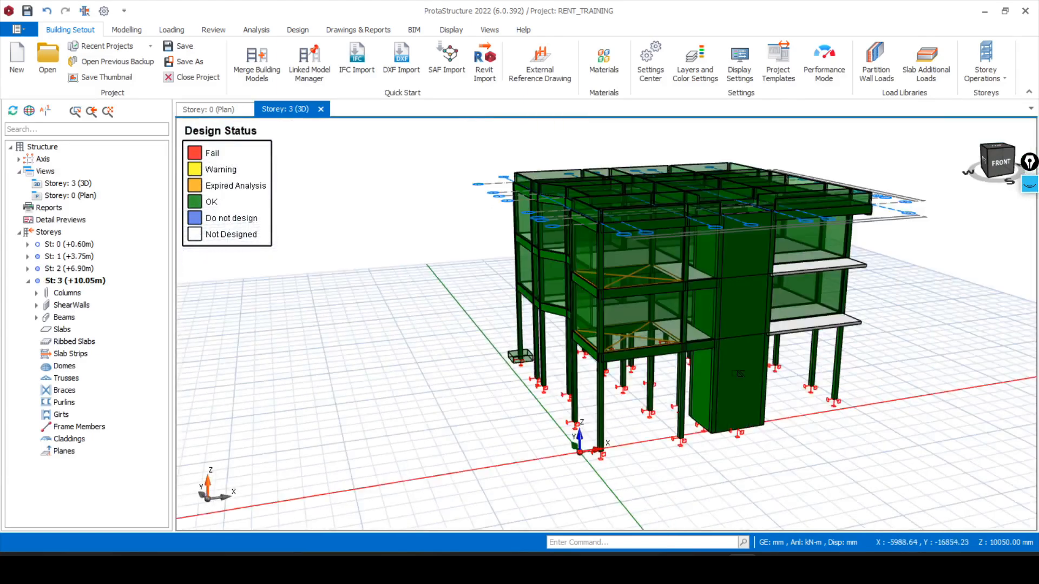
middle_click_drag(898, 352, 442, 362)
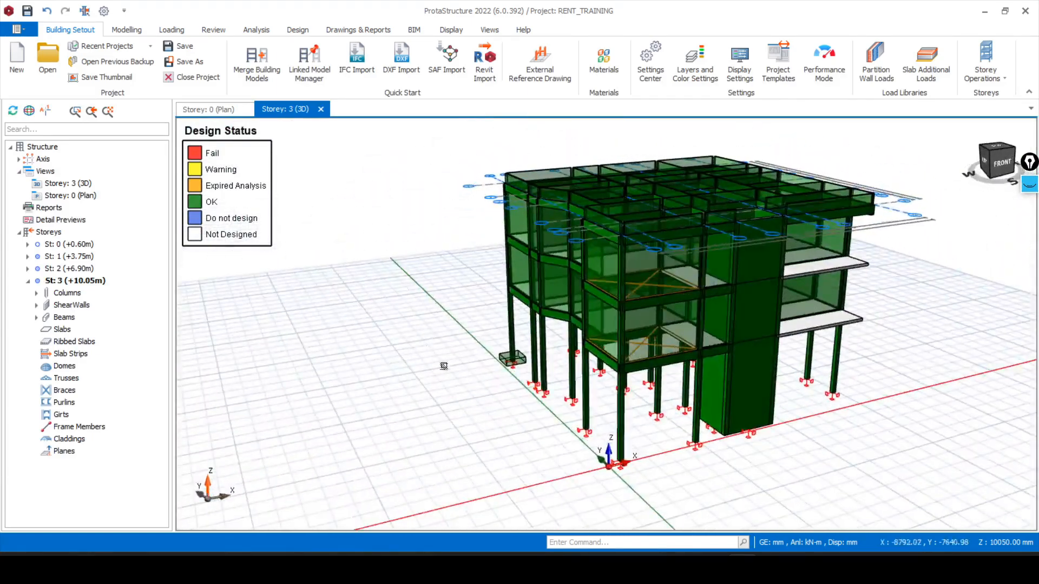
middle_click_drag(903, 303, 574, 316)
scroll(604, 466, "up", 4)
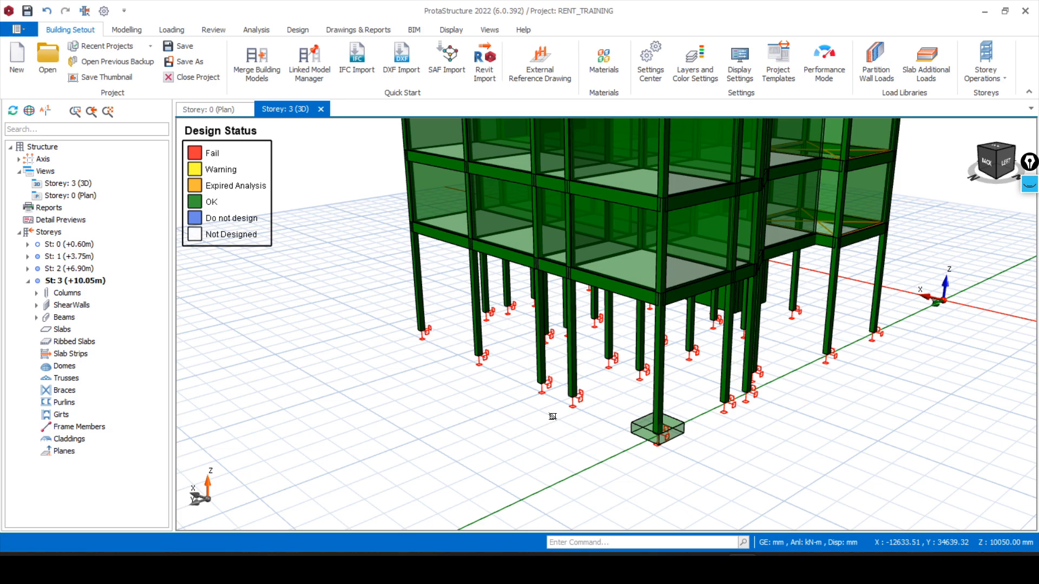
scroll(473, 416, "down", 4)
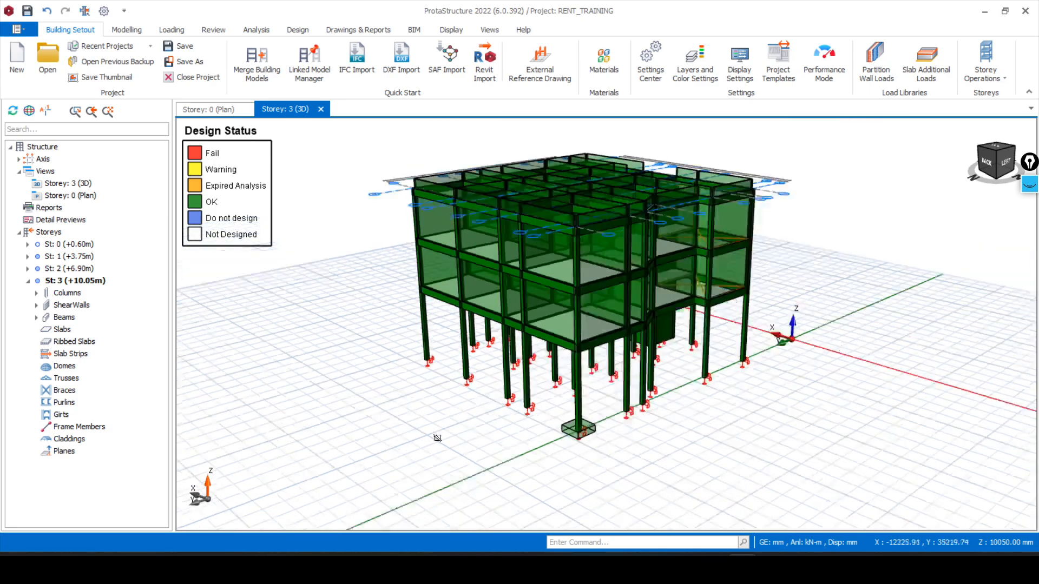
middle_click_drag(796, 348, 560, 350)
left_click(561, 350)
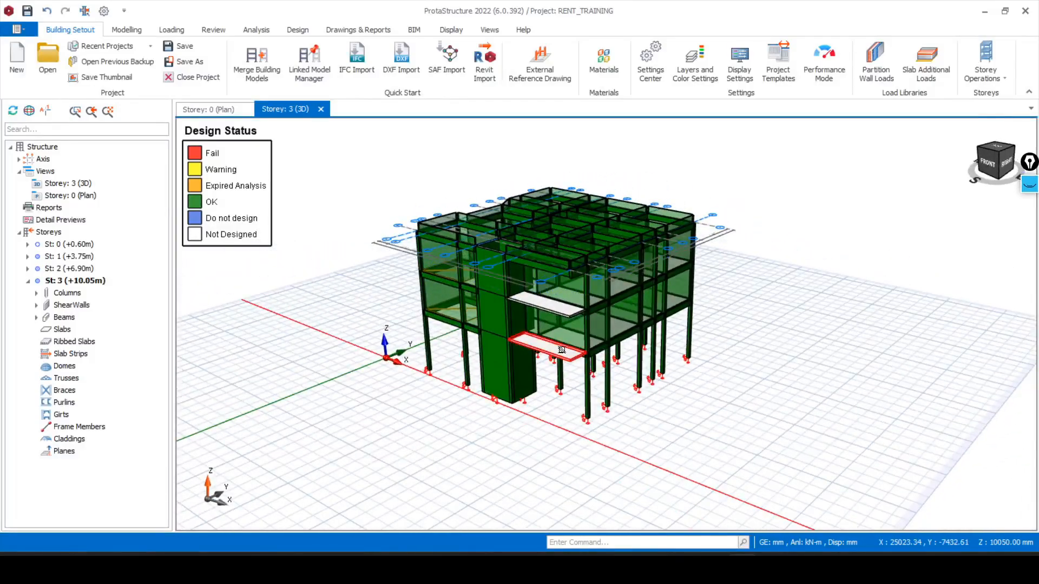
scroll(561, 355, "up", 3)
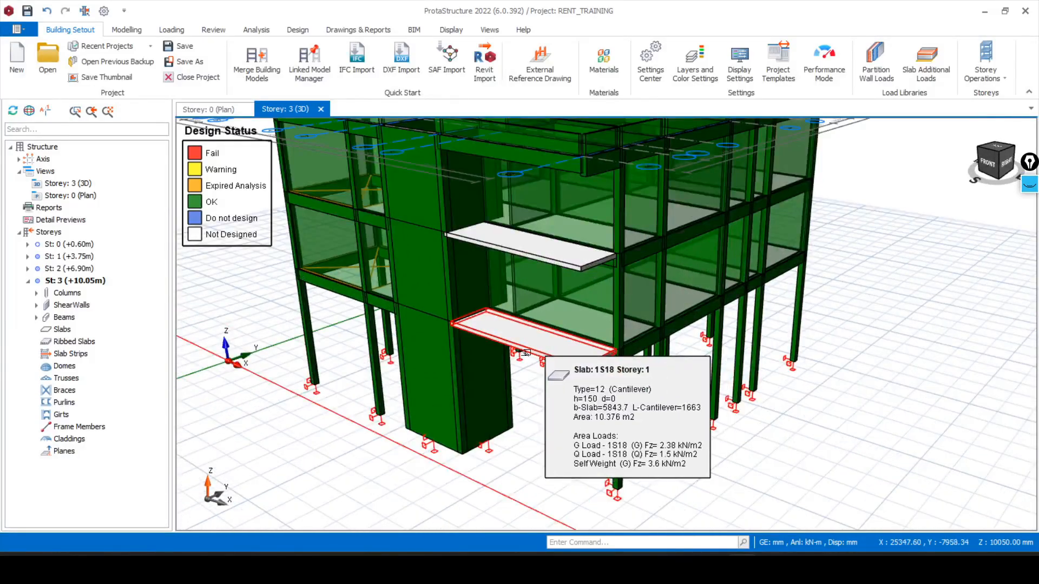
scroll(557, 360, "down", 2)
scroll(514, 374, "down", 1)
middle_click_drag(514, 373, 552, 367)
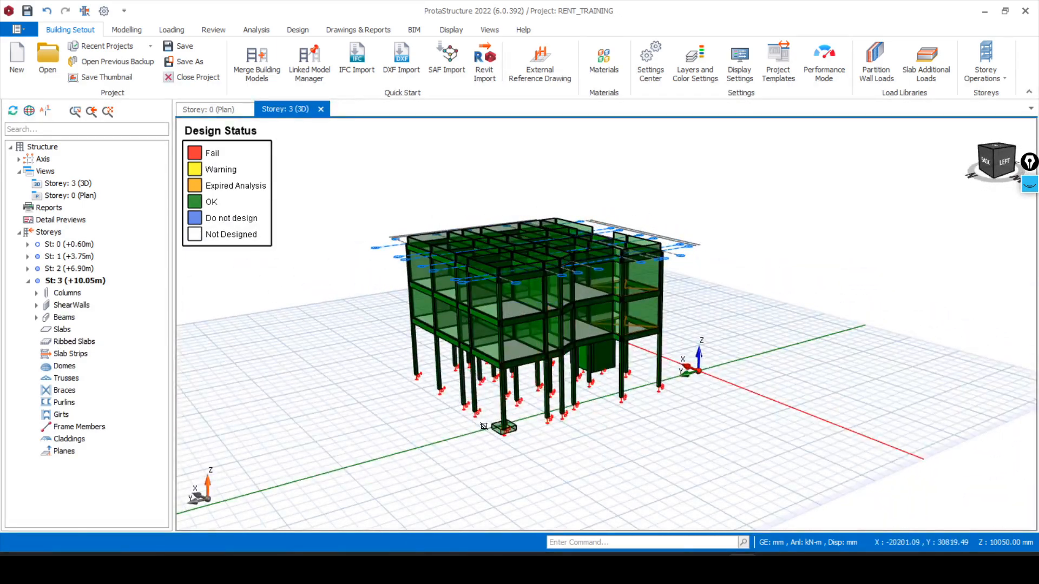
scroll(484, 426, "up", 2)
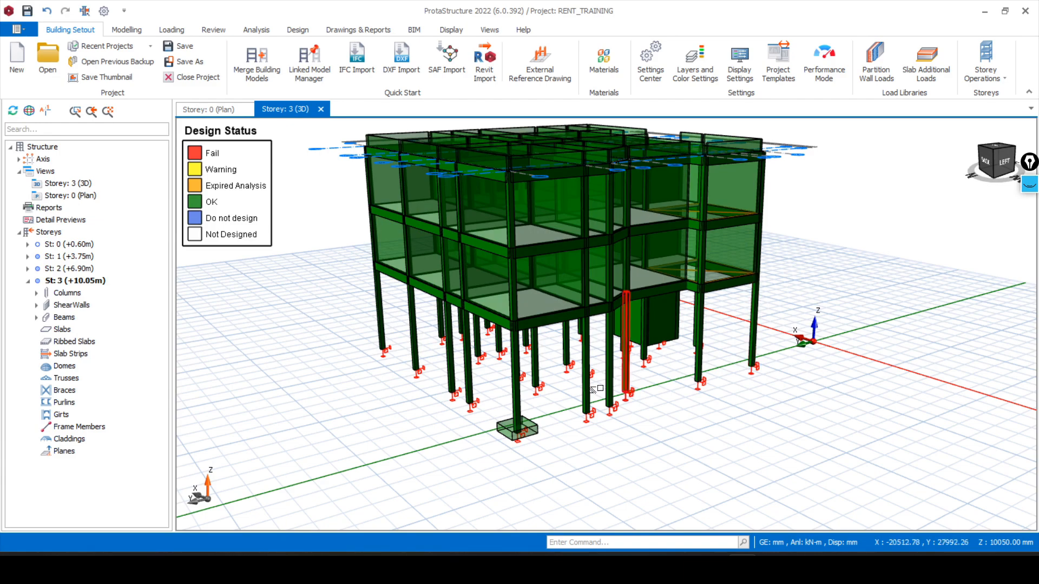
- Examine the building's column bases from the back in 3D and return to the Storey 0 plan around column 1C2
scroll(812, 377, "down", 3)
middle_click_drag(786, 320, 392, 319)
scroll(653, 412, "up", 3)
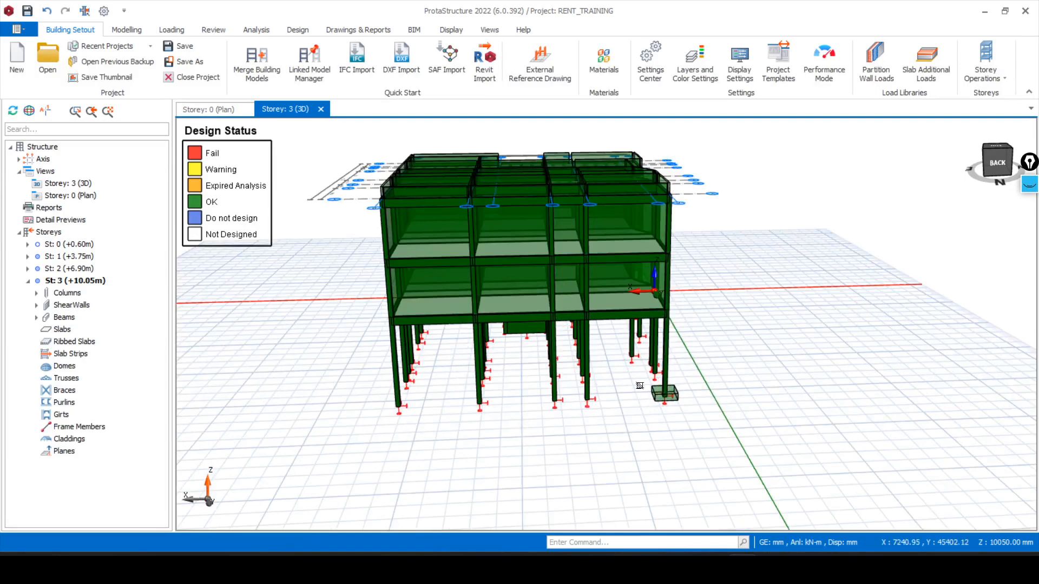
left_click(202, 111)
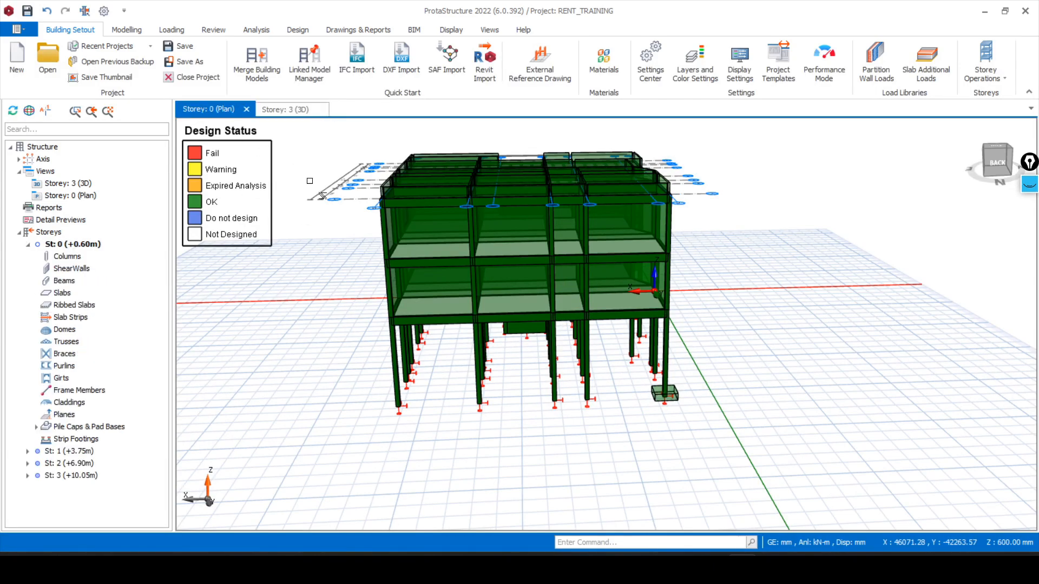
scroll(540, 330, "up", 5)
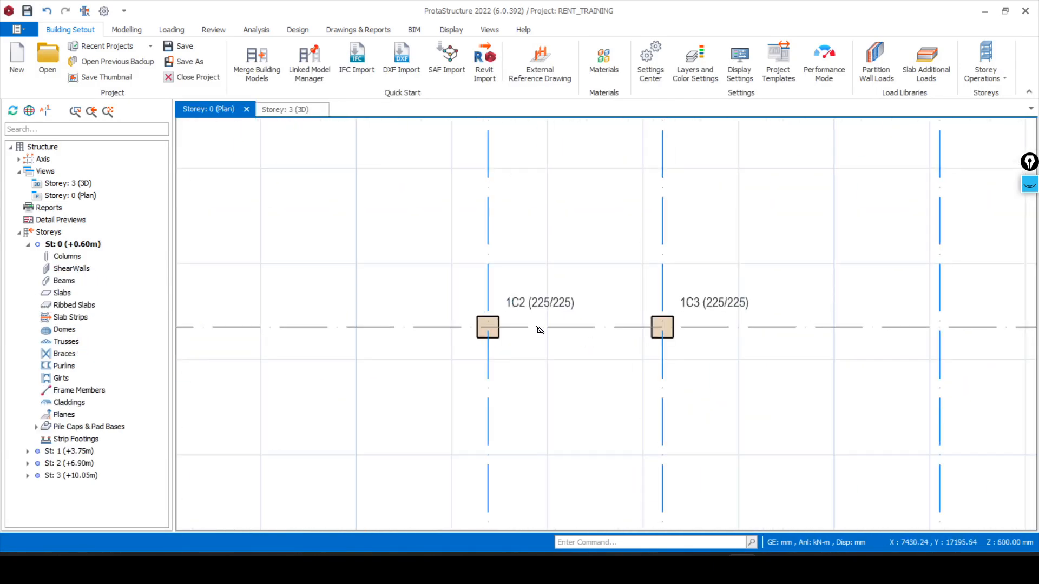
scroll(543, 235, "down", 2)
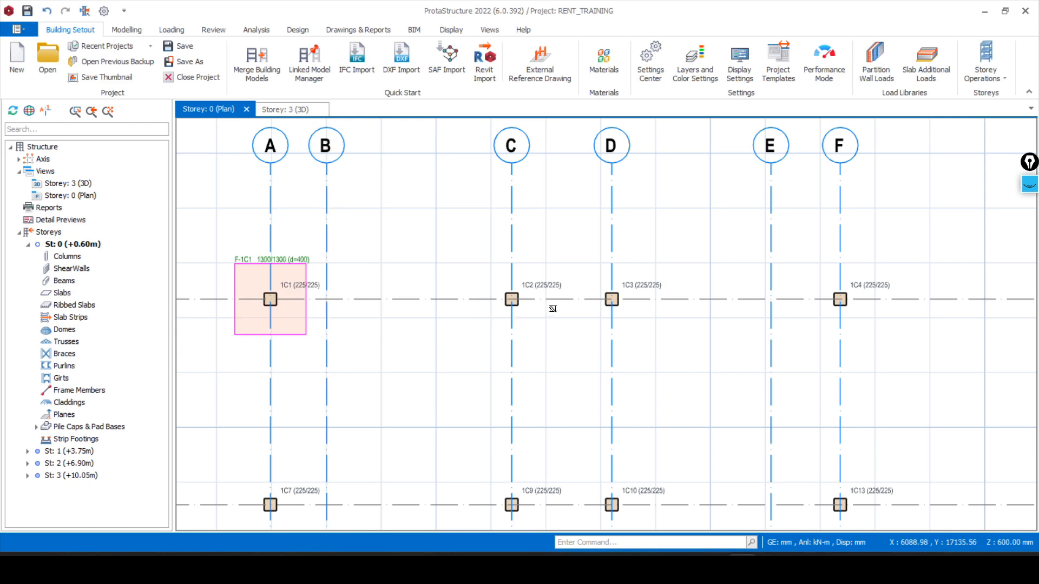
- Insert a 1400 by 1500 mm, 400 mm deep pad footing under column 1C2 at axes C and 1
left_click(540, 280)
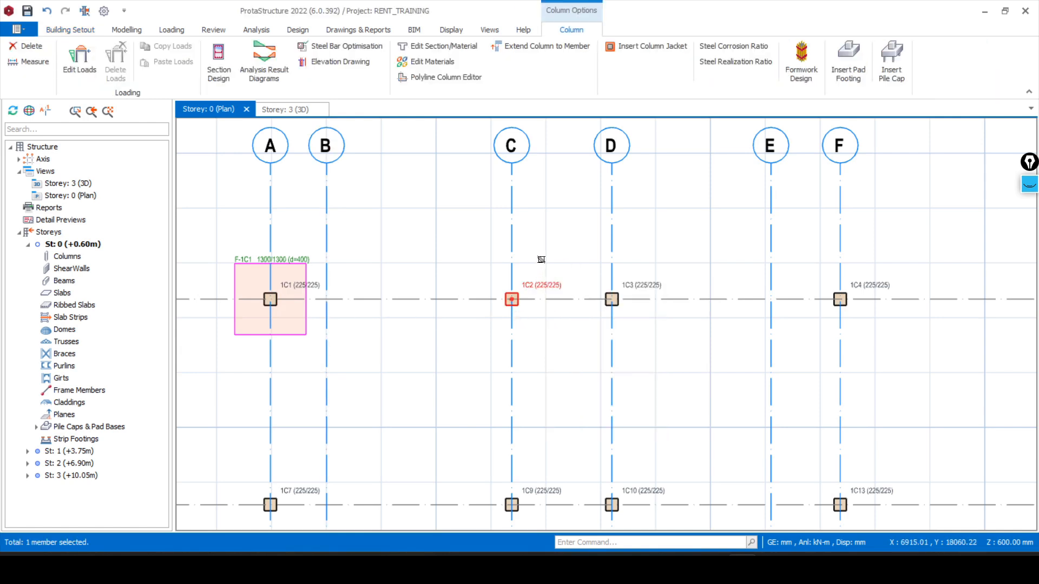
right_click(541, 259)
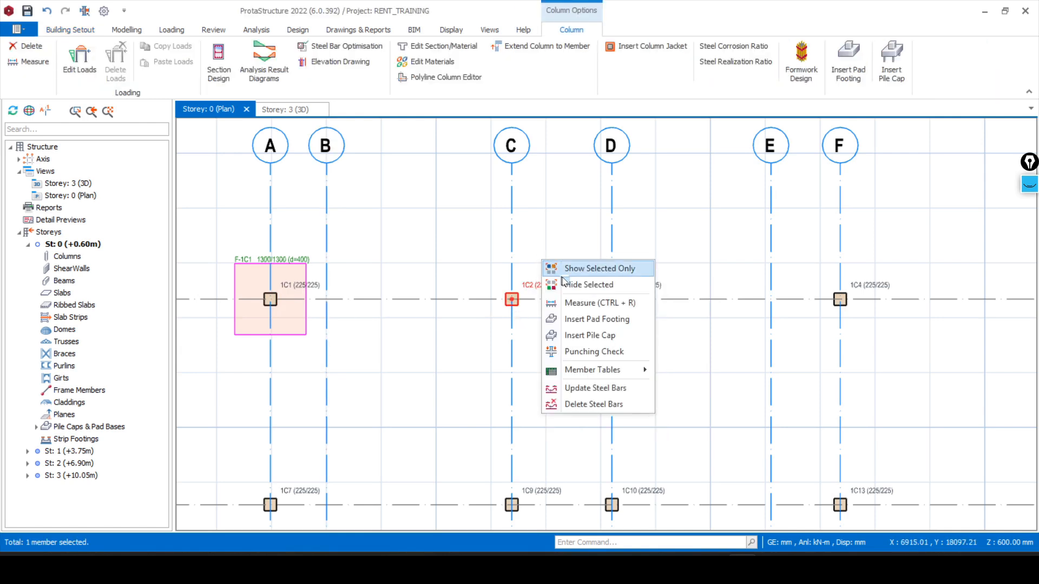
left_click(575, 324)
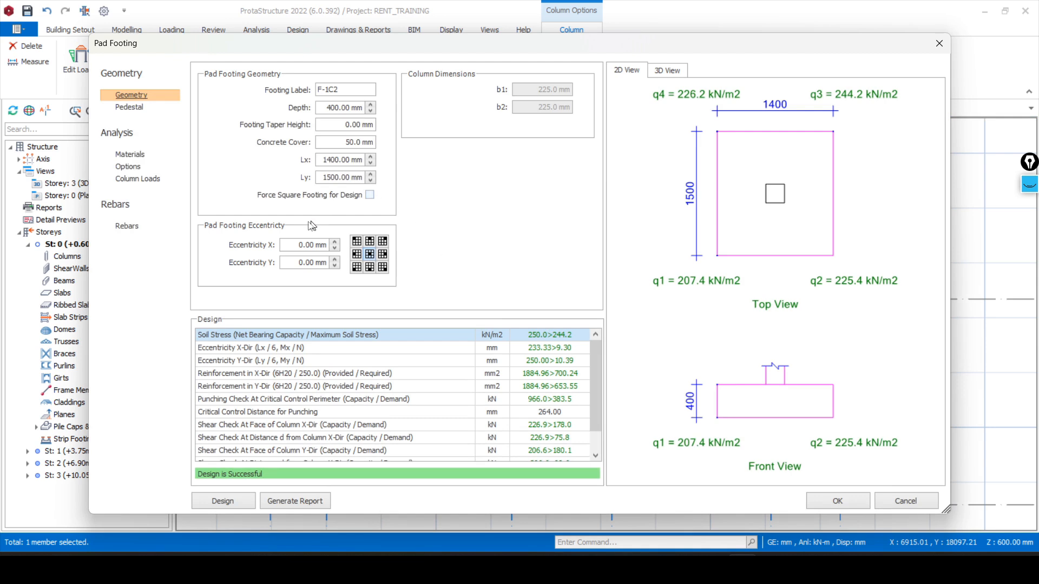
scroll(244, 423, "down", 1)
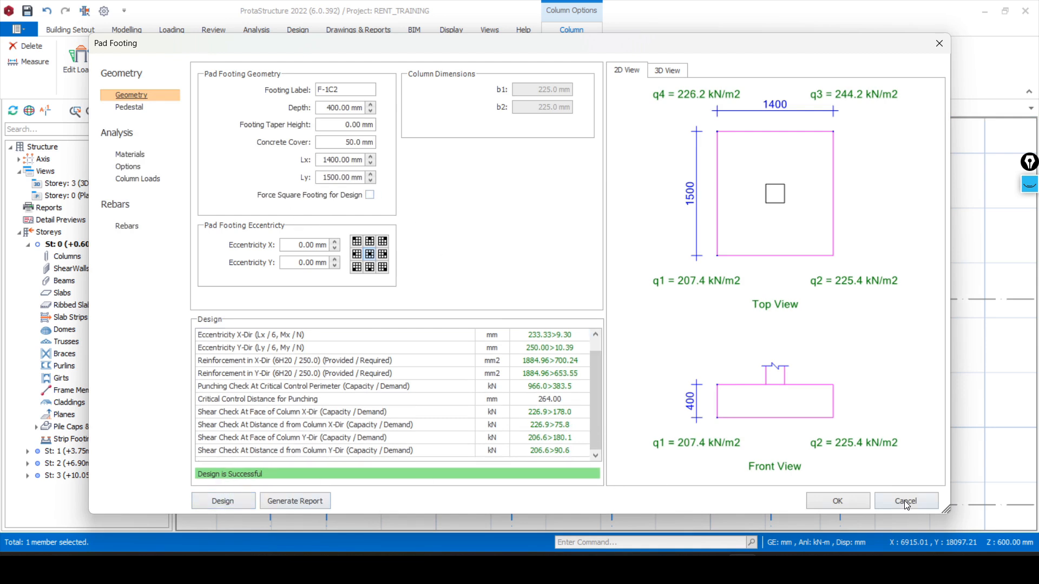
left_click(861, 504)
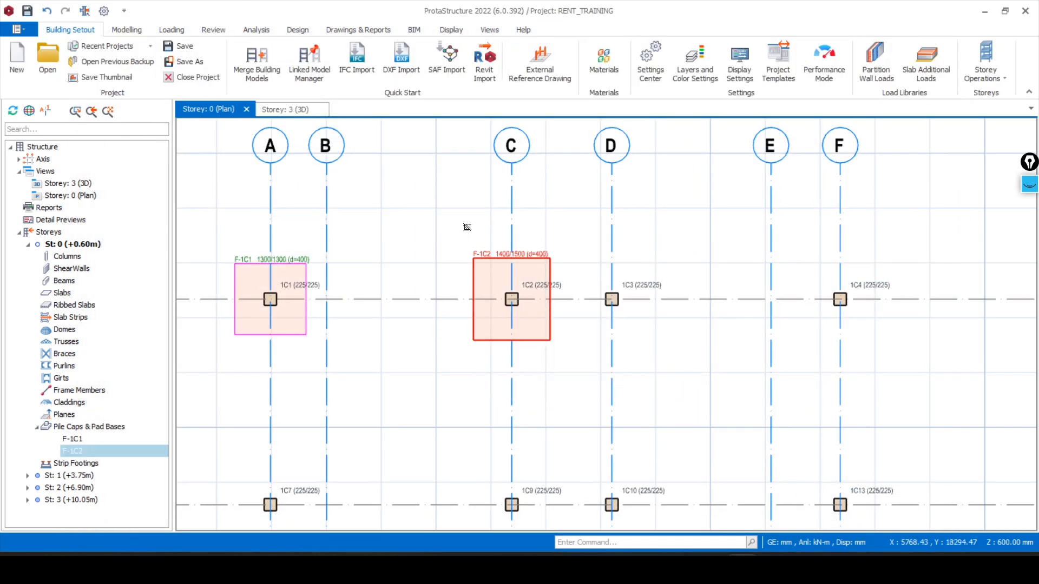
- Insert a 1200 by 1200 mm, 400 mm deep pad footing under column 1C25 at axes G and 3
scroll(467, 227, "down", 5)
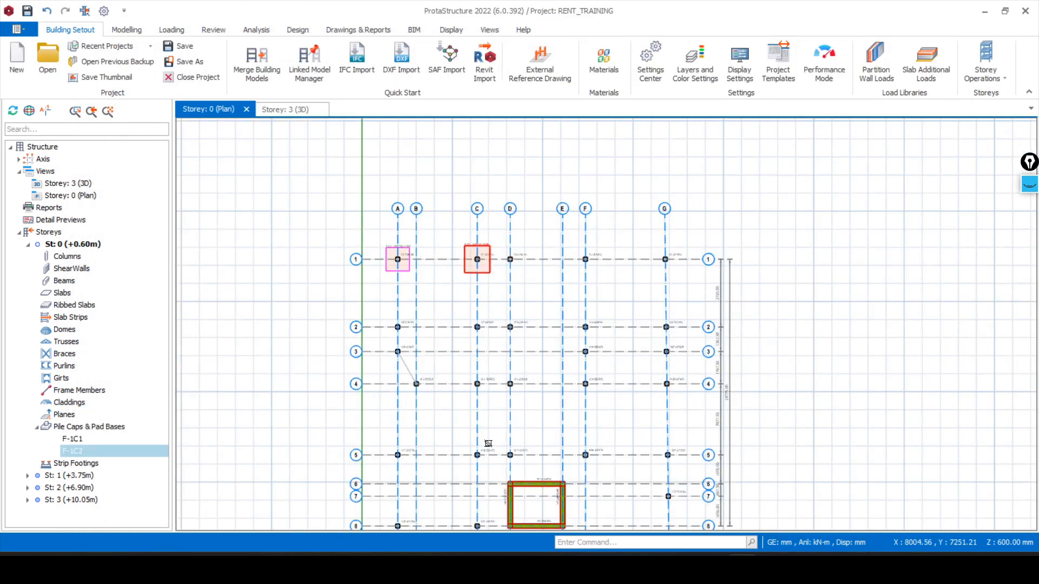
scroll(478, 436, "up", 3)
scroll(478, 430, "up", 1)
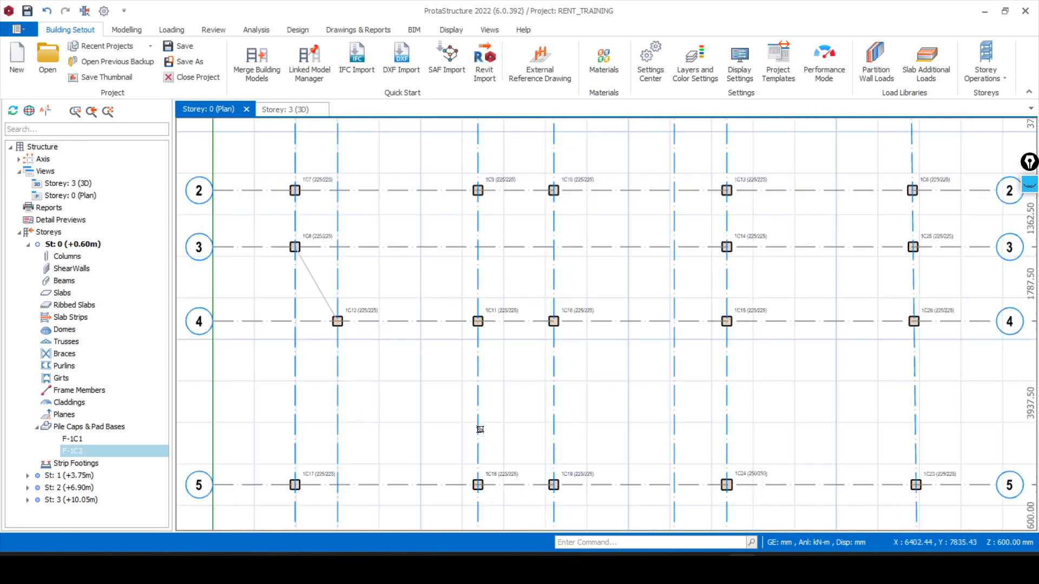
scroll(478, 430, "down", 4)
scroll(680, 358, "up", 3)
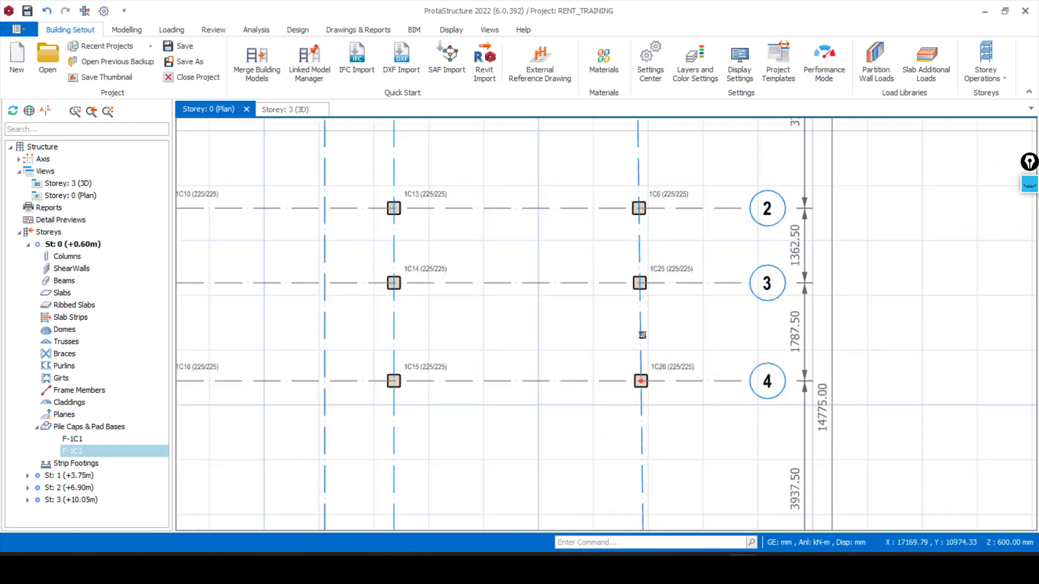
scroll(674, 268, "up", 3)
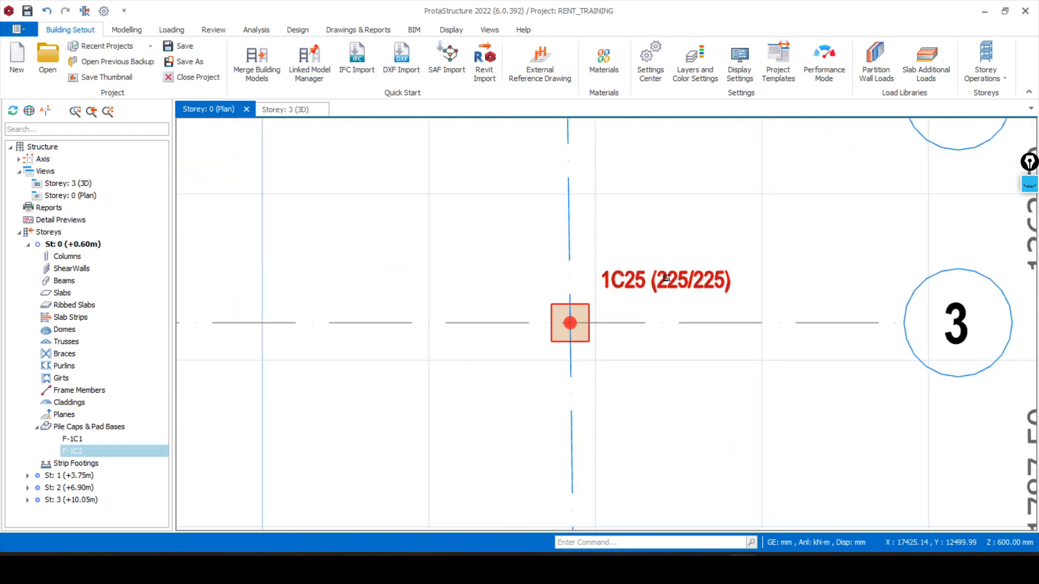
left_click(670, 277)
right_click(656, 238)
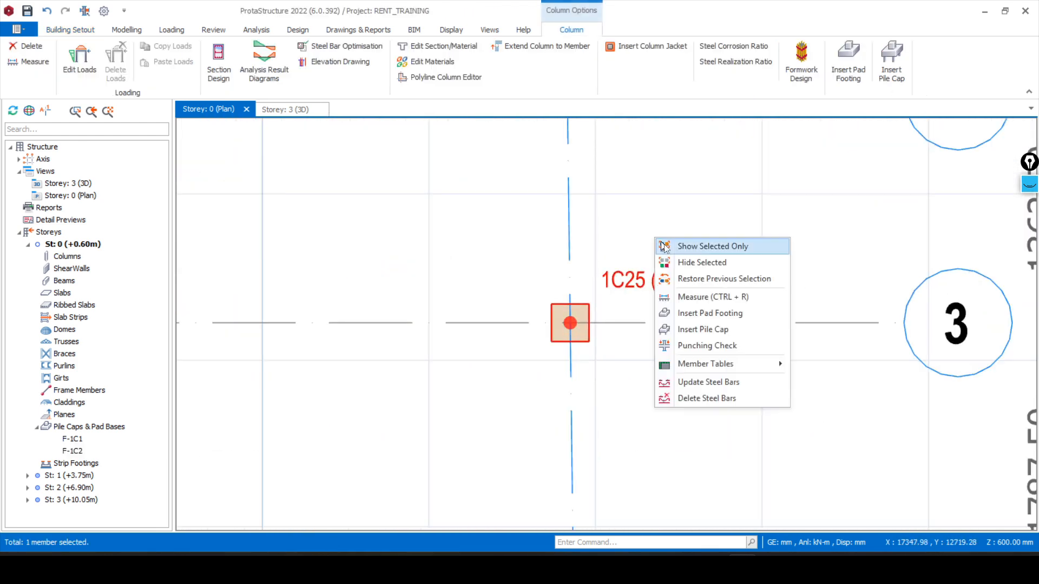
left_click(692, 318)
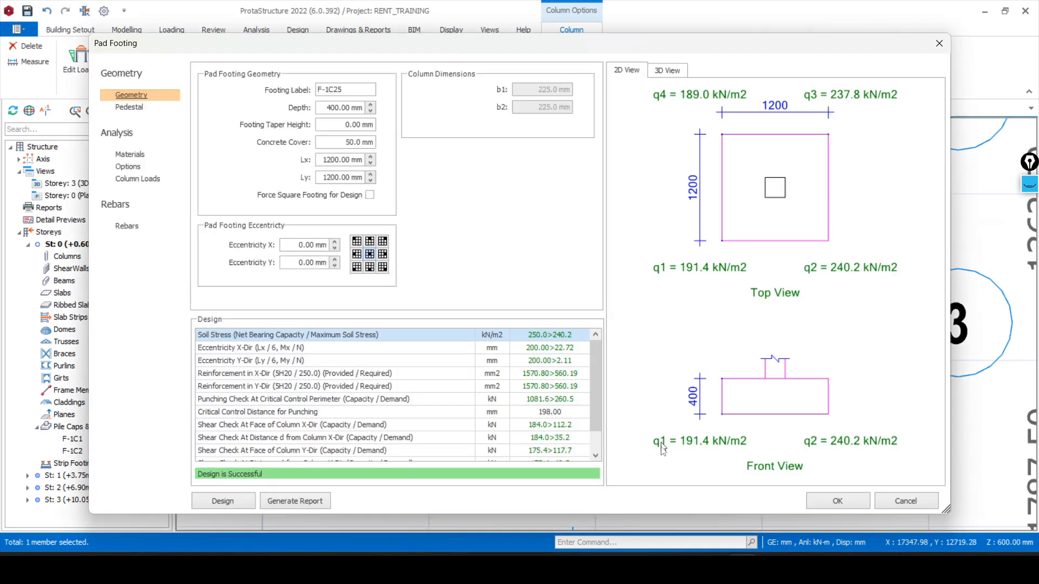
left_click(827, 504)
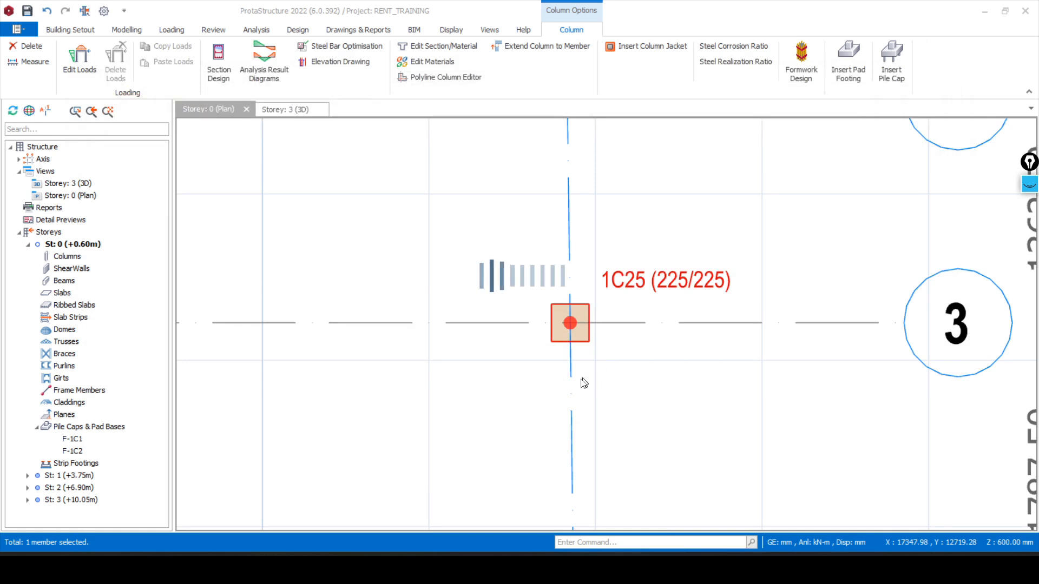
scroll(545, 366, "down", 3)
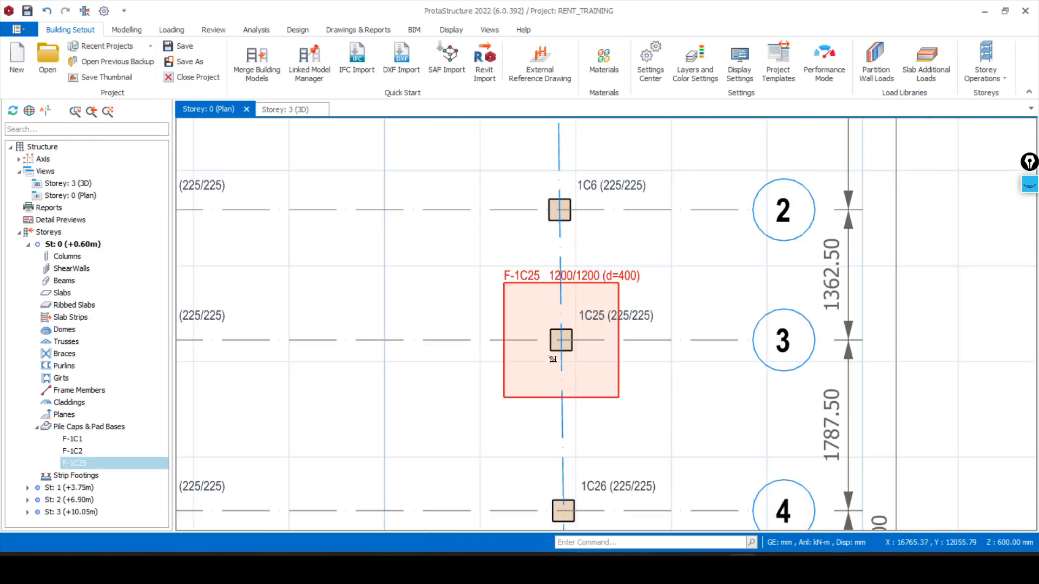
key("Escape")
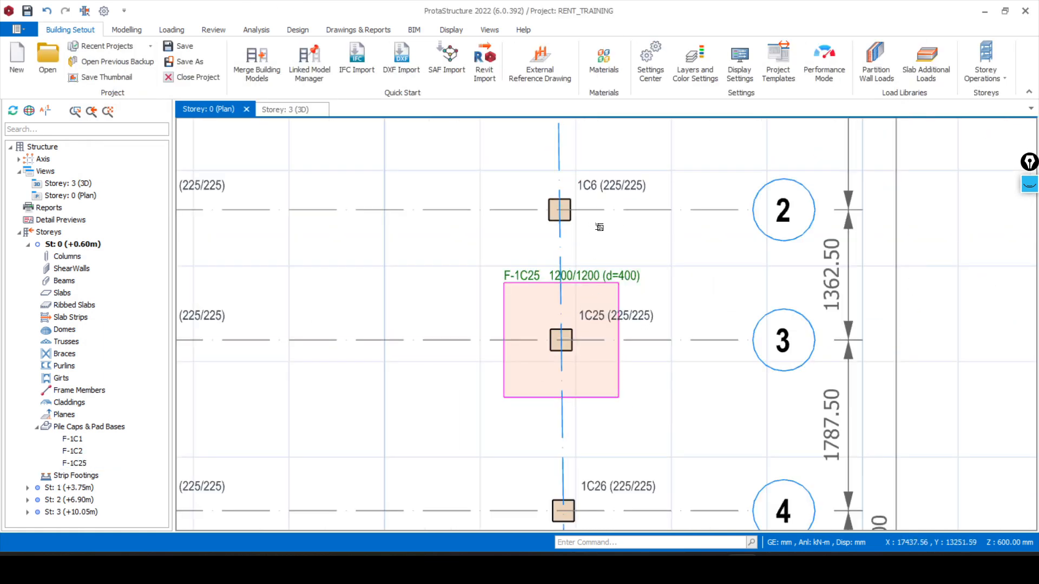
- Check the distance from the pad footing to neighbouring column 1C6 and undo the footing under column 1C25
mouse_move(587, 187)
scroll(569, 270, "down", 1)
scroll(569, 270, "down", 2)
scroll(566, 273, "up", 2)
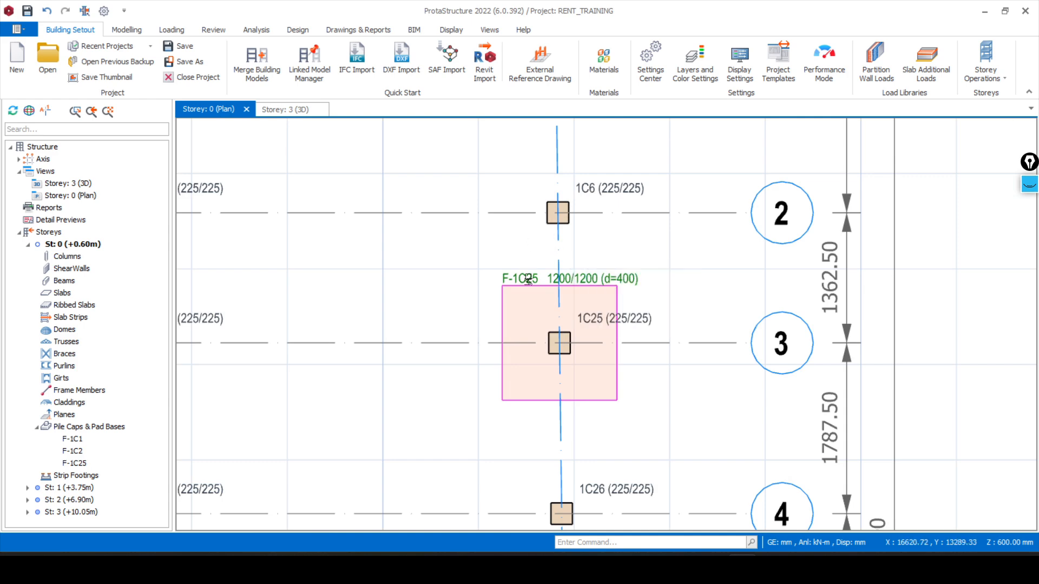
scroll(529, 295, "down", 2)
scroll(535, 335, "up", 3)
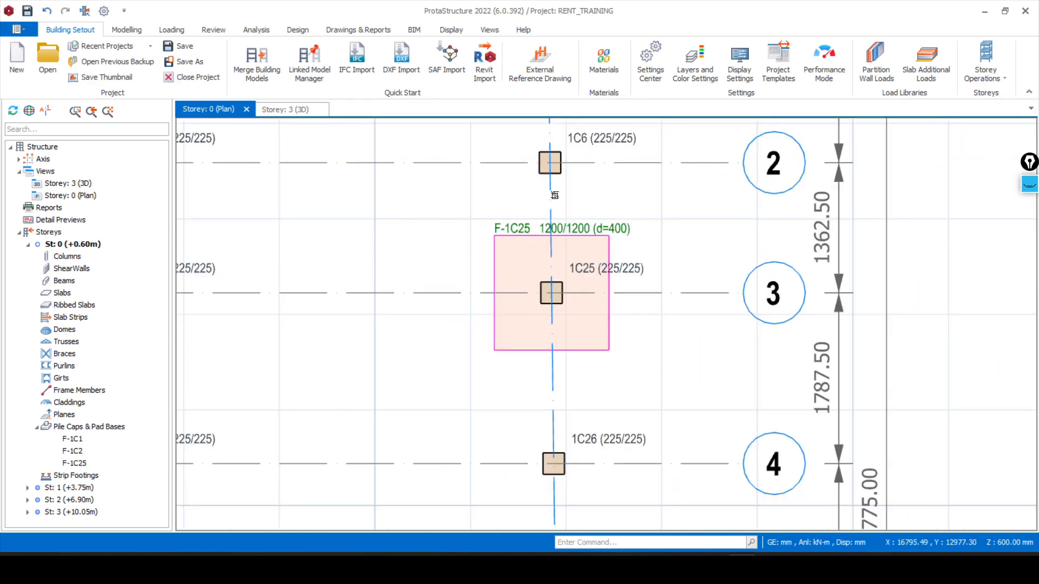
scroll(545, 281, "down", 2)
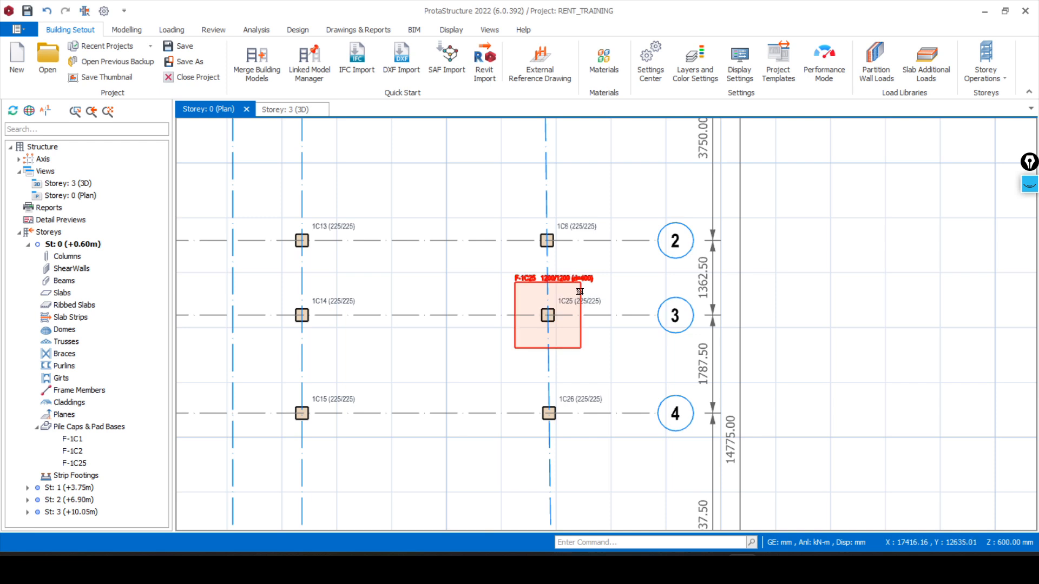
key("ctrl+z")
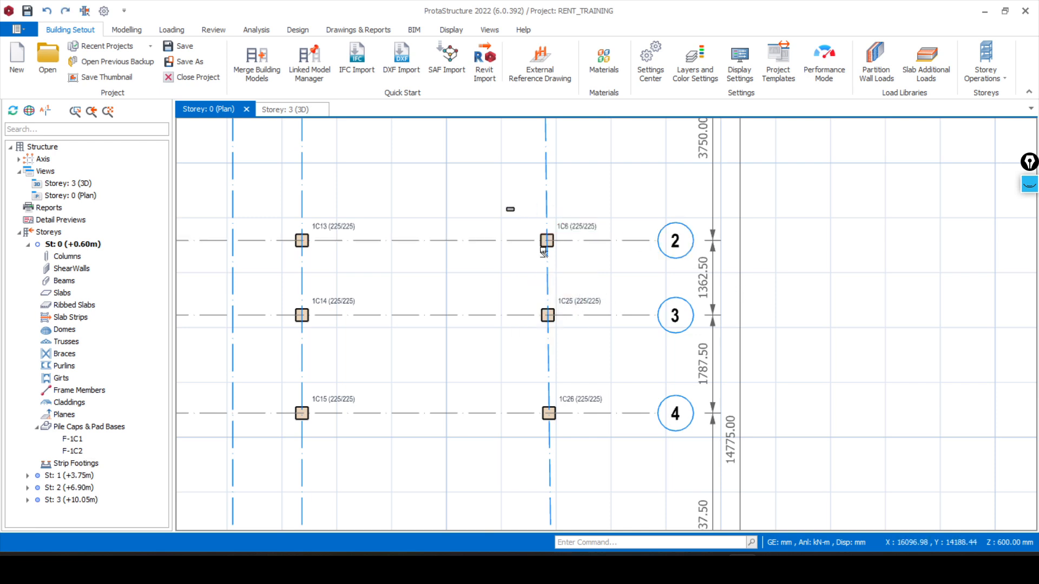
- Select columns 1C6 and 1C25 on axis G together
left_click_drag(506, 208, 625, 355)
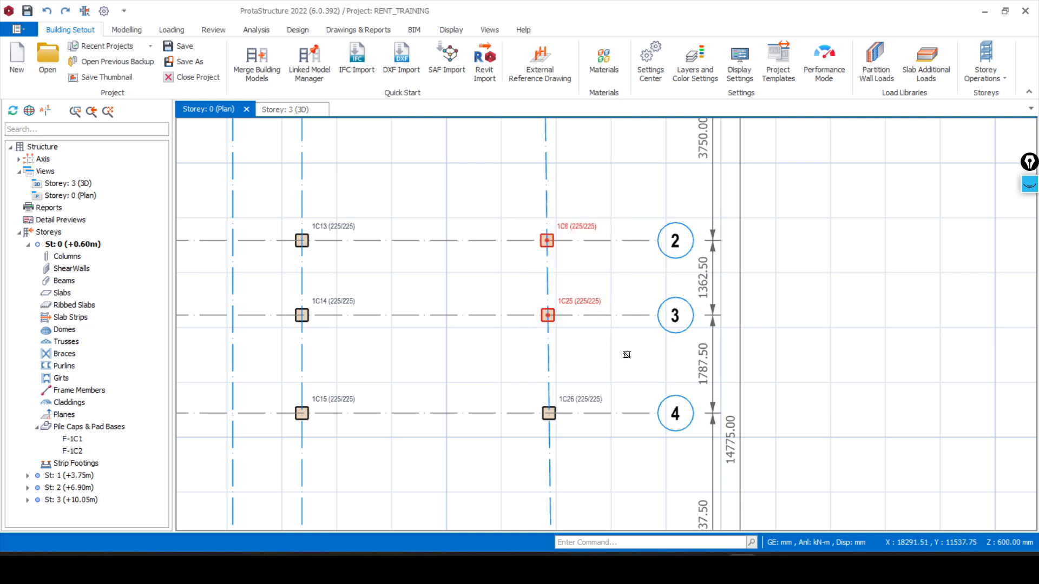
right_click(520, 211)
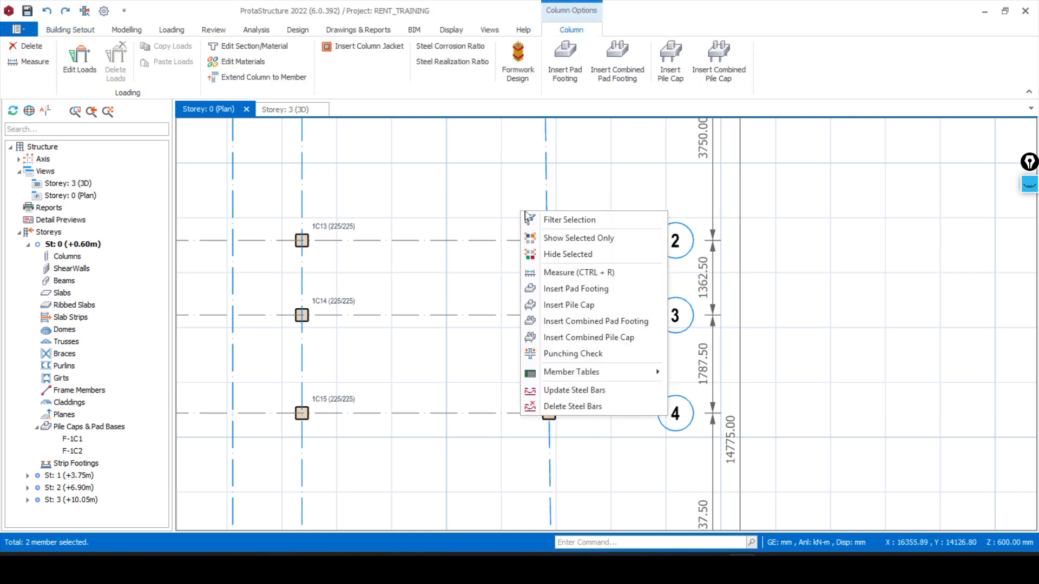
left_click(553, 289)
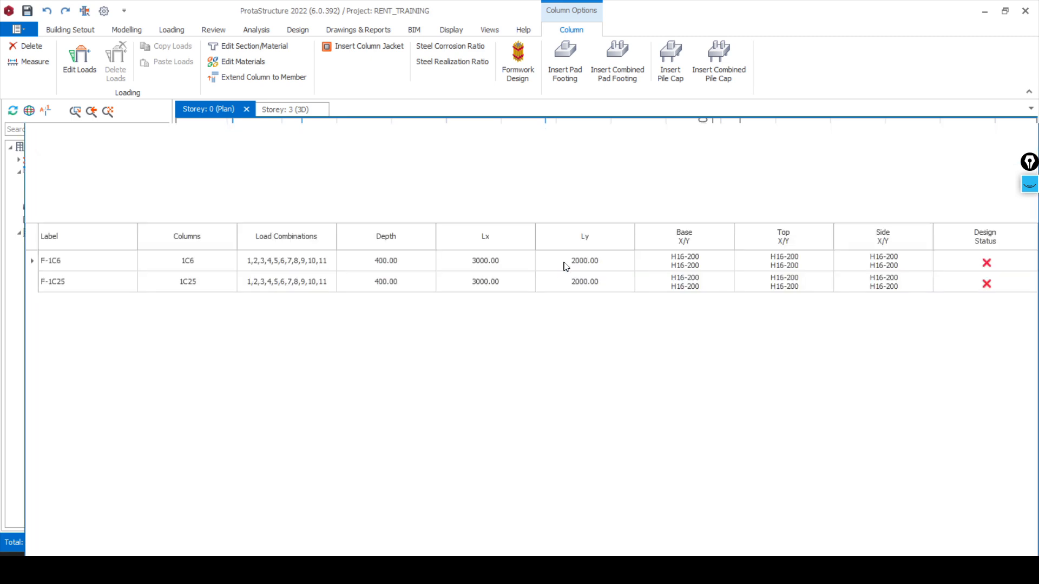
left_click(1024, 134)
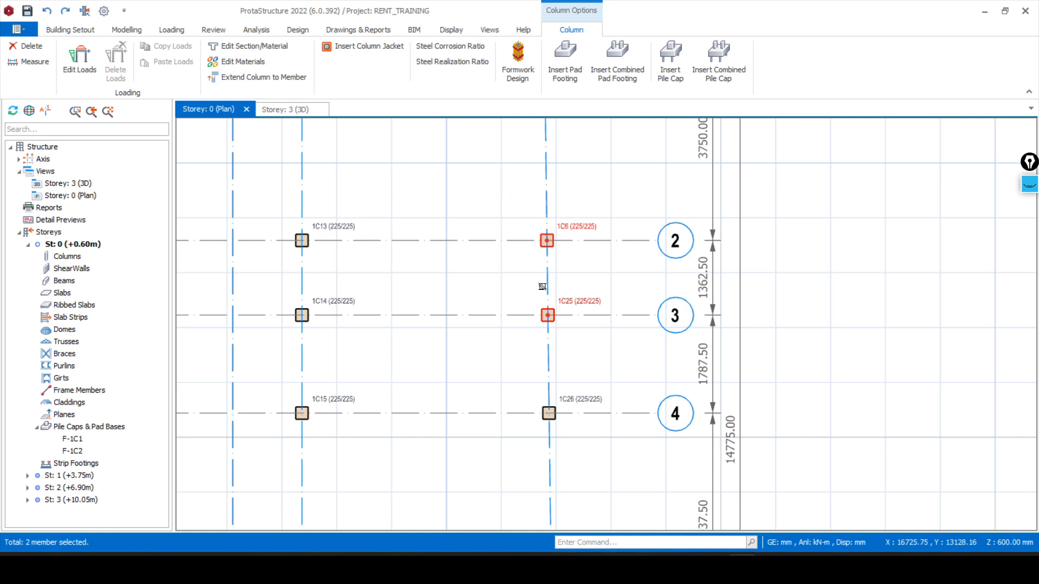
- Start a combined pad footing for columns 1C6 and 1C25 and examine its reinforcement cage in the 3D preview
right_click(512, 202)
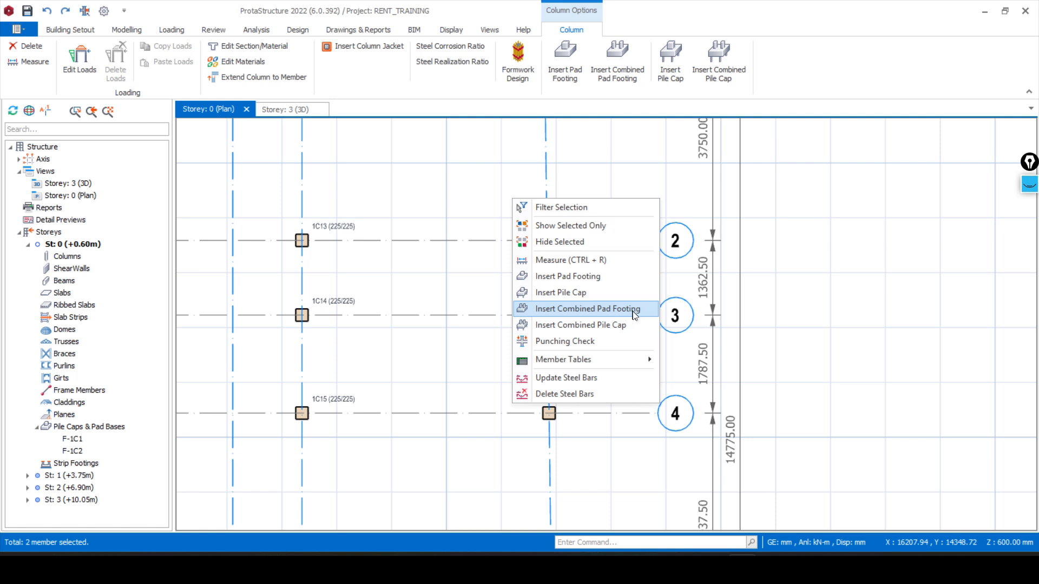
left_click(570, 316)
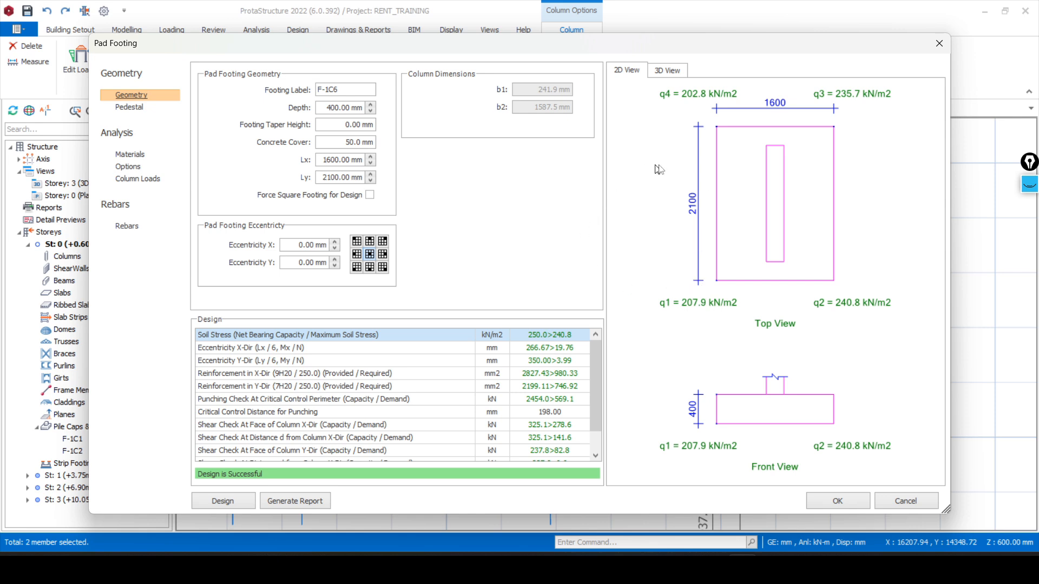
left_click(671, 71)
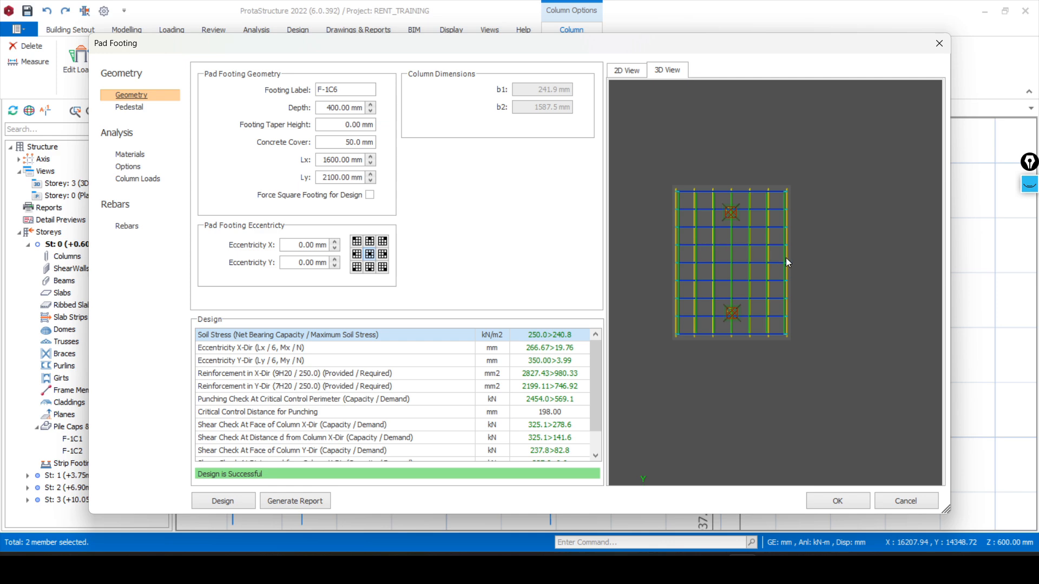
middle_click_drag(786, 257, 737, 198)
scroll(765, 282, "down", 3)
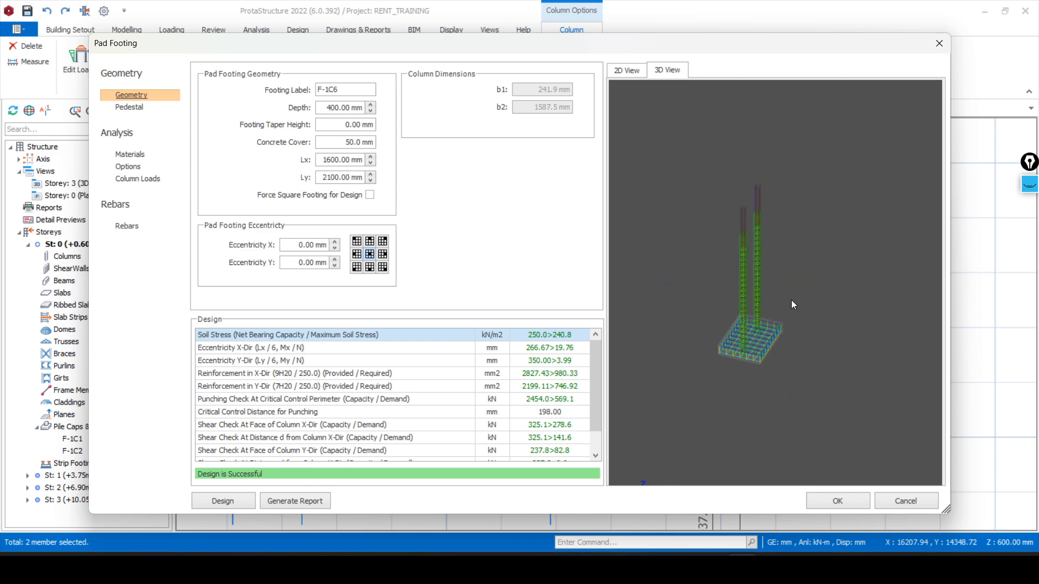
scroll(745, 273, "up", 3)
scroll(744, 333, "up", 5)
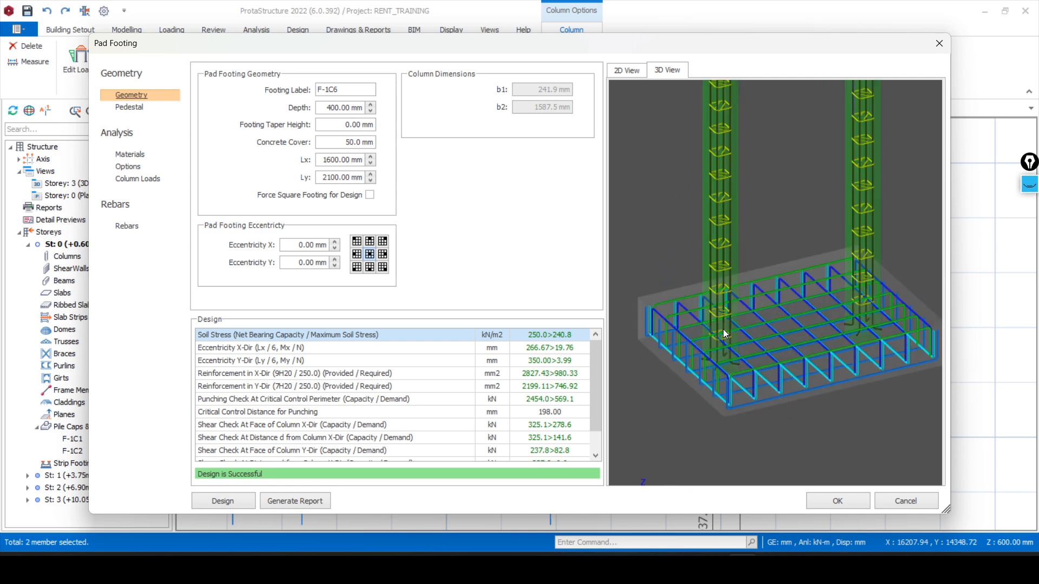
- Review the combined footing's rebar list against the 3D cage and examine the diameter choices for Rebar X
left_click(127, 227)
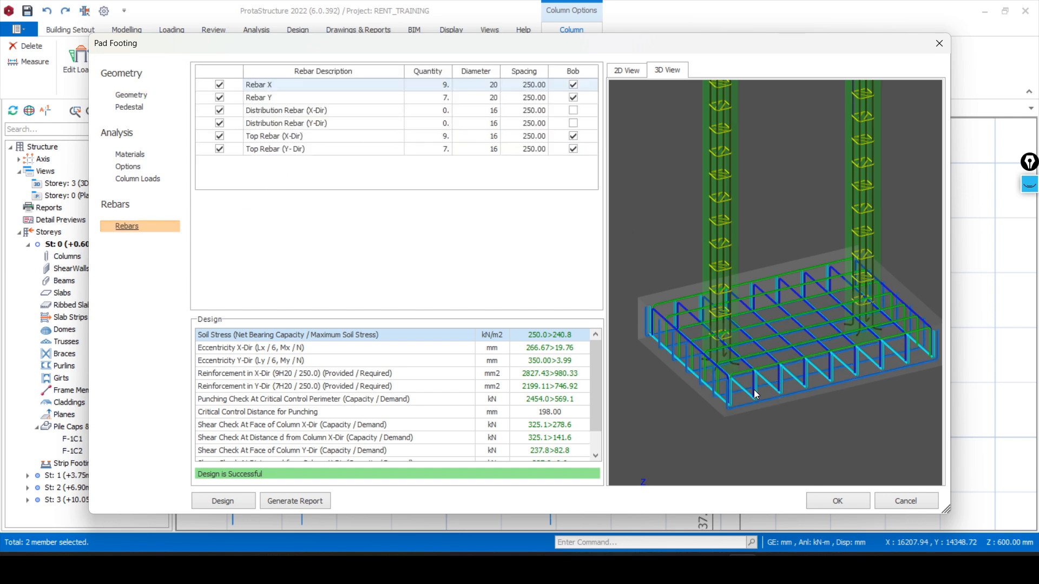
scroll(751, 399, "up", 4)
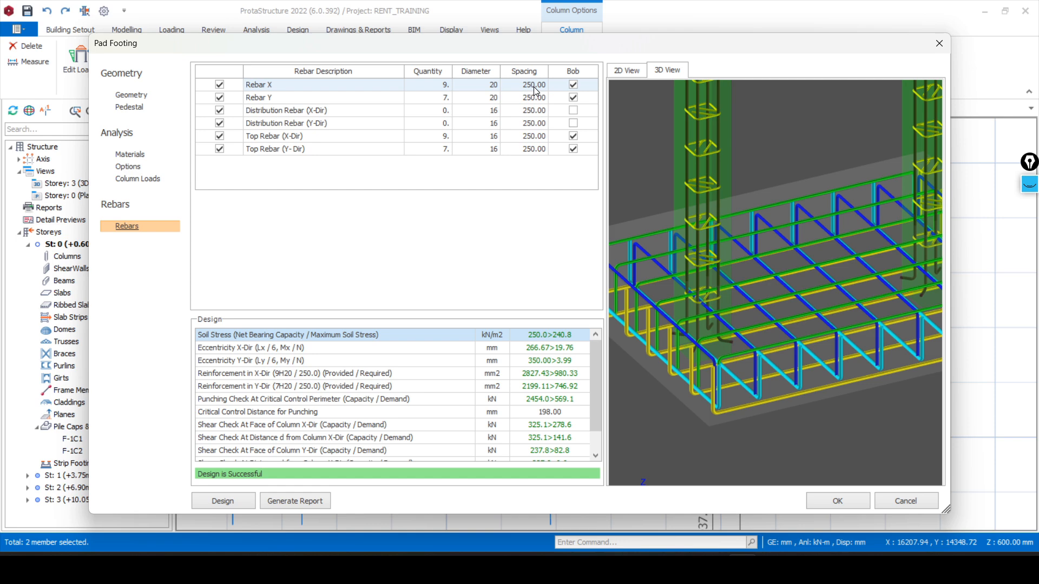
left_click(494, 89)
left_click(495, 88)
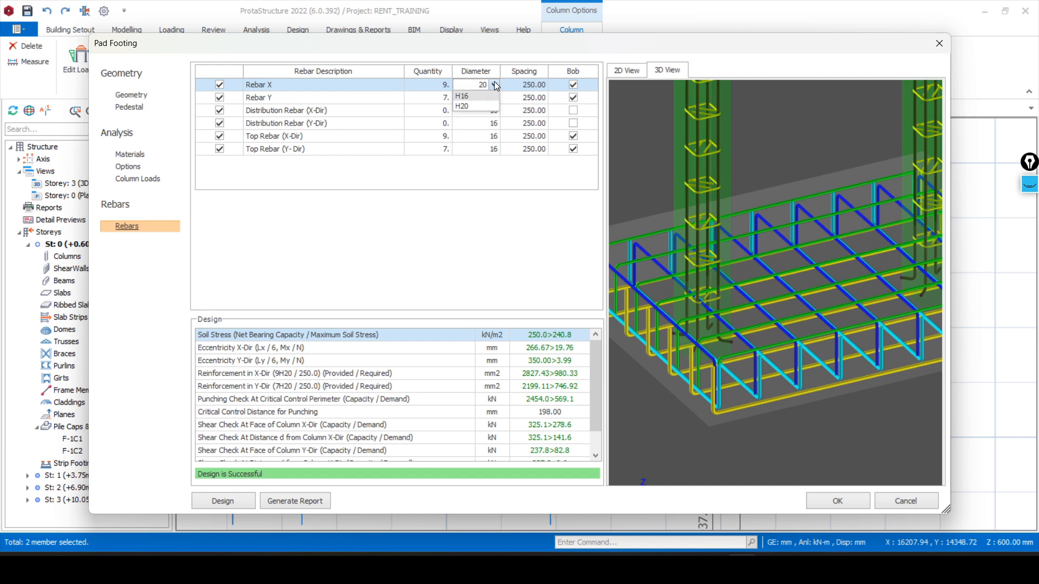
left_click(494, 85)
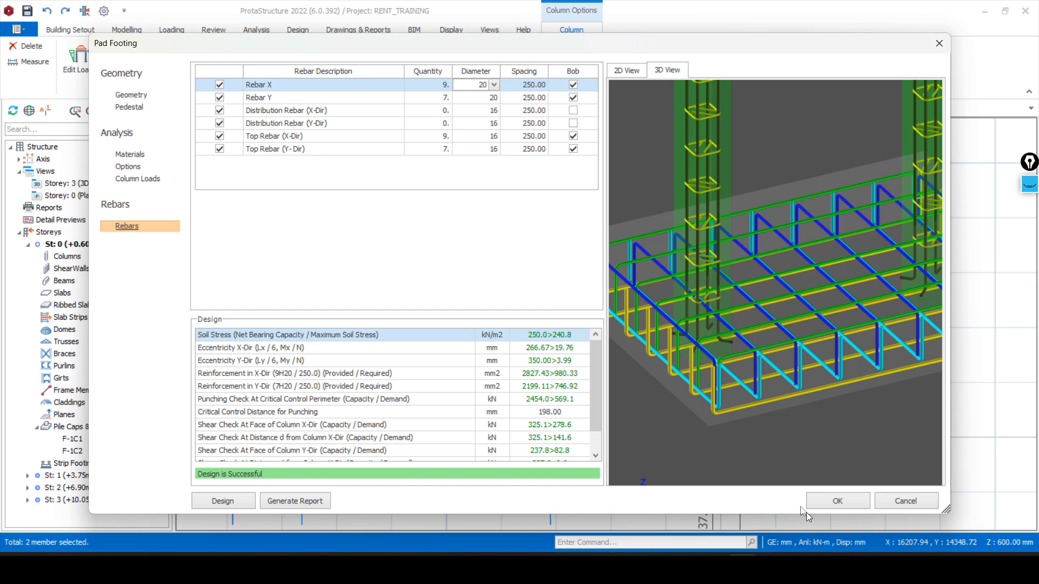
- Insert the designed combined pad footing under columns 1C6 and 1C25 and inspect it closely in the 3D building model
left_click(837, 501)
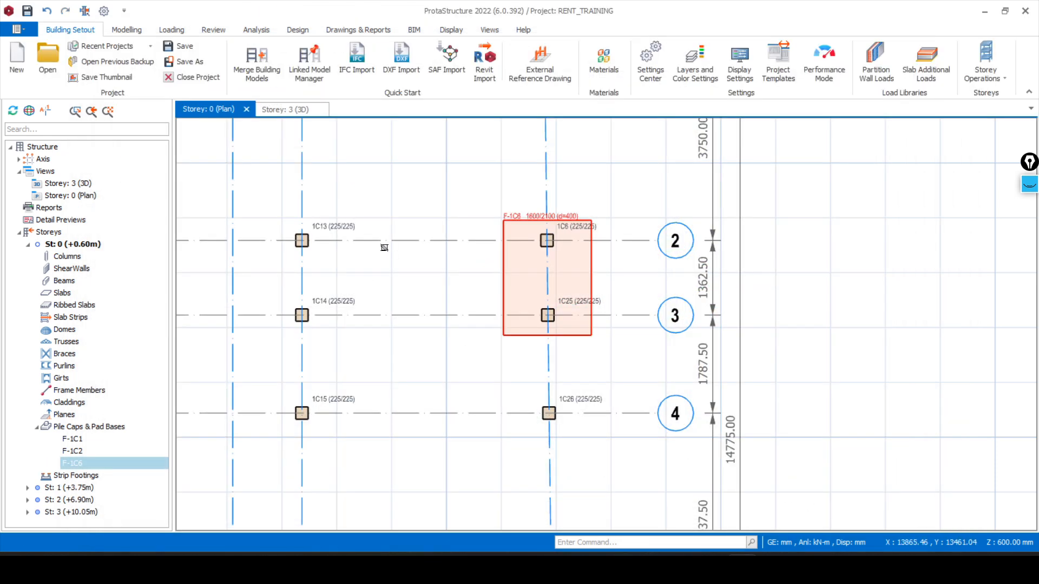
left_click(292, 114)
middle_click_drag(807, 359, 595, 415)
scroll(615, 377, "up", 5)
scroll(512, 449, "up", 3)
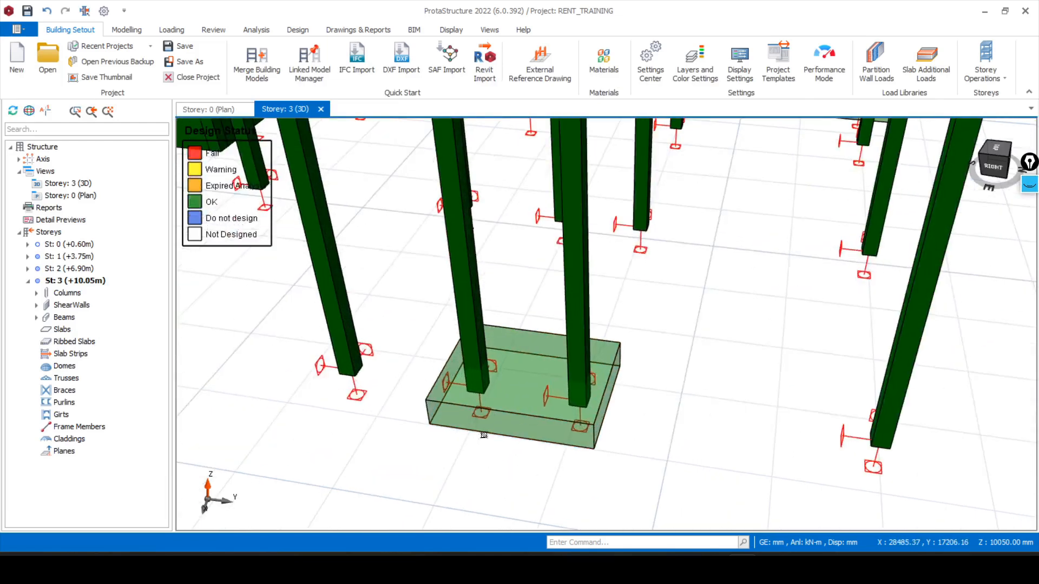
mouse_move(484, 435)
middle_mouse_down()
mouse_move(486, 444)
mouse_move(492, 426)
middle_mouse_up()
scroll(493, 411, "up", 3)
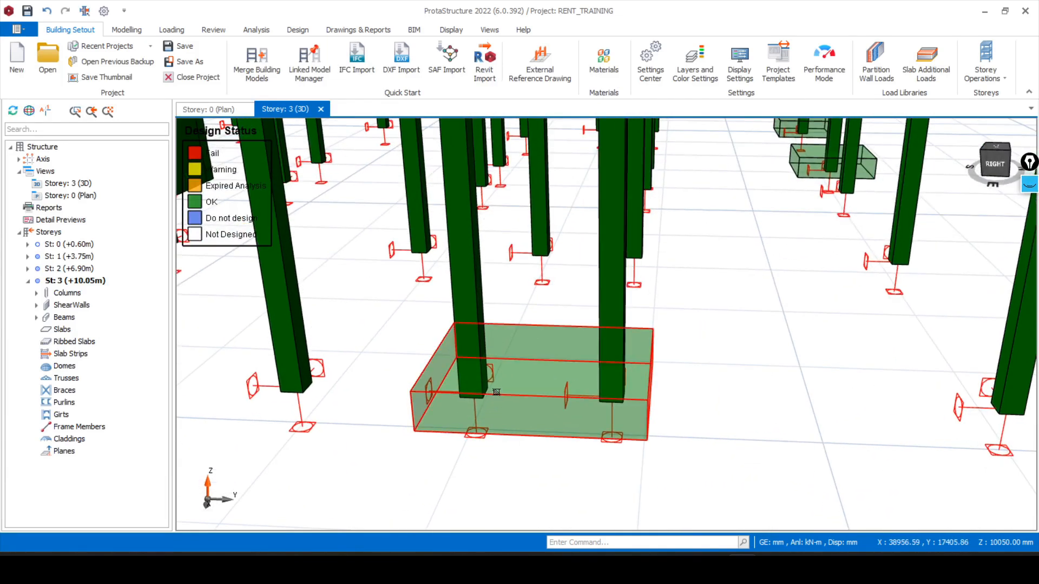
- Examine the whole building and its inserted pad footings in 3D from several sides
scroll(549, 436, "down", 1)
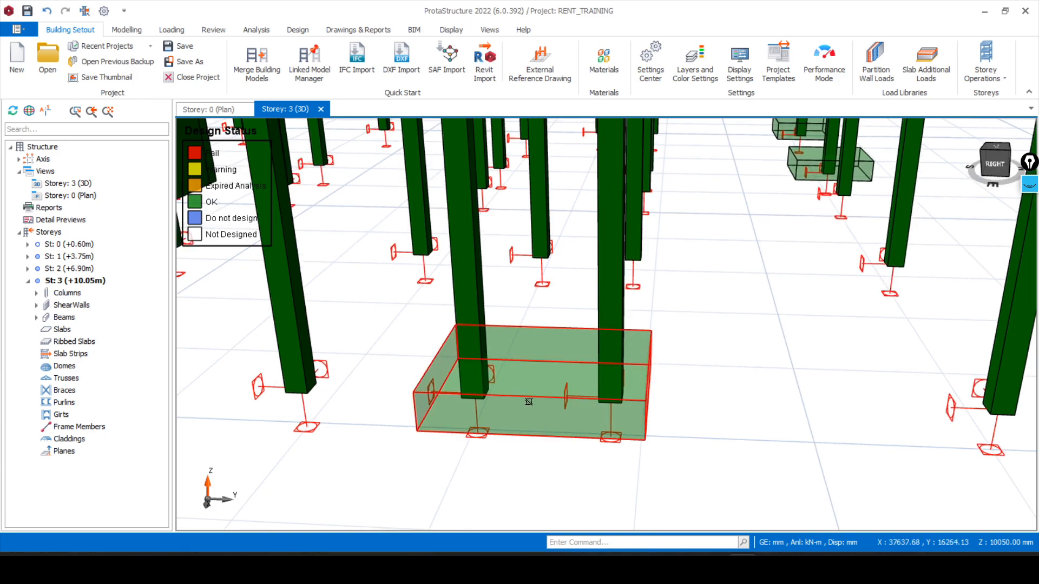
scroll(530, 409, "down", 2)
scroll(532, 411, "down", 1)
scroll(541, 394, "down", 3)
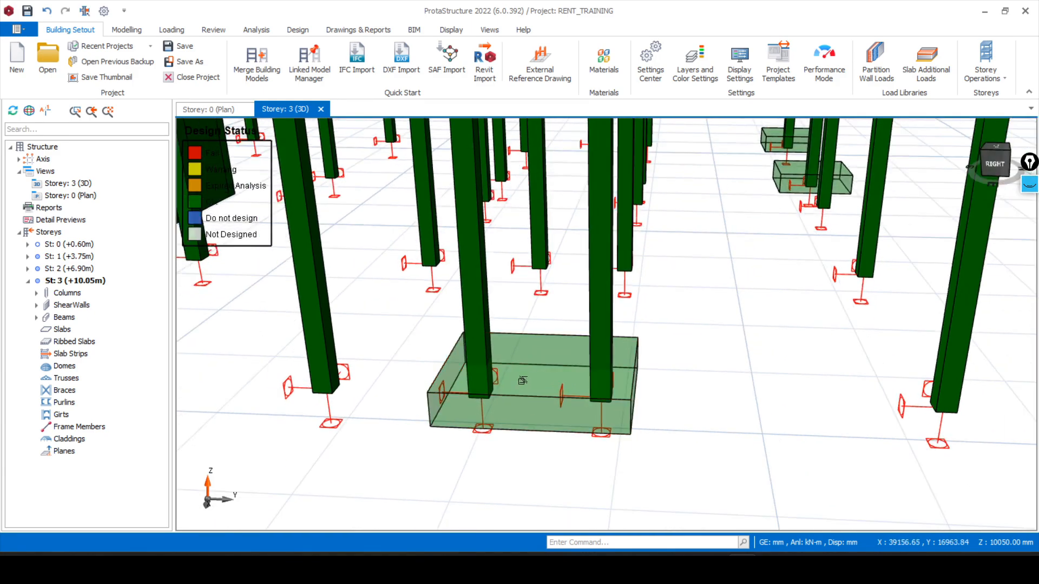
scroll(542, 389, "down", 5)
middle_click_drag(496, 420, 303, 422)
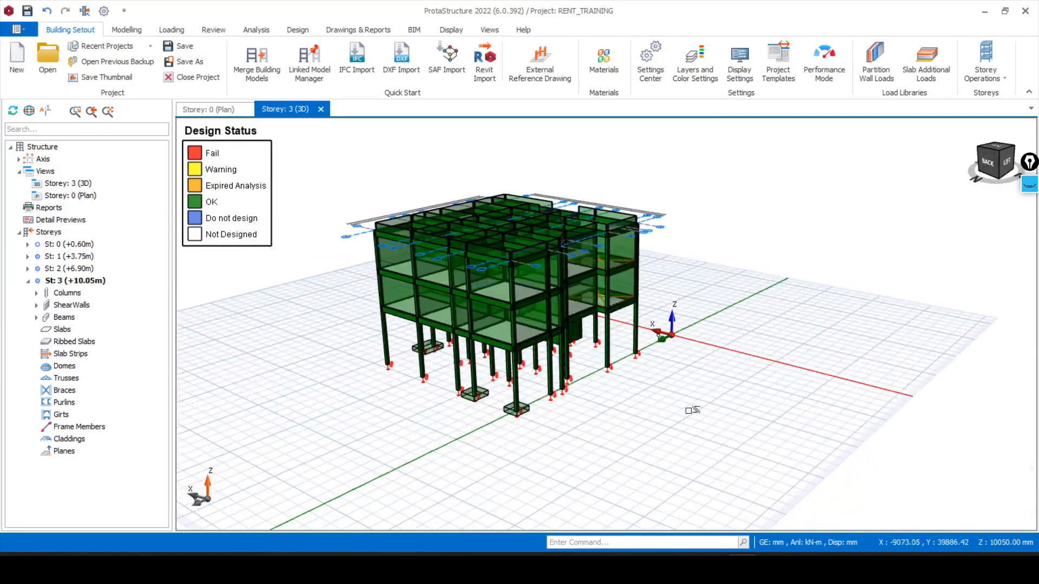
middle_click_drag(762, 379, 613, 337)
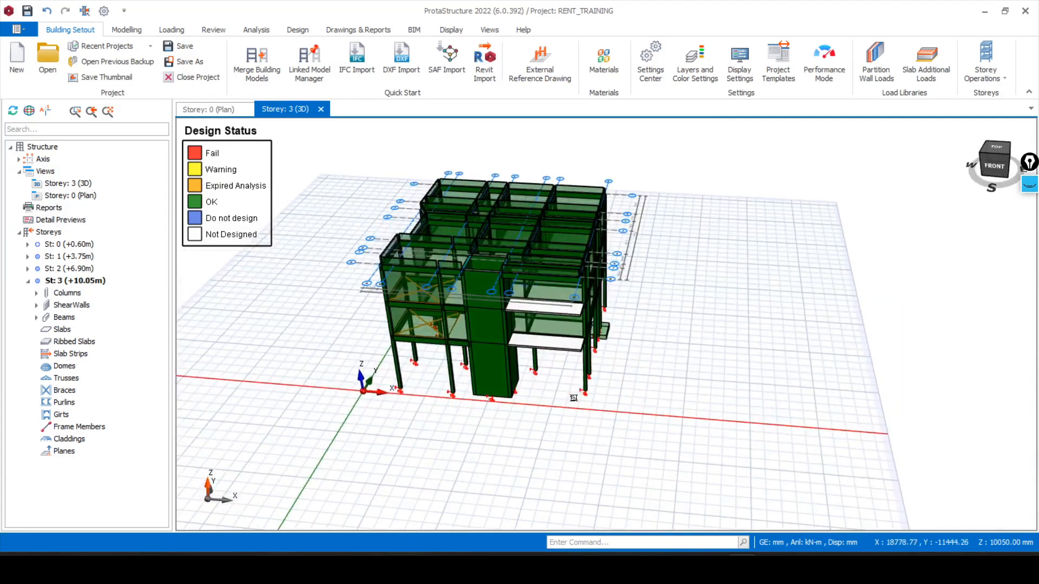
- Review the Storey 0 plan for footing coverage, column spacing and the wall core between axes D and E
left_click(219, 110)
scroll(598, 338, "down", 5)
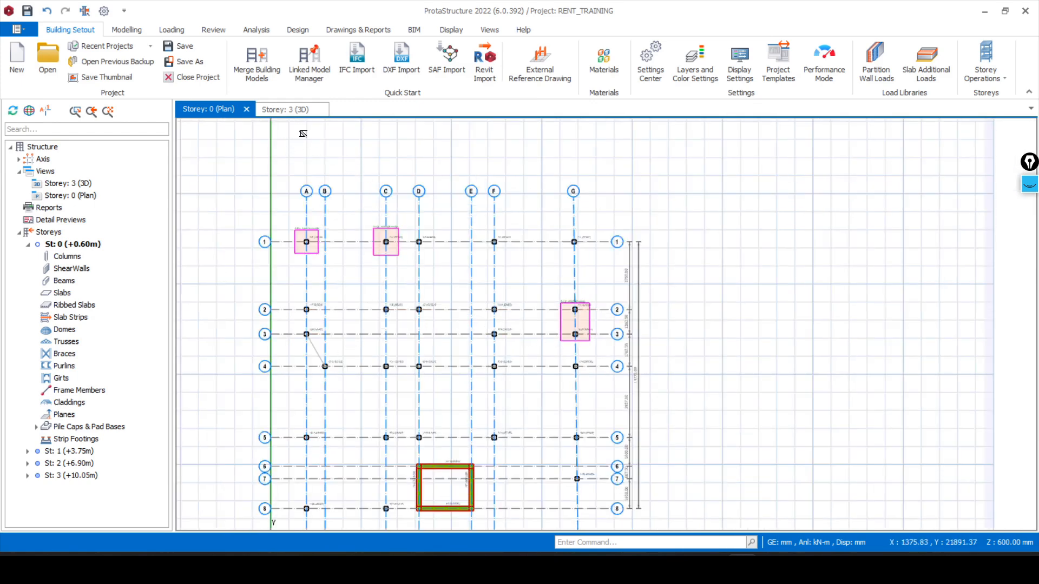
left_click(256, 29)
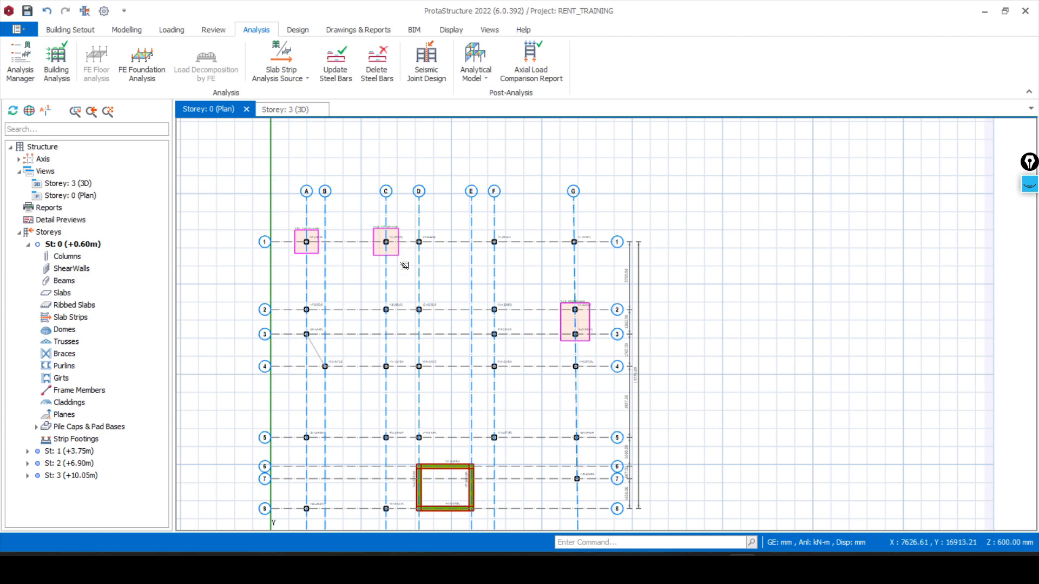
scroll(404, 265, "up", 3)
scroll(502, 205, "down", 5)
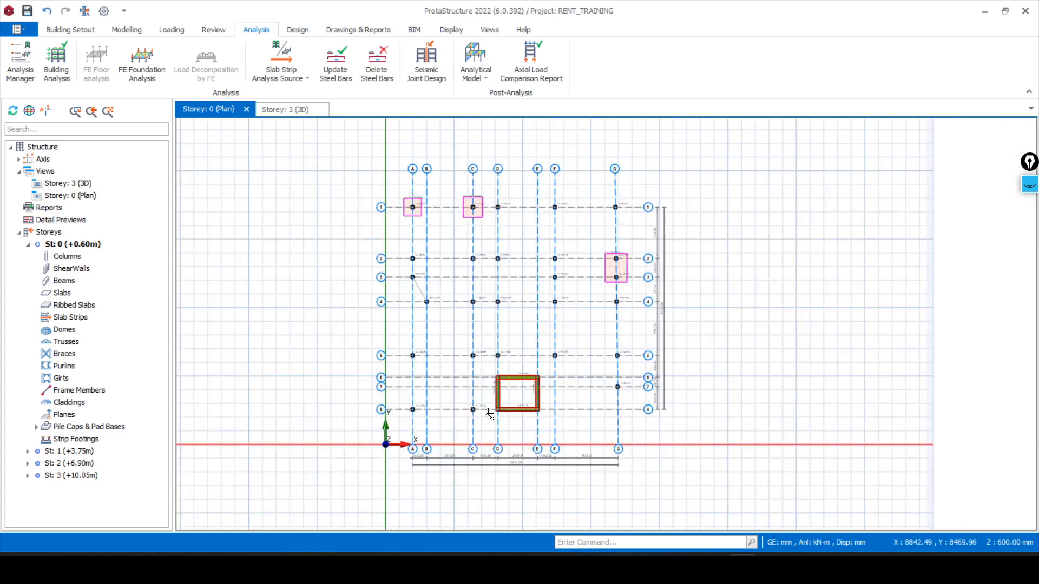
scroll(490, 414, "up", 4)
scroll(392, 322, "down", 4)
scroll(464, 420, "up", 2)
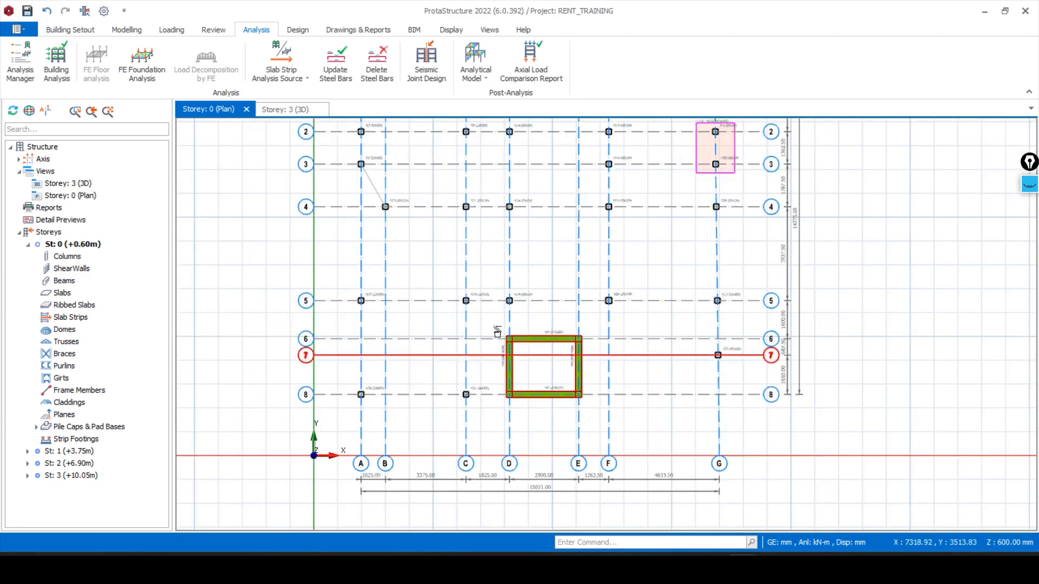
scroll(373, 345, "down", 3)
scroll(379, 250, "up", 1)
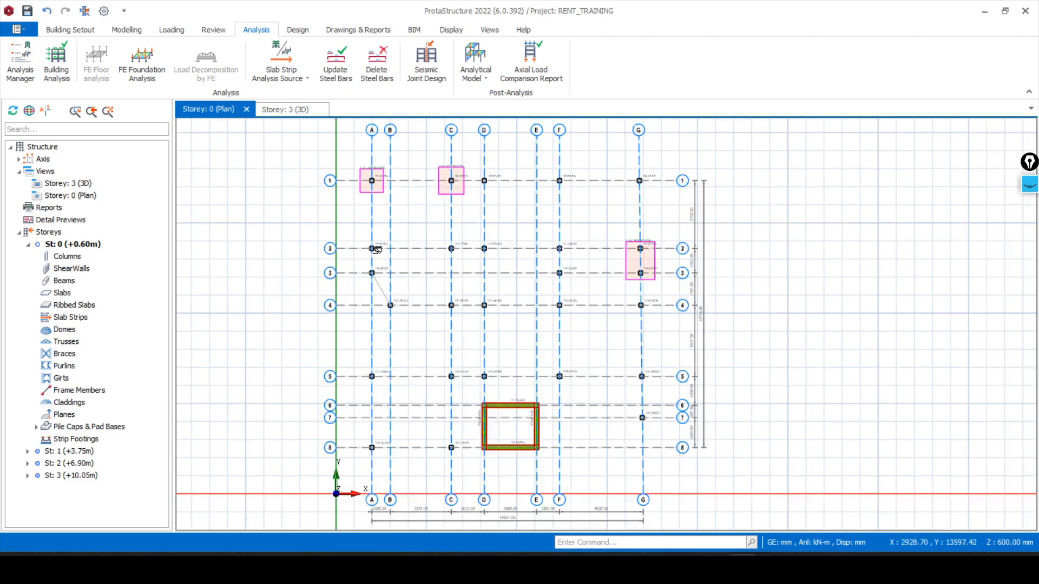
scroll(377, 249, "up", 2)
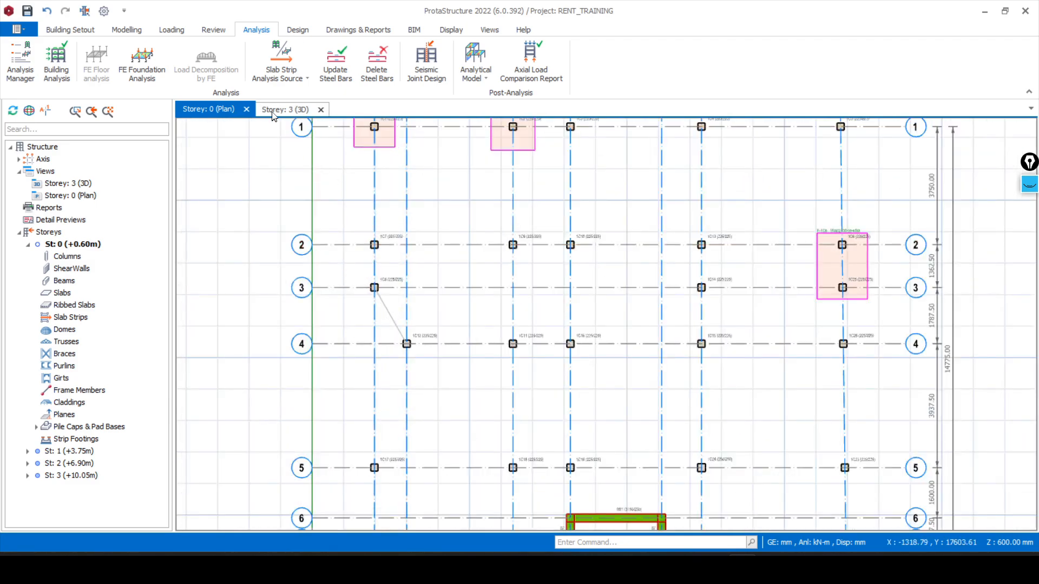
- Inspect the column bases, wall core and existing footings around the building in the Storey 3 3D view
left_click(285, 110)
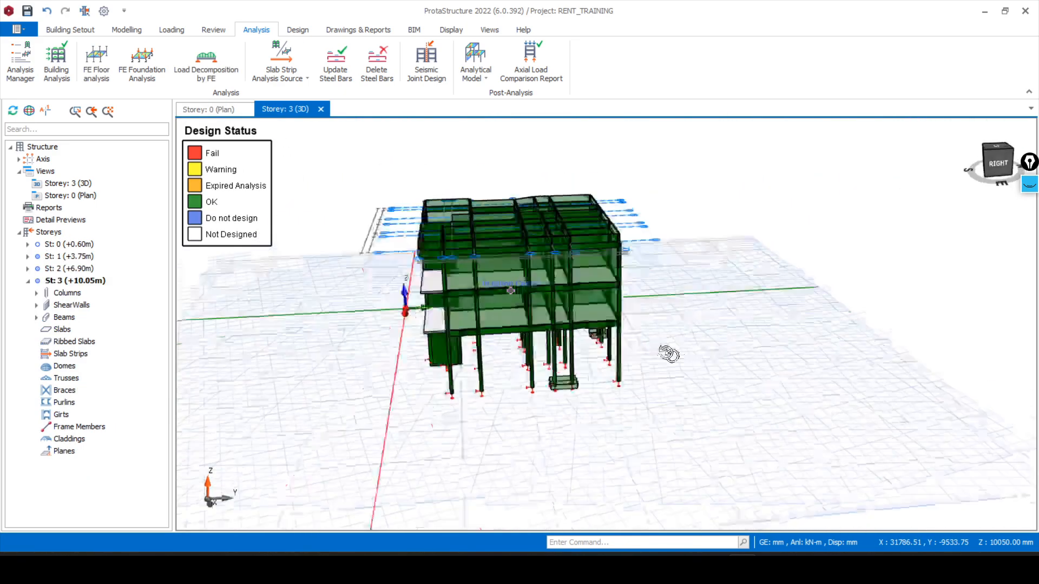
middle_click_drag(669, 354, 579, 409)
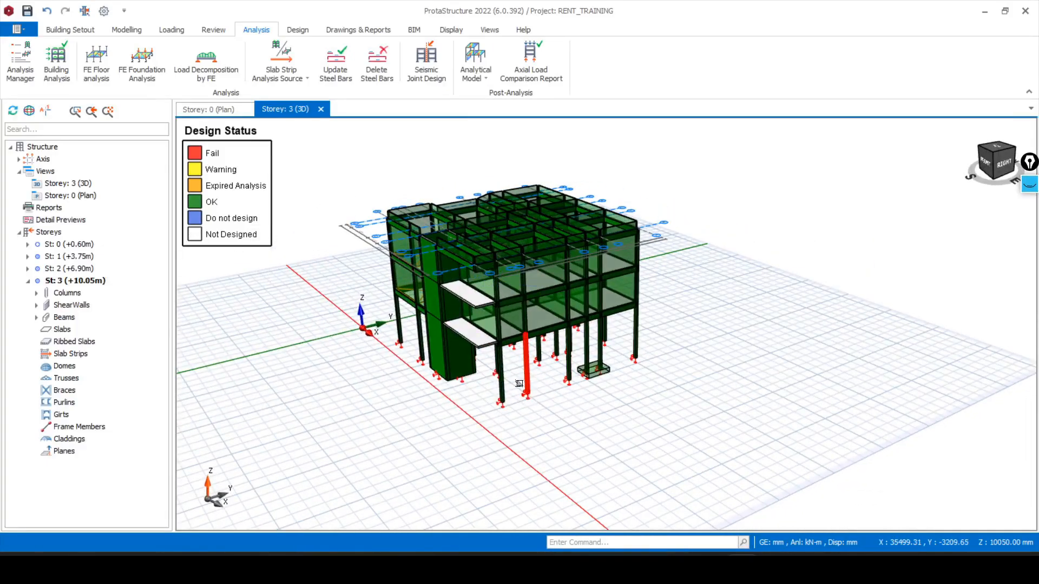
scroll(520, 384, "up", 5)
scroll(473, 441, "up", 3)
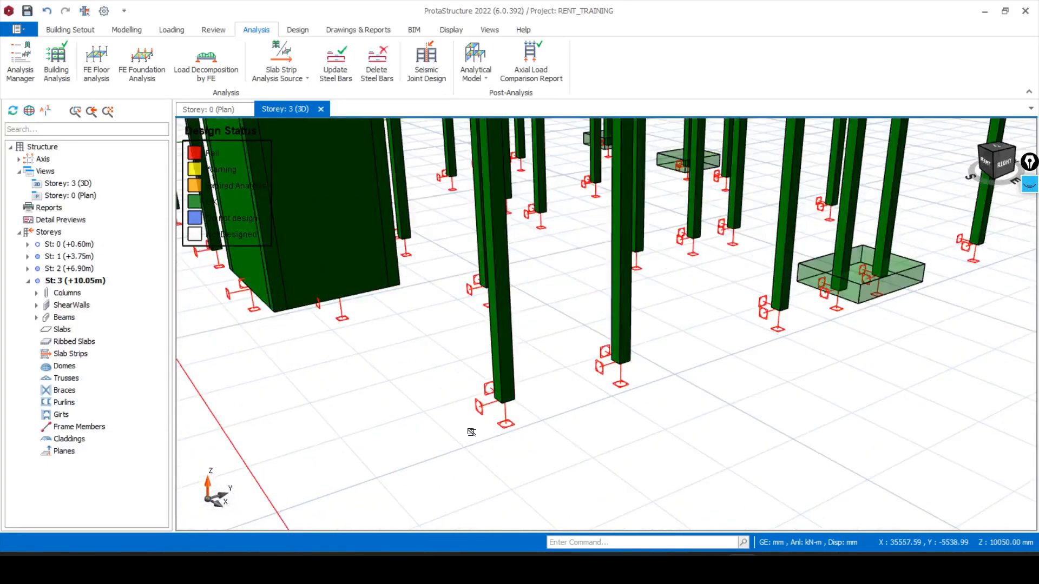
scroll(469, 450, "down", 5)
middle_click_drag(432, 443, 666, 399)
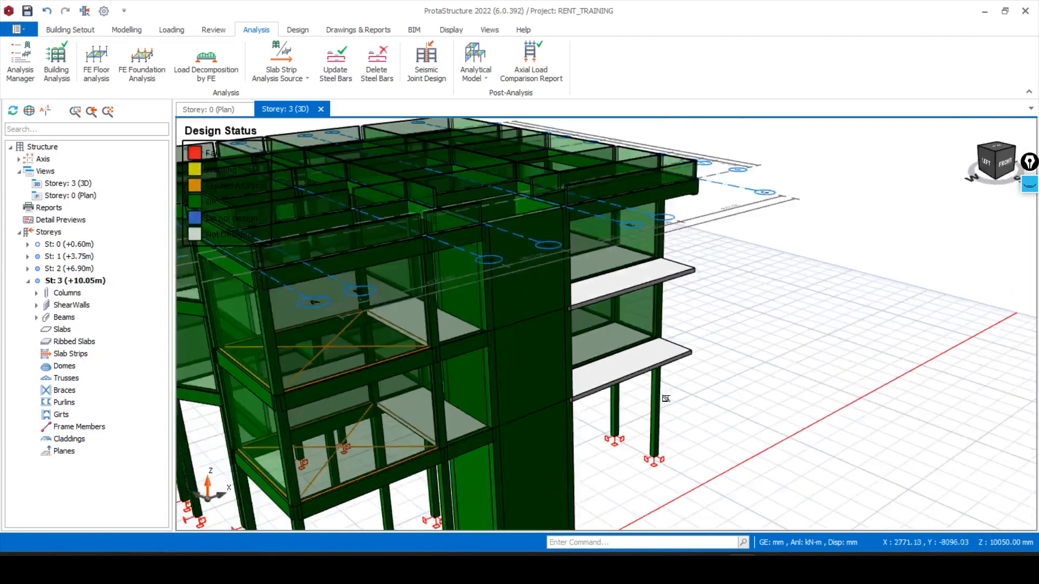
scroll(666, 398, "down", 5)
scroll(637, 397, "down", 2)
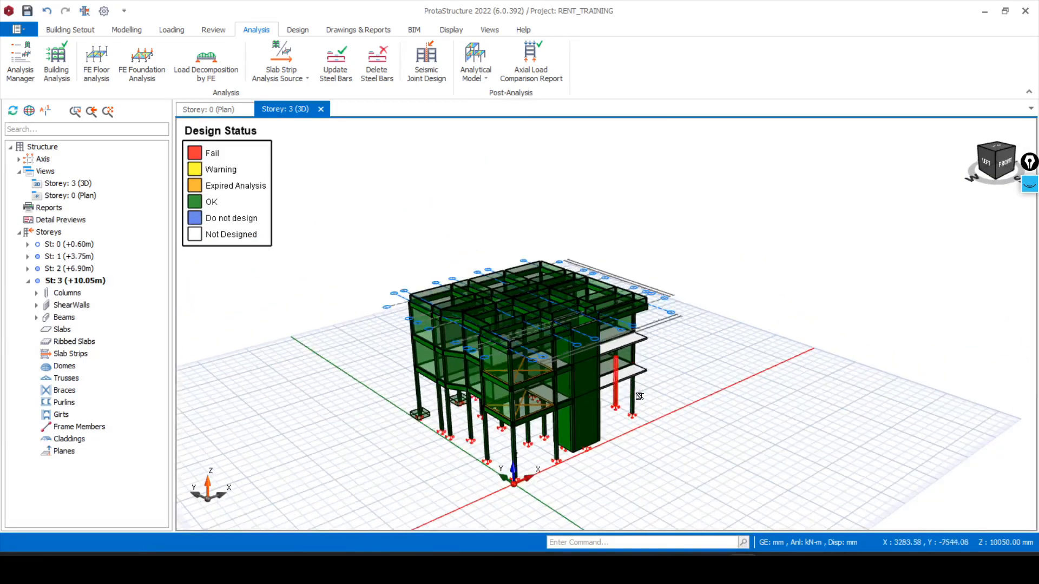
middle_click_drag(641, 409, 605, 399)
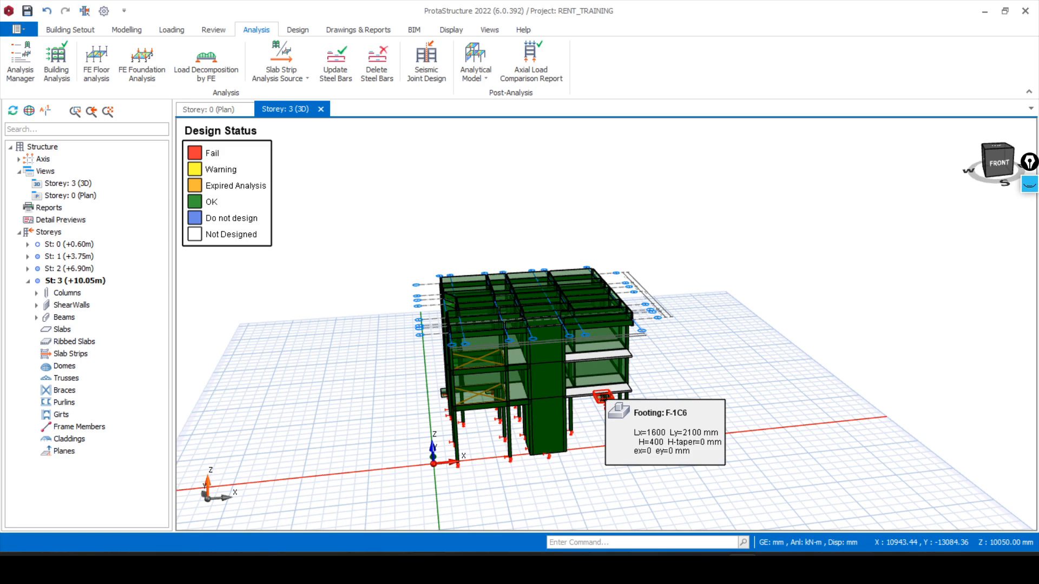
- Examine the columns along axes 4 and 5 and around the wall core in the Storey 0 plan
left_click(214, 110)
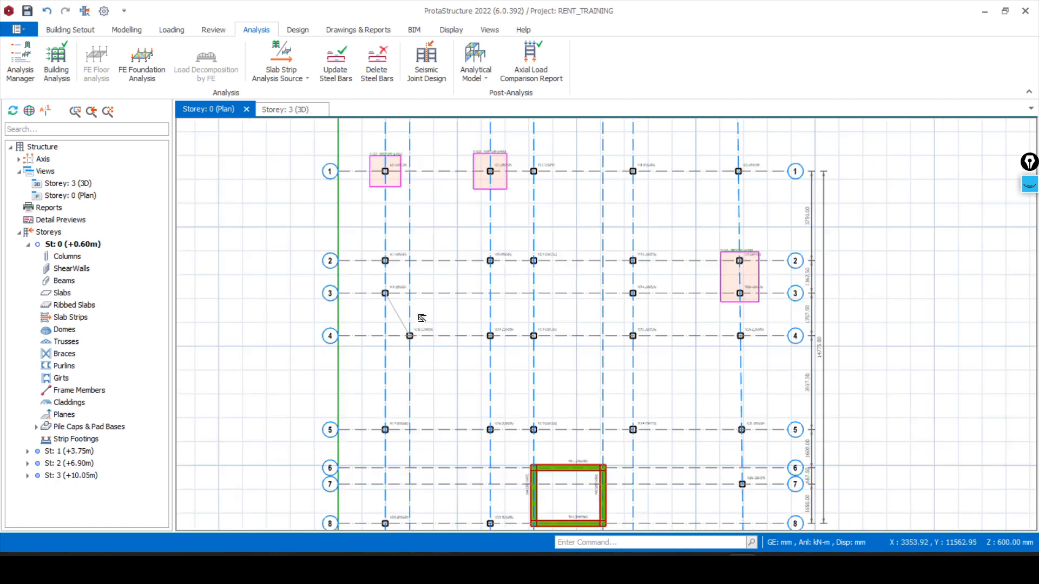
scroll(502, 477, "up", 3)
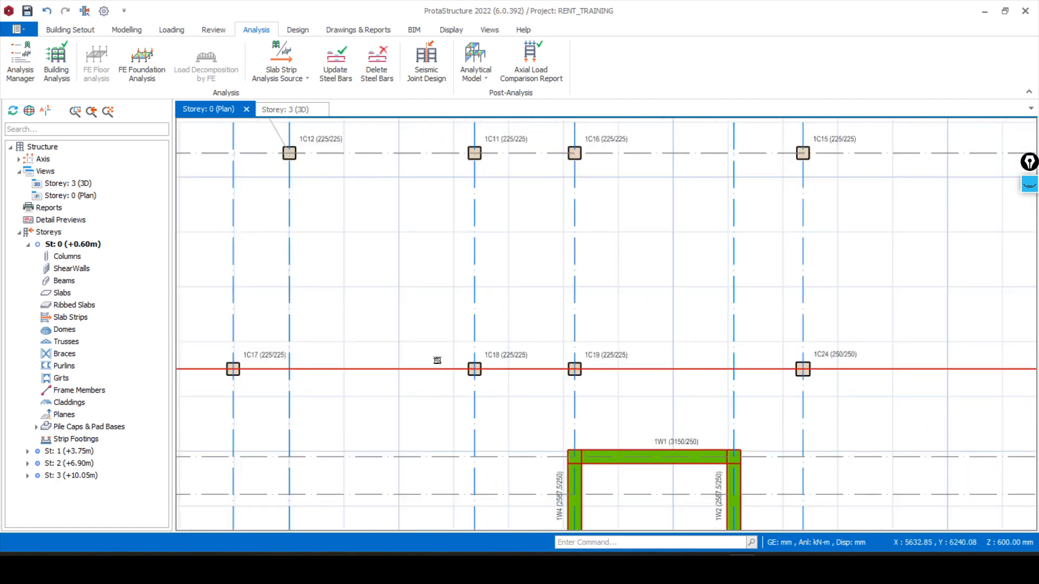
scroll(424, 316, "down", 2)
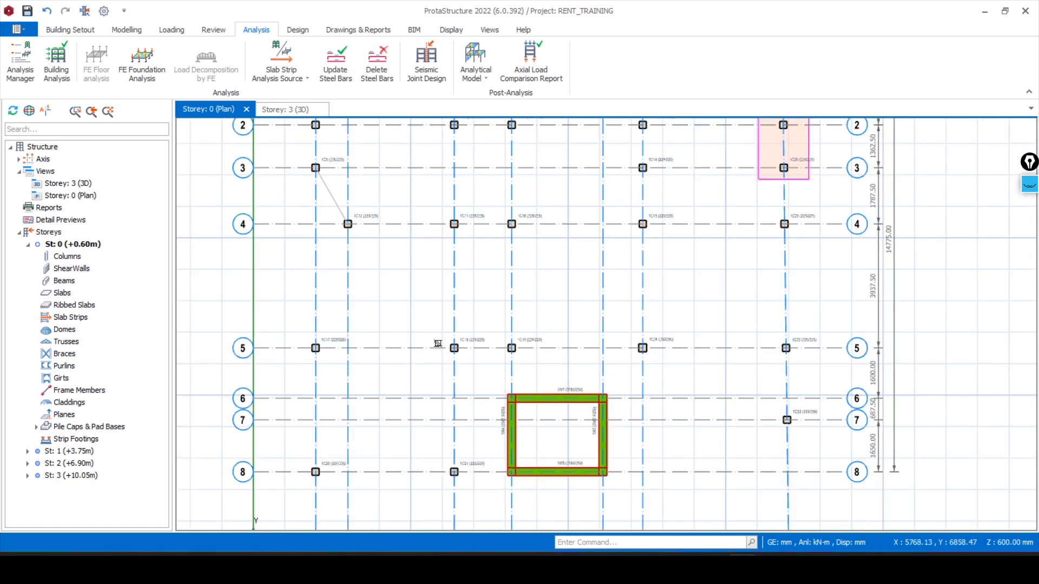
scroll(435, 344, "up", 3)
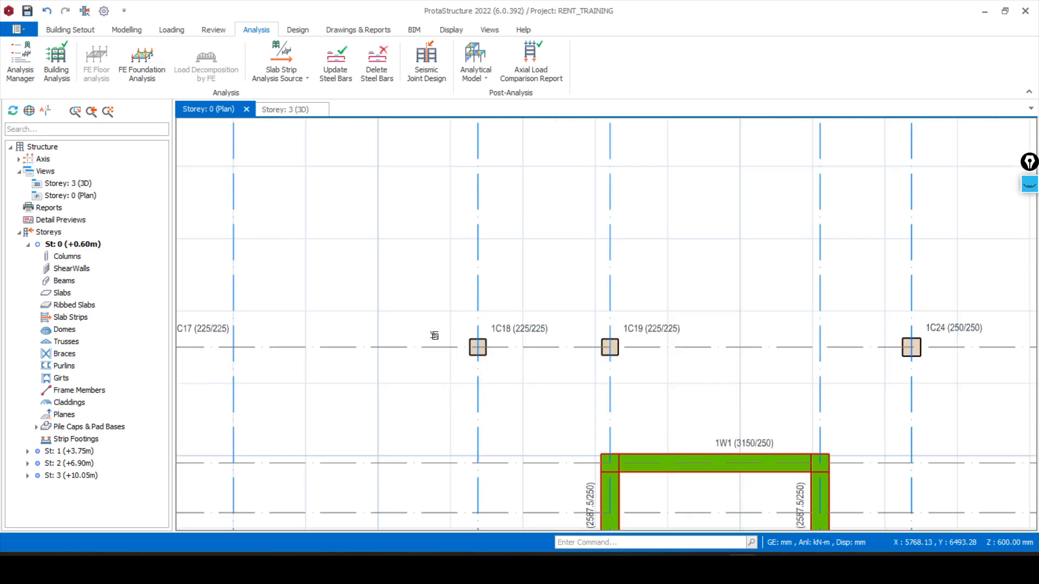
scroll(427, 325, "down", 4)
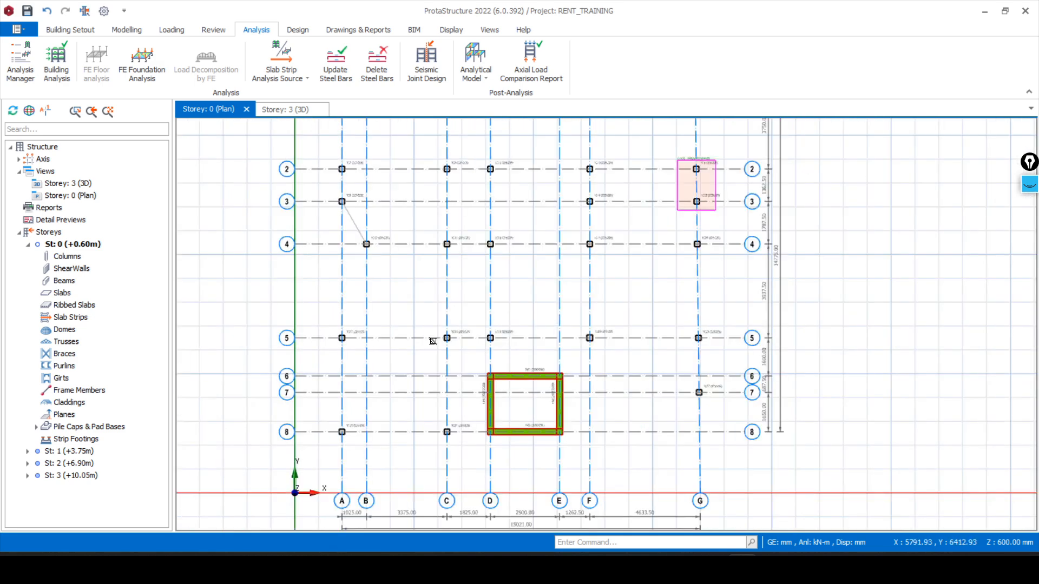
scroll(428, 351, "down", 1)
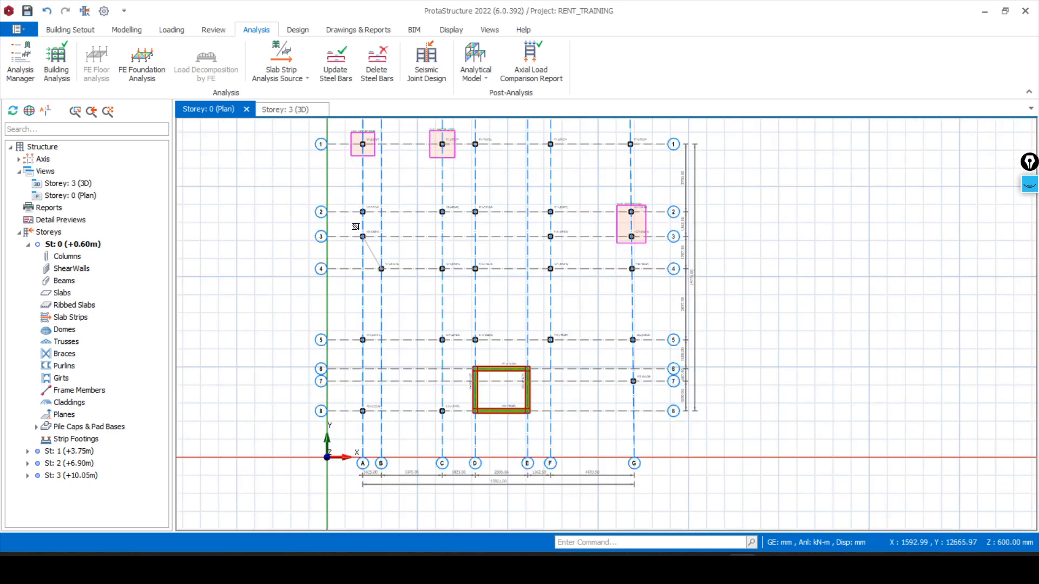
- Select the columns at grid points A-2, A-3 and B-4 together and start a combined pad footing for them
scroll(355, 219, "up", 1)
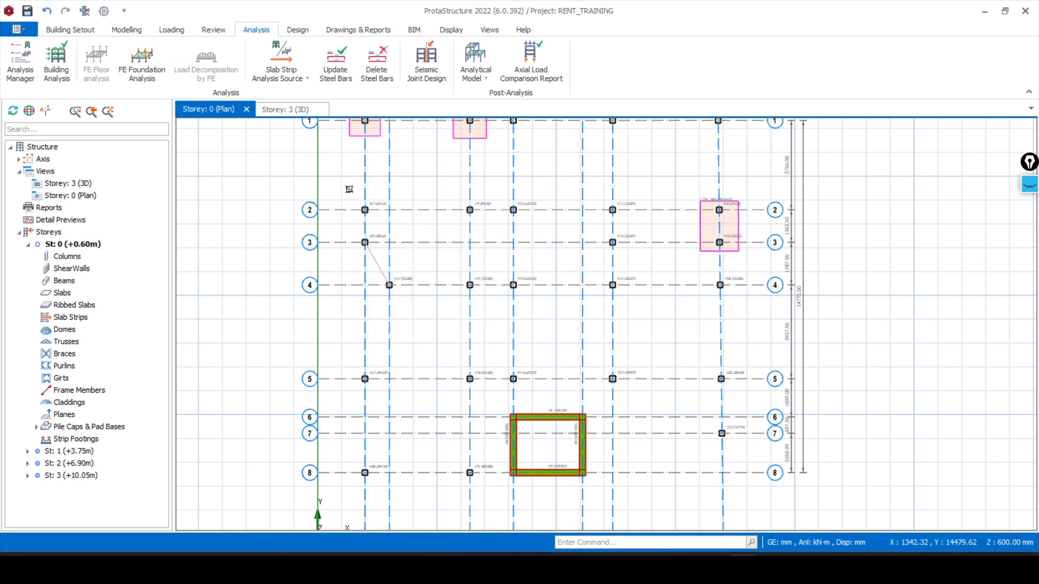
left_click_drag(349, 188, 410, 327)
scroll(346, 205, "up", 2)
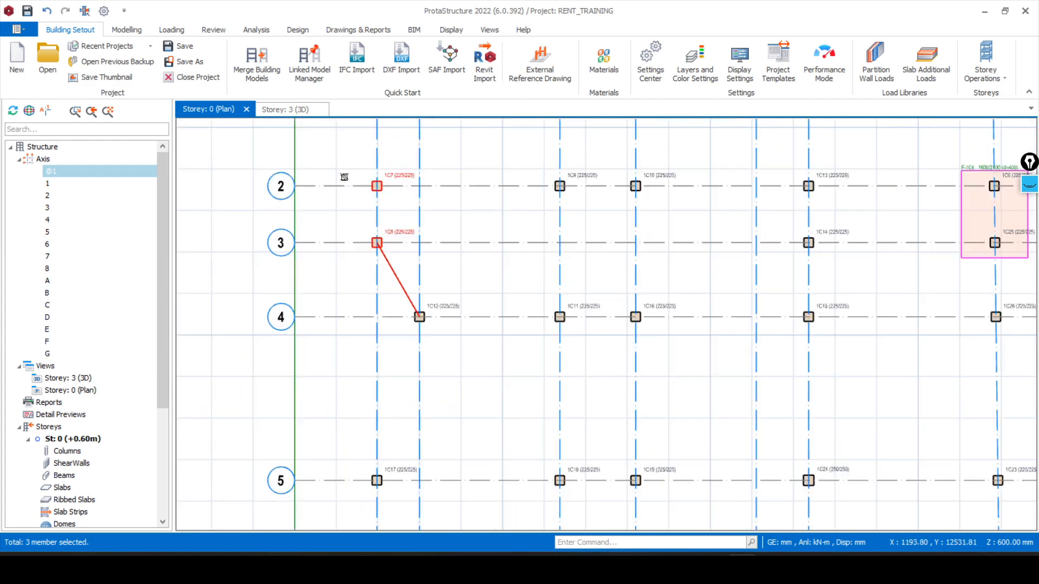
left_click_drag(337, 140, 497, 395)
right_click(476, 268)
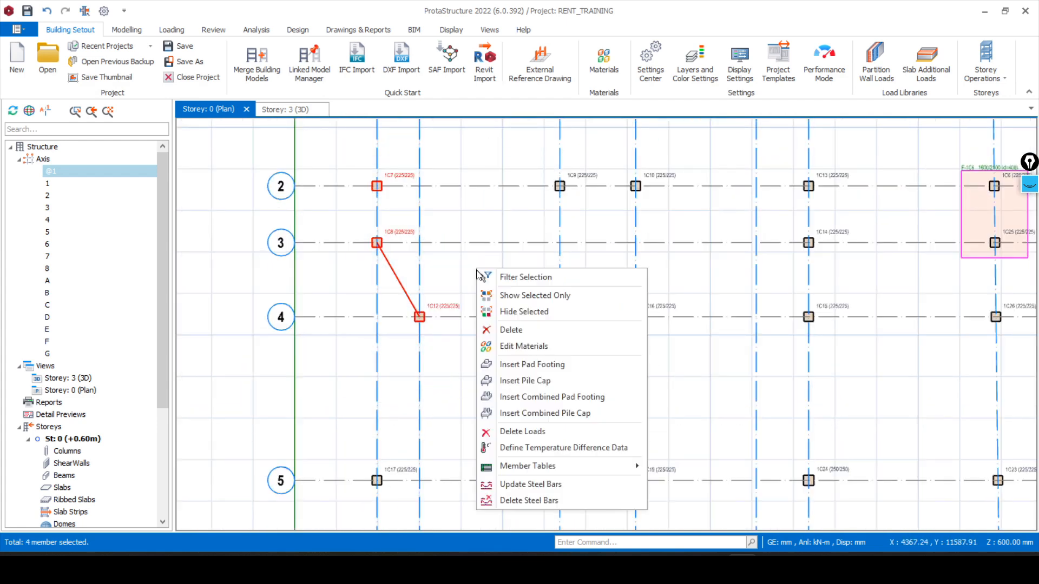
left_click(534, 398)
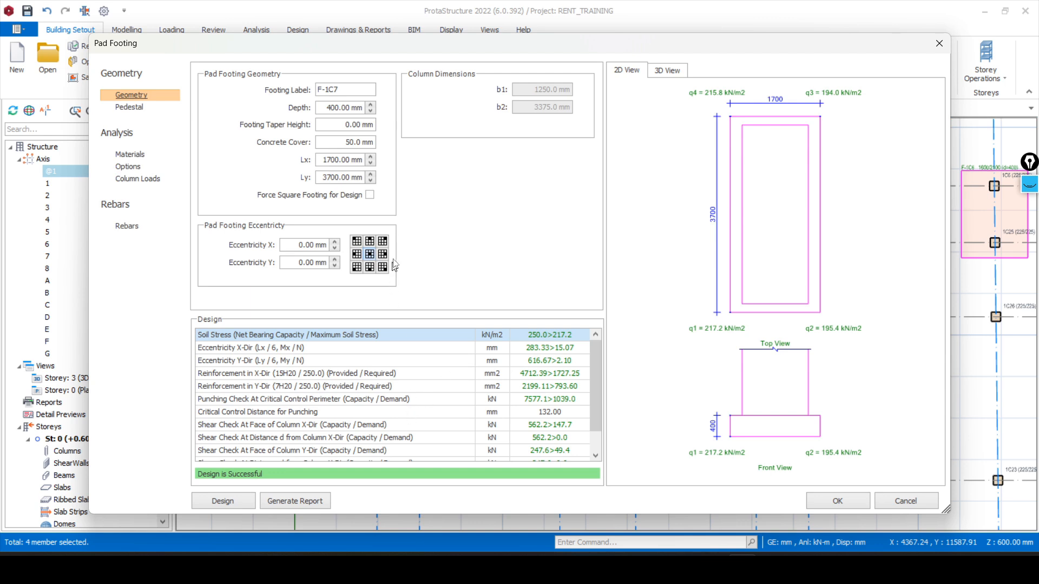
- Check footing F-1C7's reinforcement cage in the 3D preview and insert the 1700 by 3700 mm combined footing, 400 mm deep
left_click(675, 71)
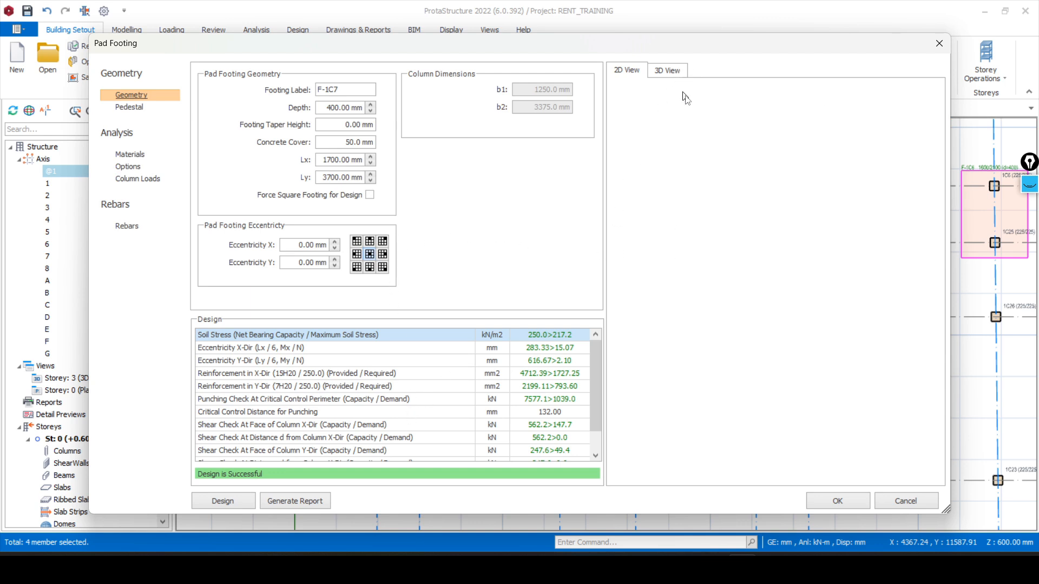
scroll(709, 249, "down", 5)
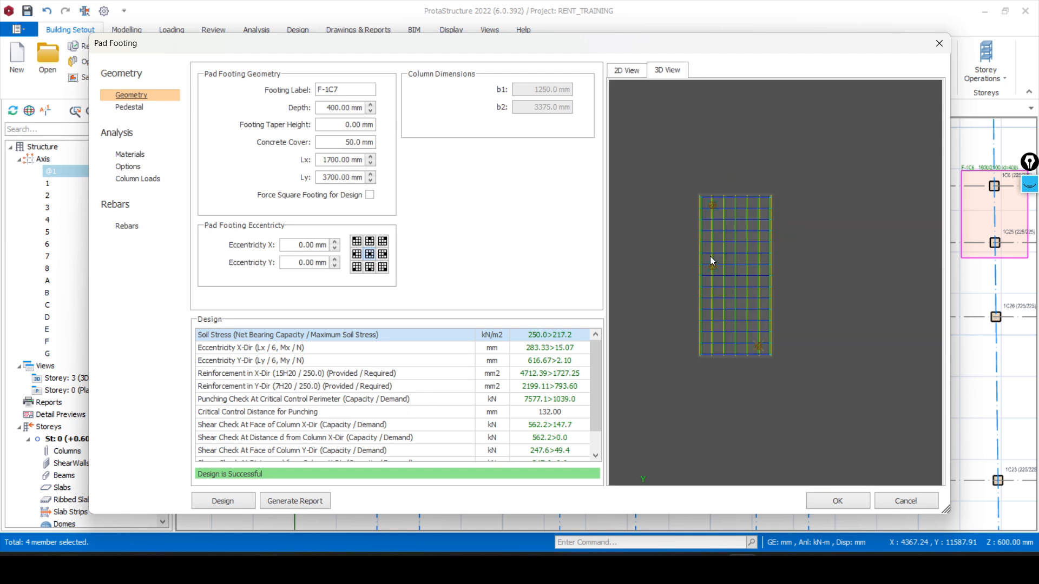
left_click_drag(728, 309, 744, 235)
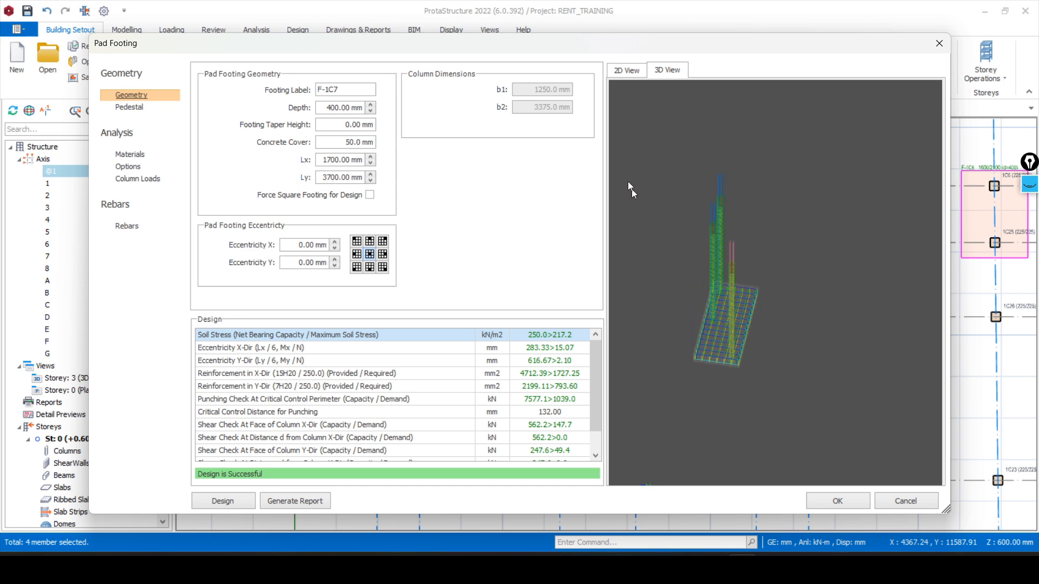
scroll(720, 325, "up", 3)
scroll(693, 307, "down", 2)
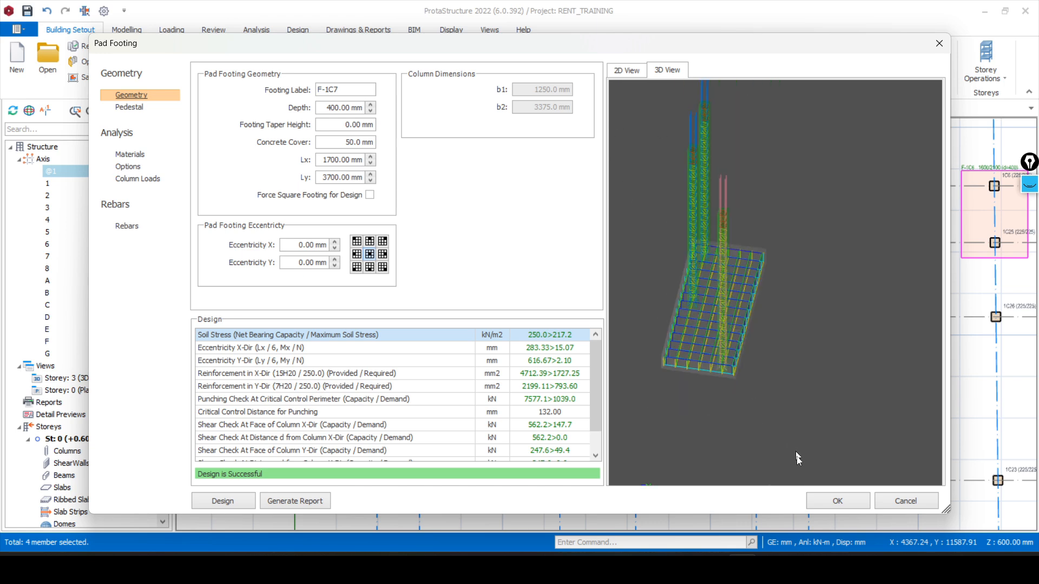
left_click(837, 502)
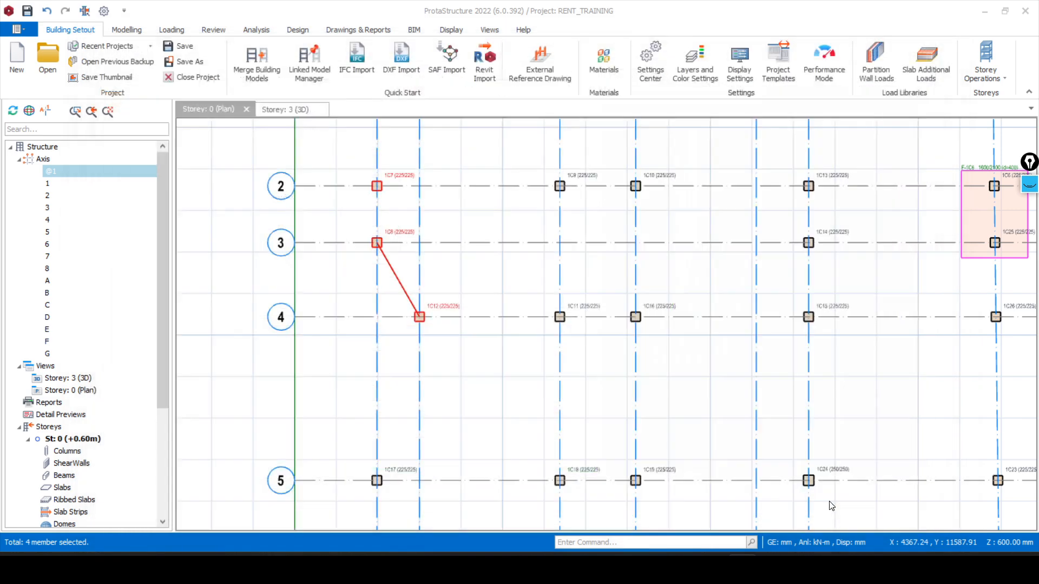
- Inspect the combined footing under the columns at A-2, A-3 and B-4 and its neighbours in the Storey 3 3D view
left_click(291, 109)
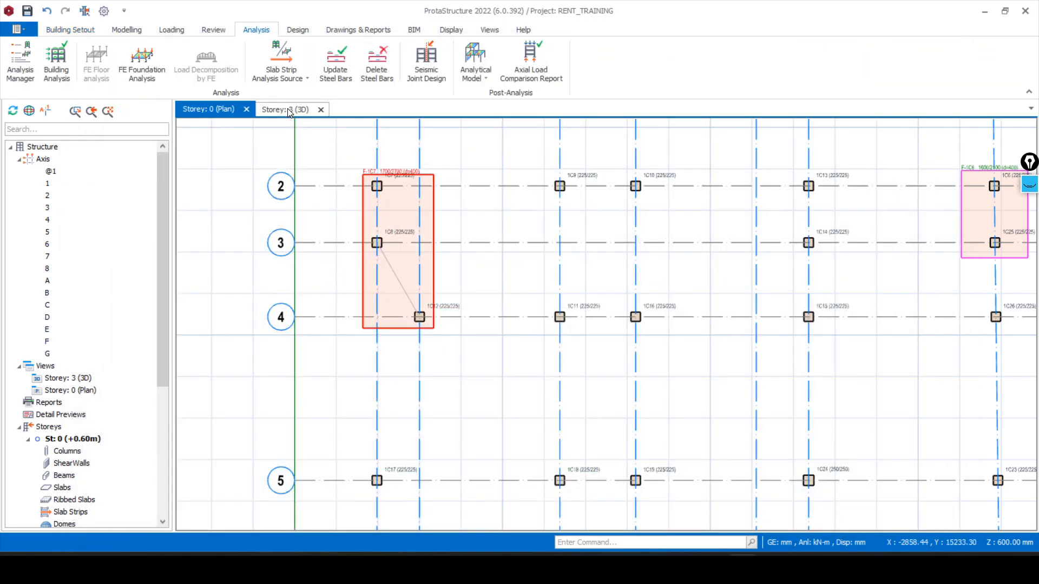
middle_click_drag(393, 394, 449, 373)
scroll(449, 419, "up", 5)
middle_click_drag(545, 388, 487, 449)
scroll(471, 383, "up", 2)
scroll(473, 390, "up", 1)
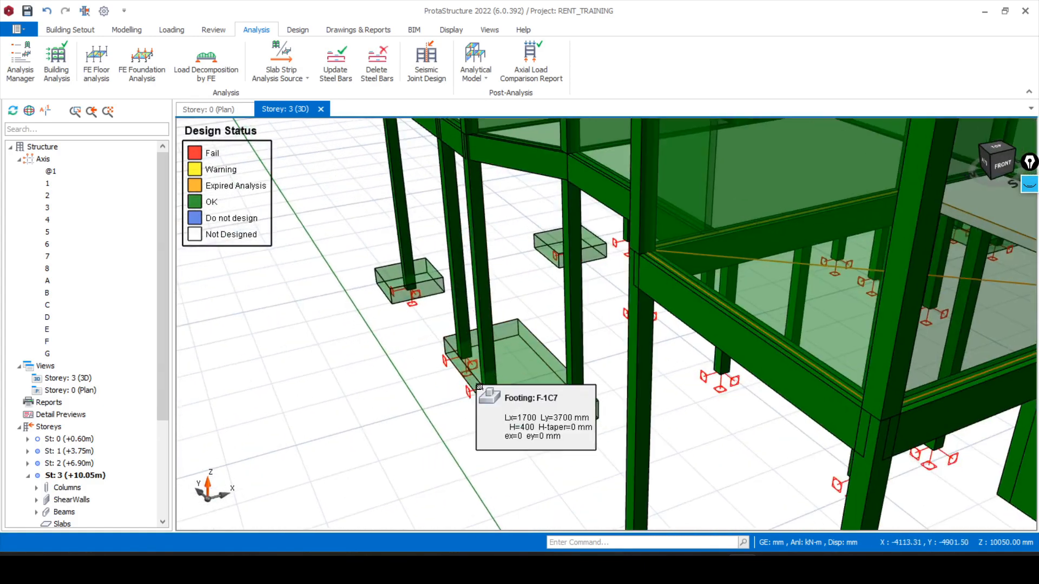
scroll(475, 403, "up", 1)
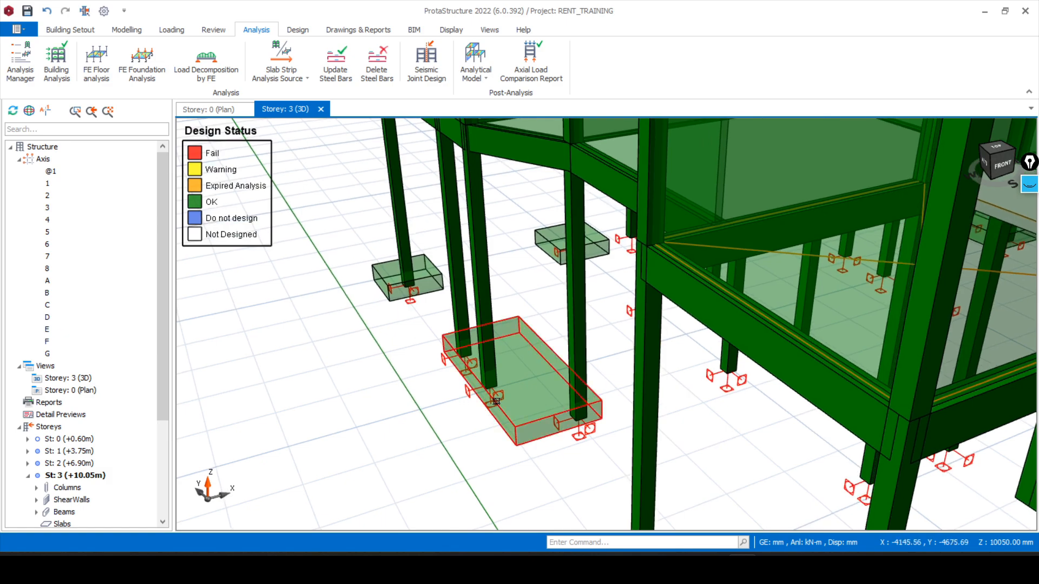
scroll(497, 412, "down", 3)
mouse_move(498, 412)
middle_mouse_down()
mouse_move(531, 403)
mouse_move(528, 386)
middle_mouse_up()
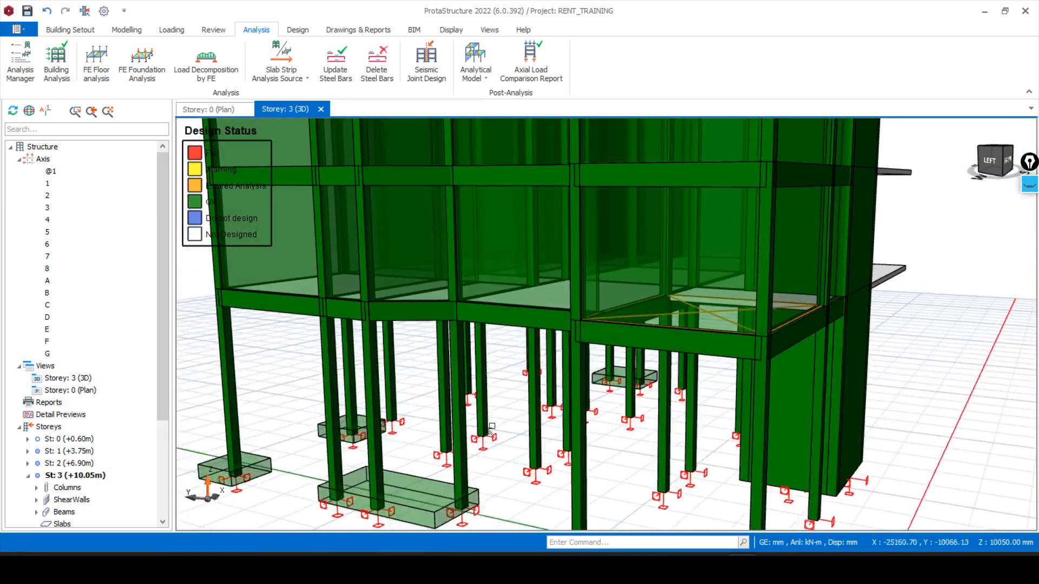
scroll(447, 452, "down", 3)
scroll(414, 466, "up", 5)
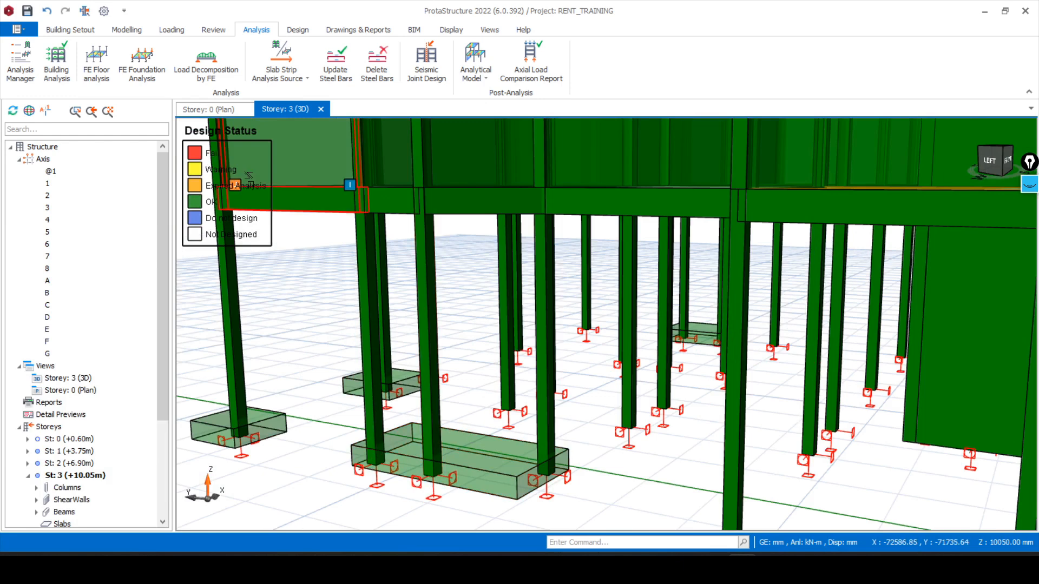
- Undo the combined footing at grid points A-2, A-3 and B-4 in the Storey 0 plan
left_click(221, 110)
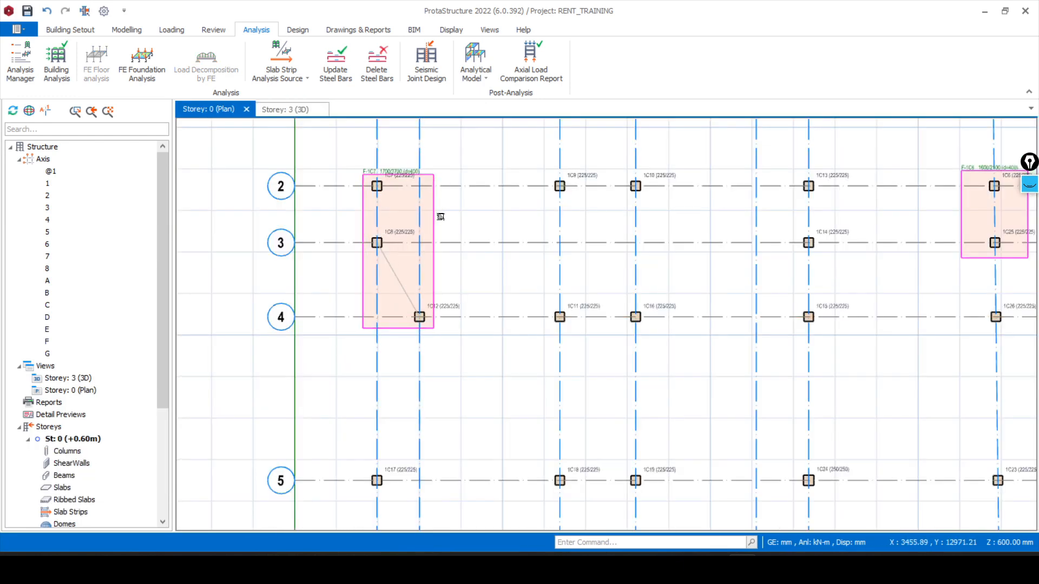
key("ctrl+z")
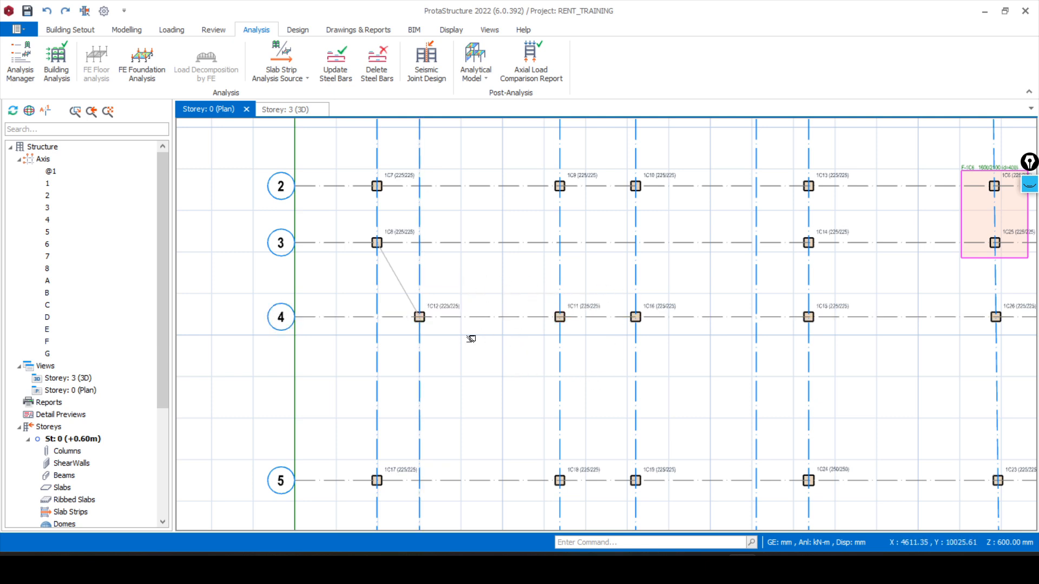
scroll(471, 340, "down", 2)
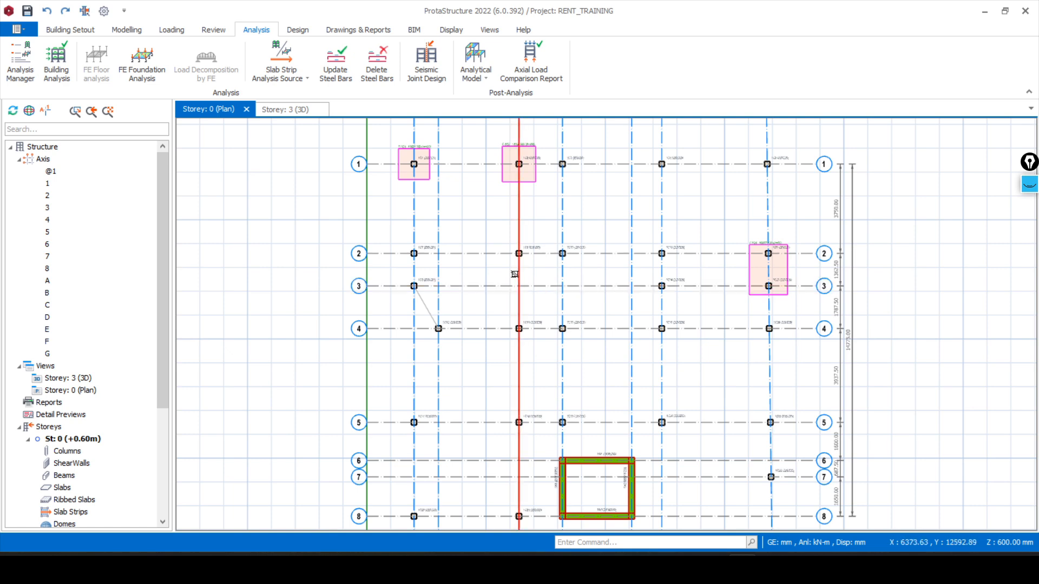
- Examine the column layout, wall core and remaining footings across the Storey 0 plan
scroll(514, 273, "up", 2)
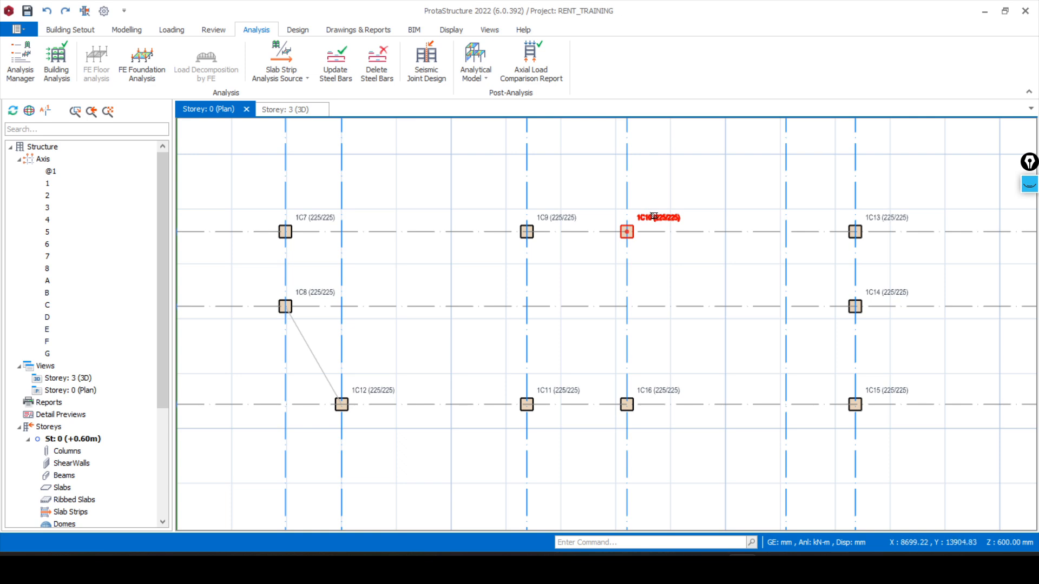
mouse_move(645, 218)
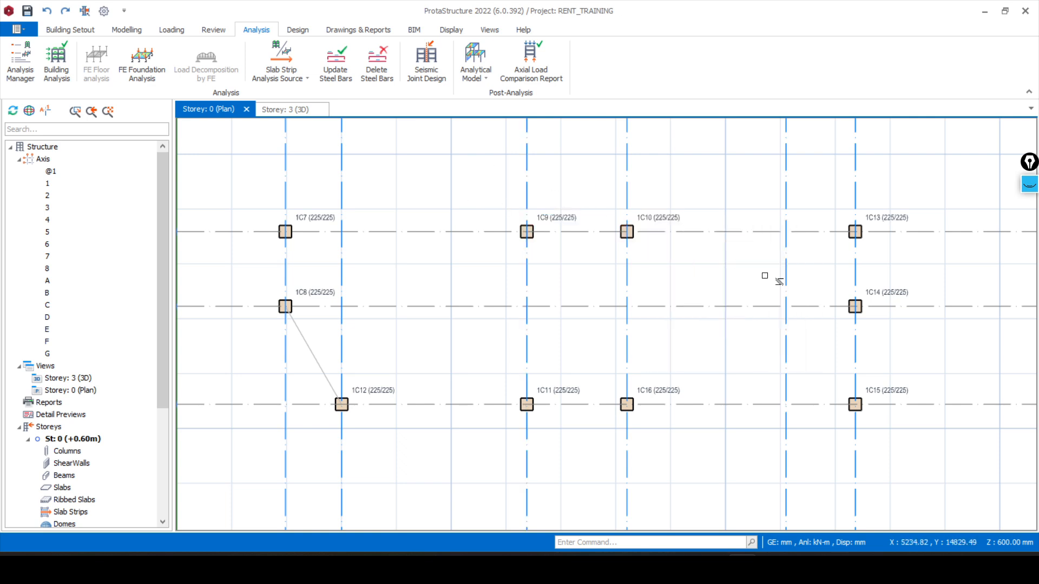
mouse_move(782, 284)
scroll(447, 219, "down", 2)
scroll(447, 219, "down", 4)
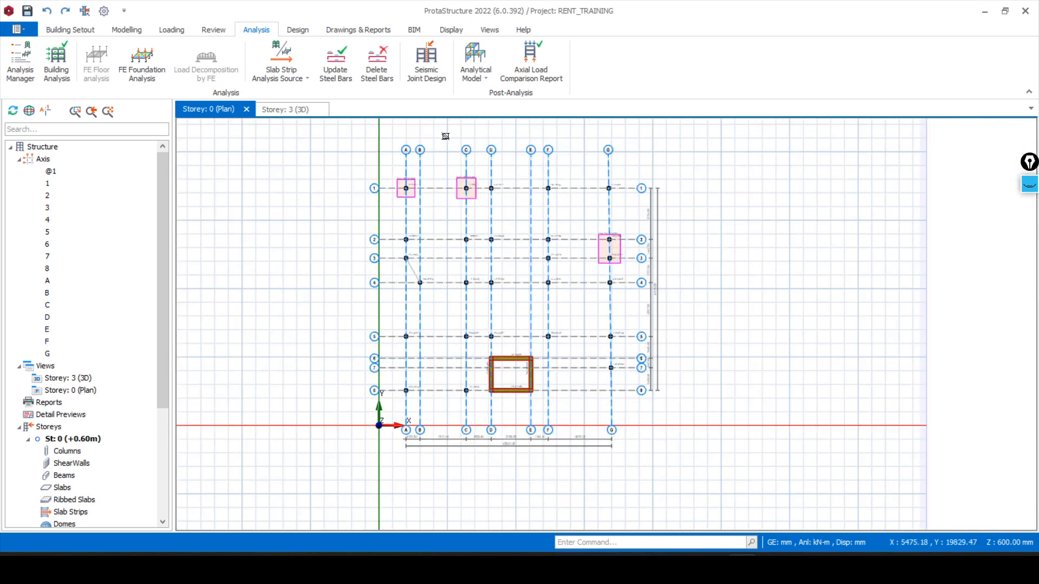
scroll(388, 145, "up", 3)
scroll(286, 148, "down", 3)
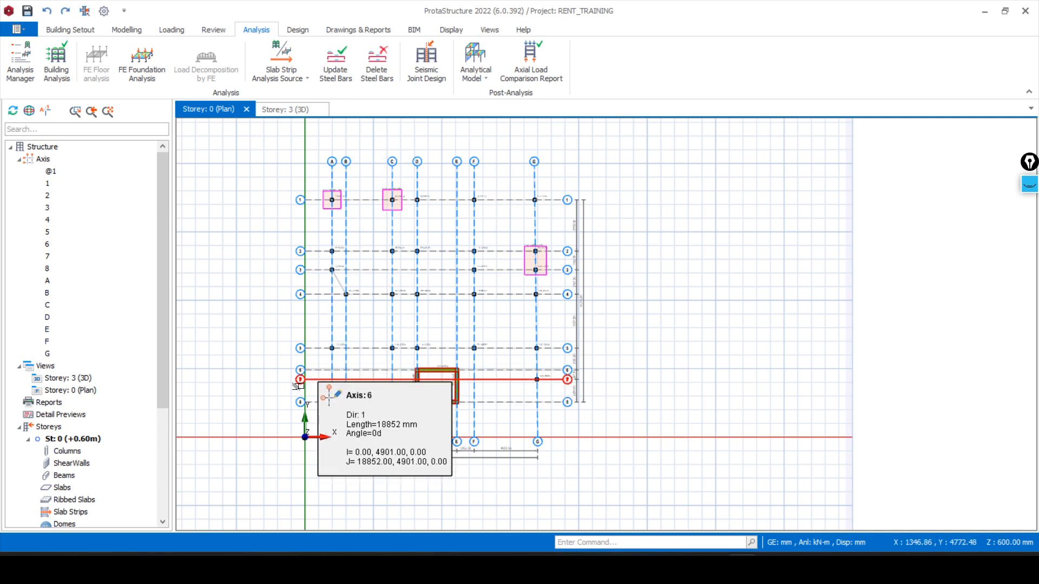
scroll(263, 398, "up", 1)
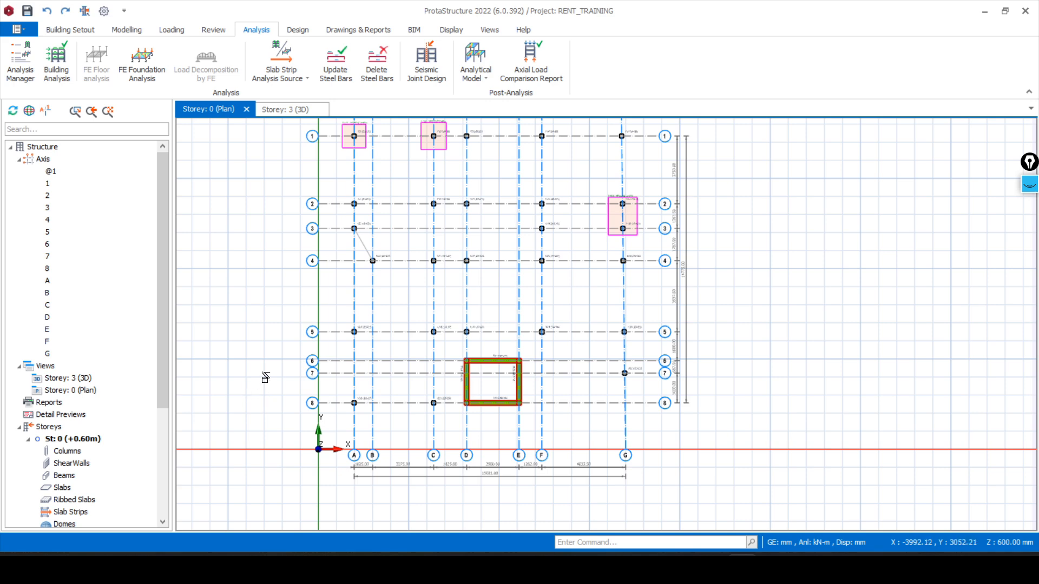
scroll(378, 425, "down", 1)
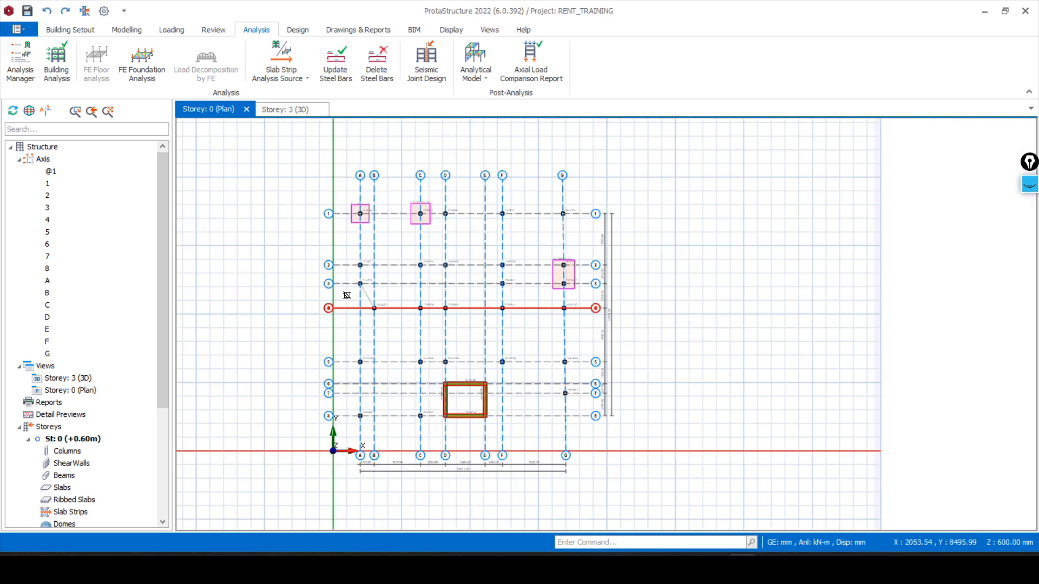
scroll(343, 279, "up", 2)
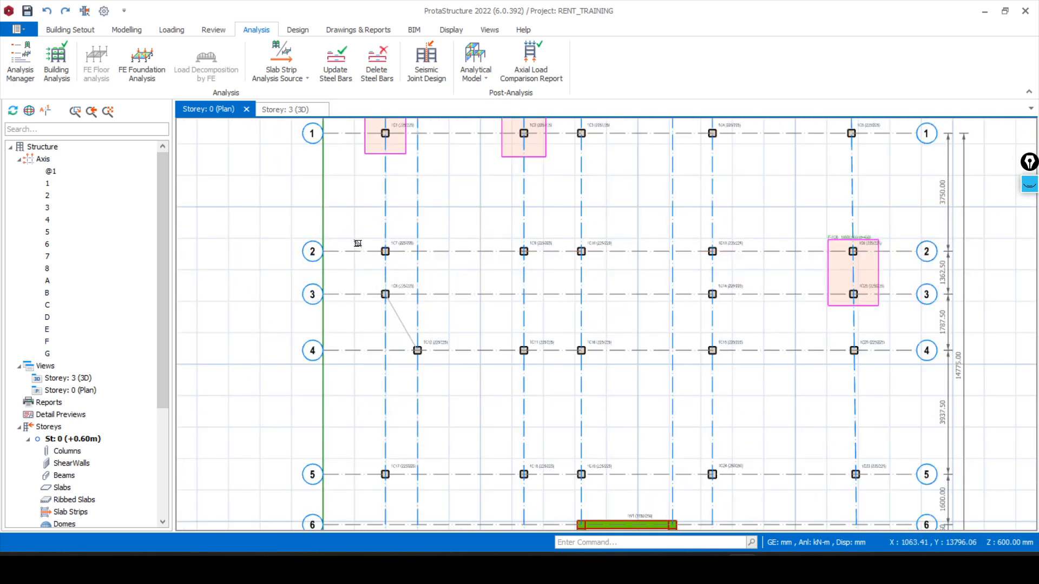
scroll(355, 241, "up", 3)
scroll(354, 249, "down", 2)
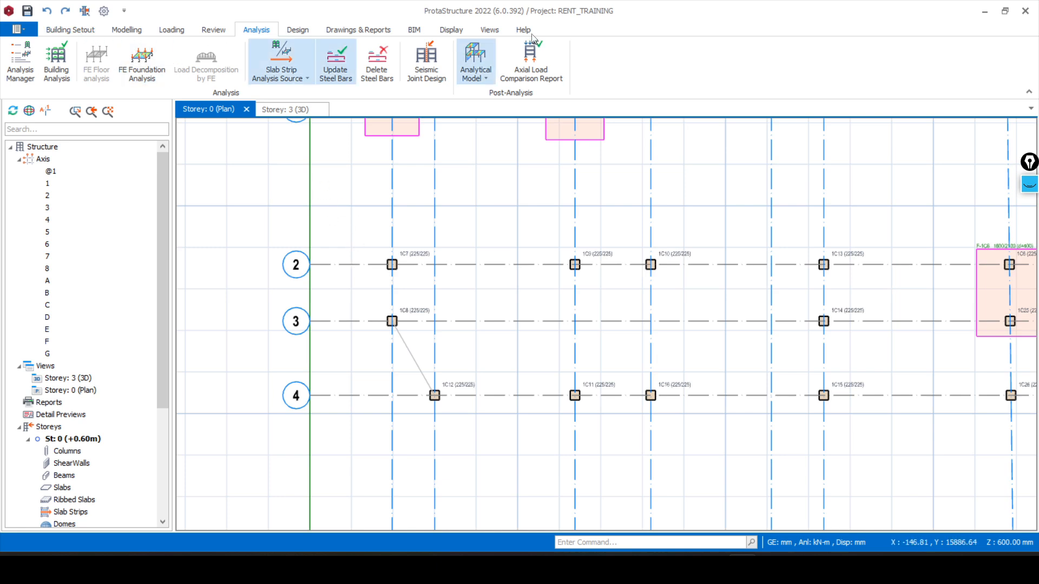
- Enable the axial load display for columns in the plan's Visual Interrogation settings
left_click(451, 31)
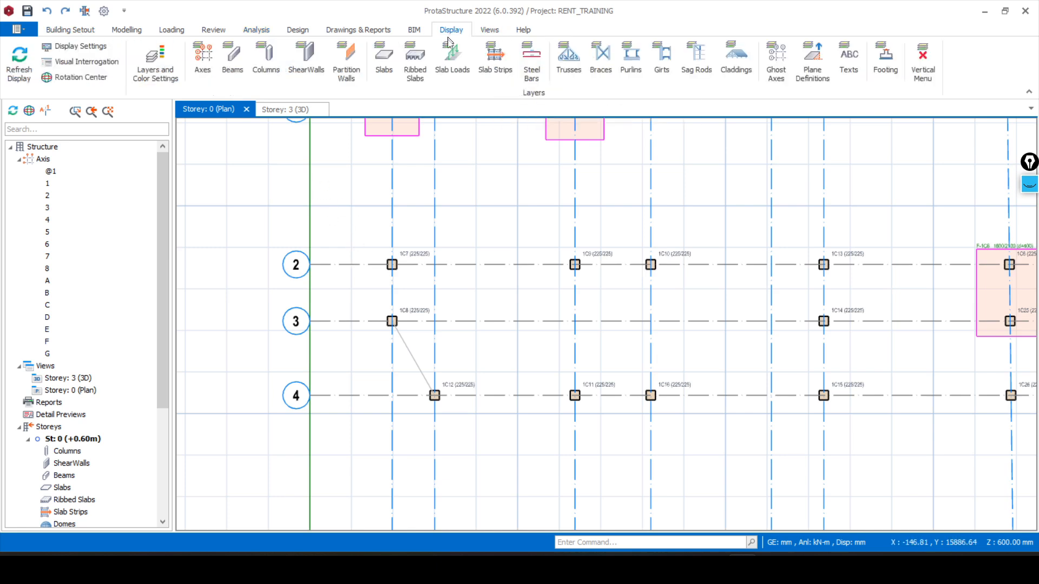
left_click(86, 61)
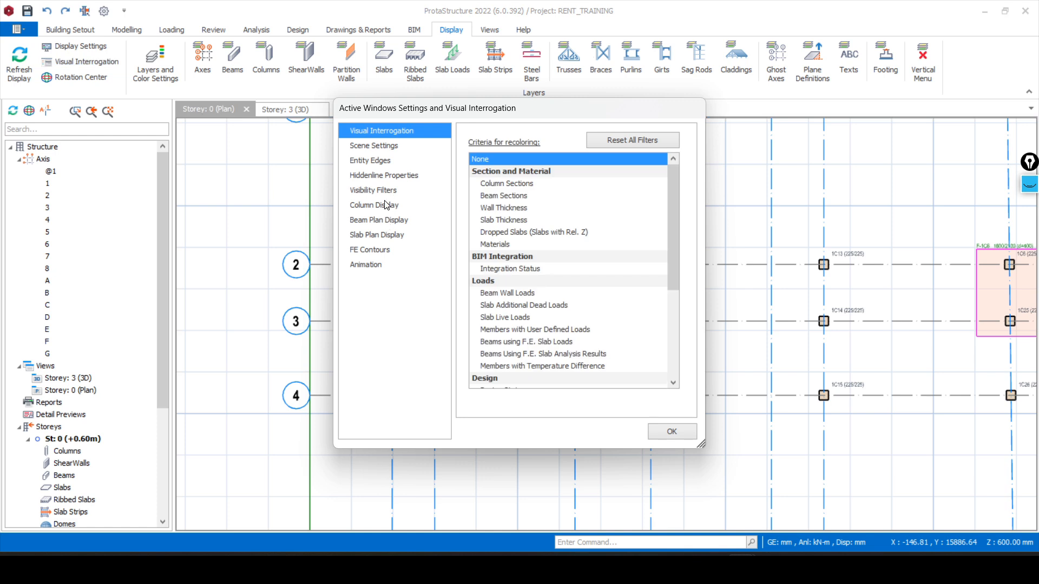
left_click(392, 205)
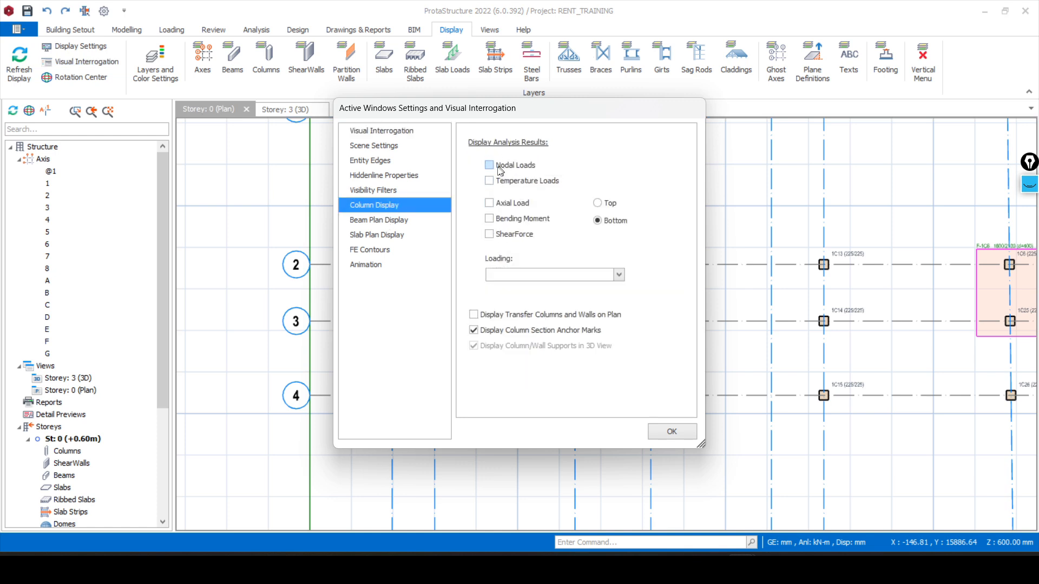
left_click(494, 206)
- Include the G (Dead Loads), Q (Live Loads) and G+Q loadings in the column axial load display
left_click(619, 275)
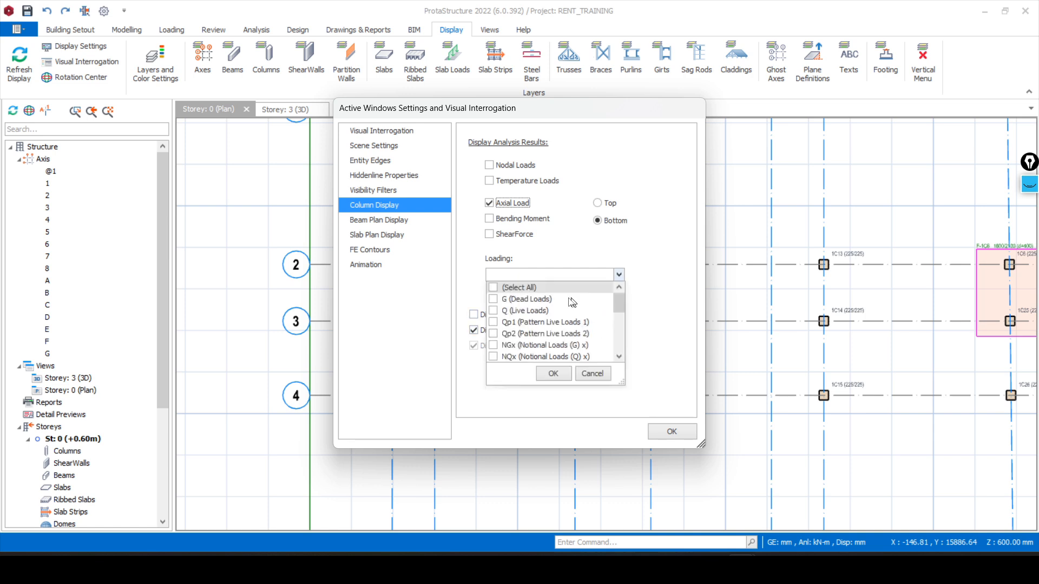
left_click(494, 300)
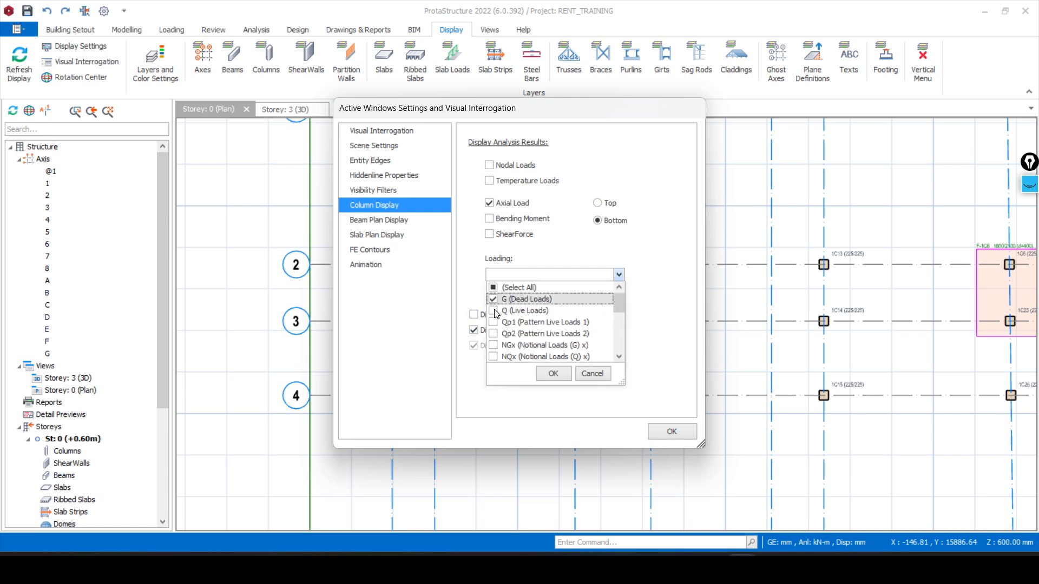
scroll(499, 311, "down", 2)
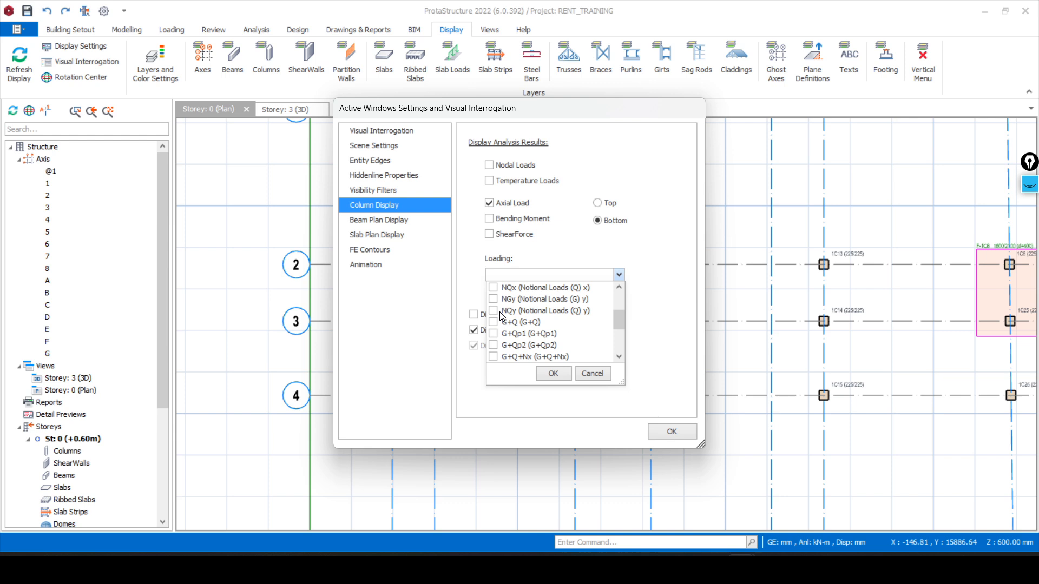
scroll(501, 317, "down", 1)
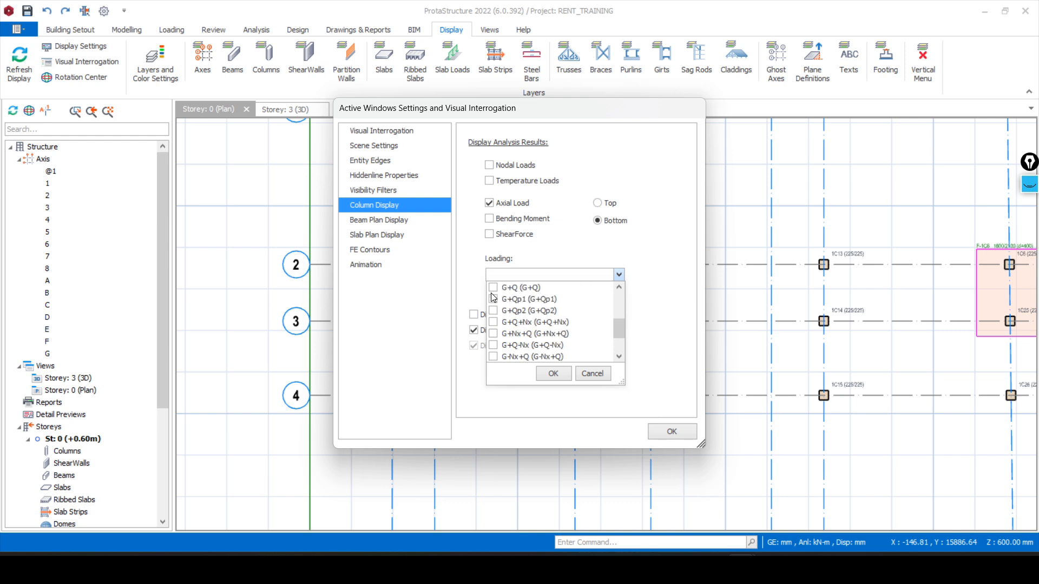
left_click(493, 290)
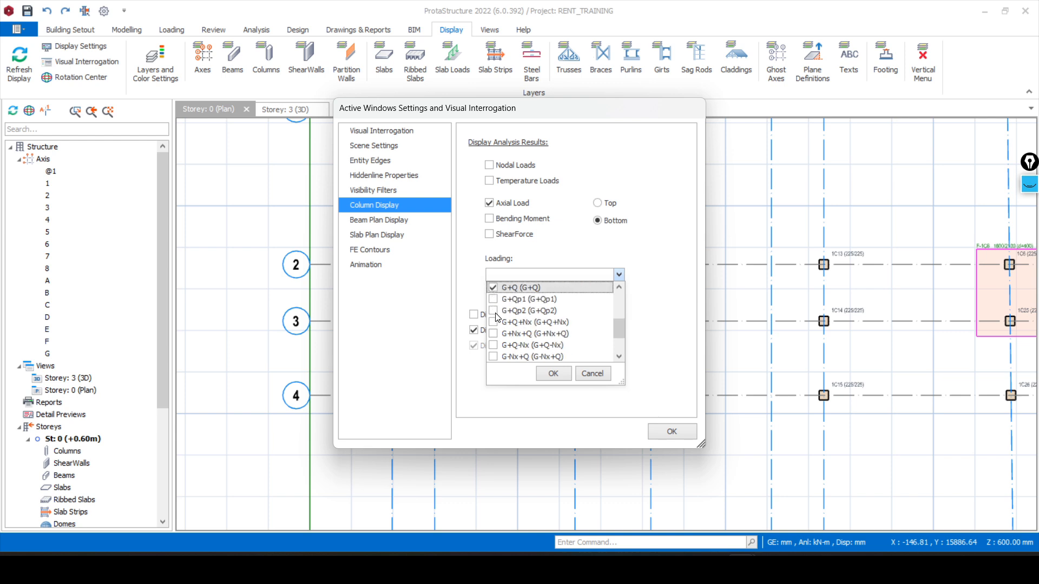
- Add the G+Q+Nx, G+Nx+Q, G+Q-Nx, G-Nx+Q, G+Q+Ny, G+Ny+Q and G+Q-Ny combinations and apply the column display settings
left_click(493, 322)
scroll(497, 324, "down", 1)
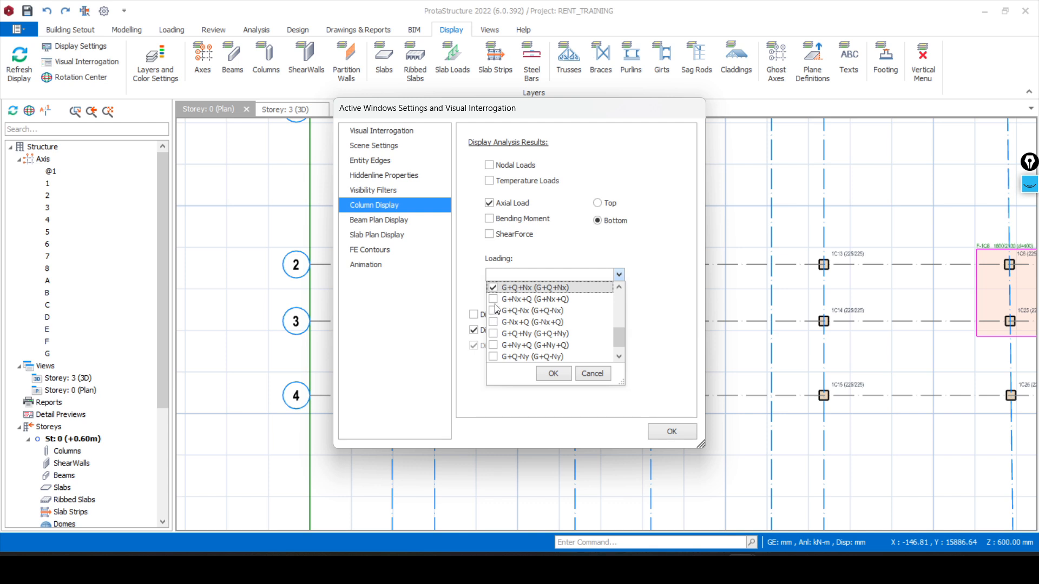
left_click(494, 301)
left_click(493, 311)
left_click(493, 322)
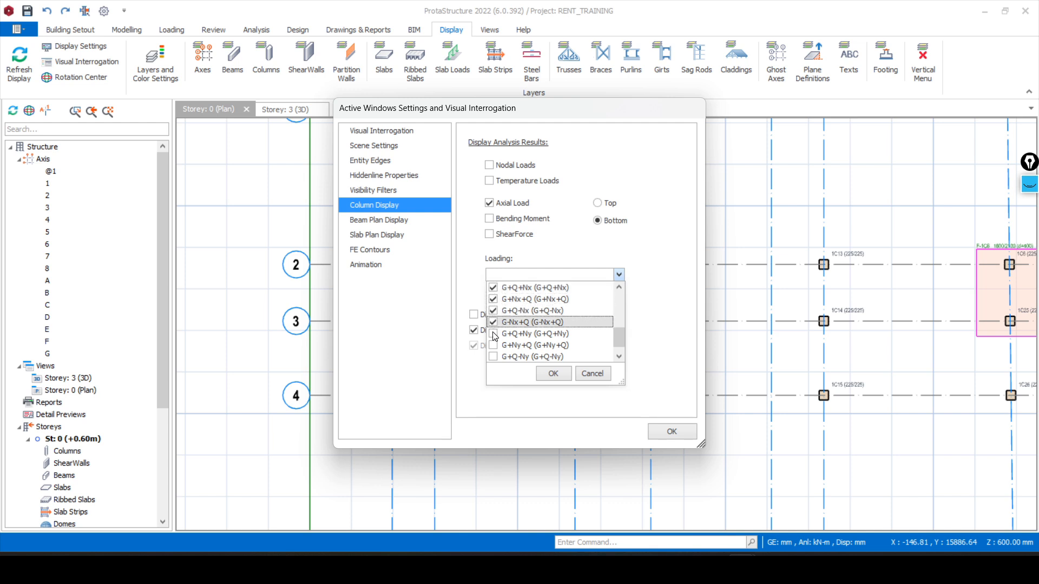
left_click(494, 334)
scroll(494, 337, "down", 1)
left_click(493, 333)
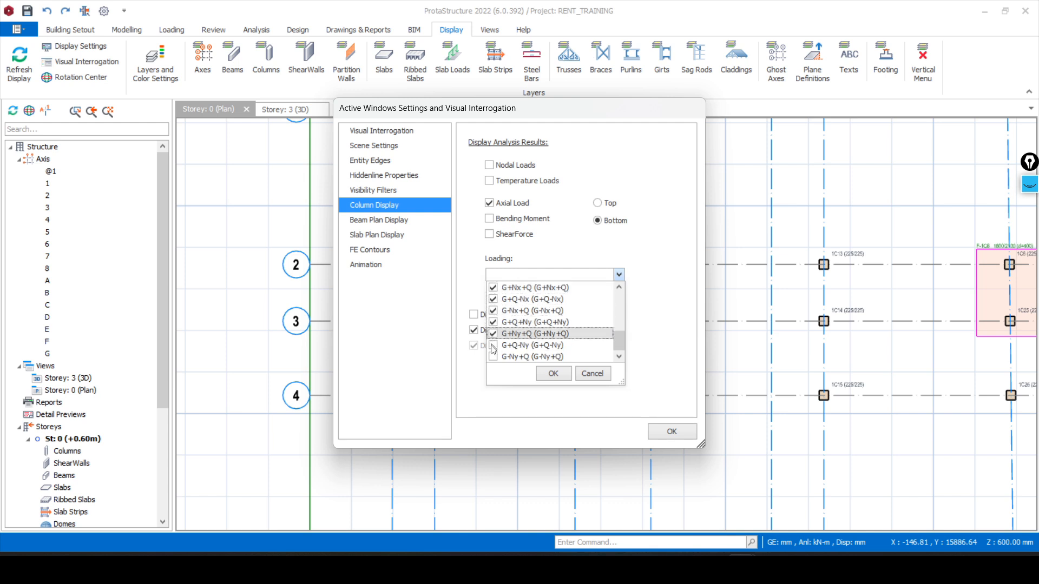
left_click(493, 345)
left_click(551, 374)
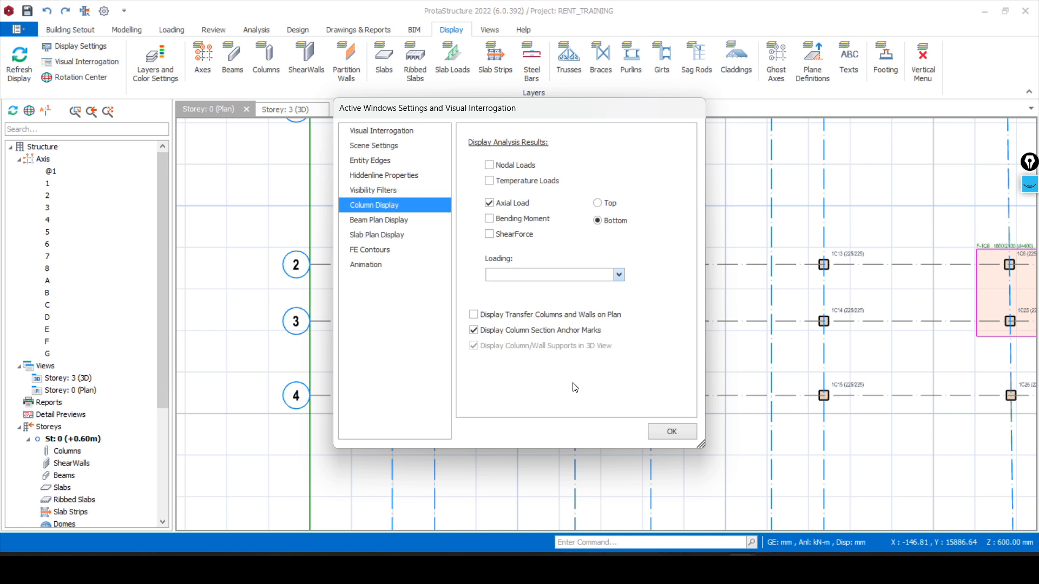
left_click(672, 433)
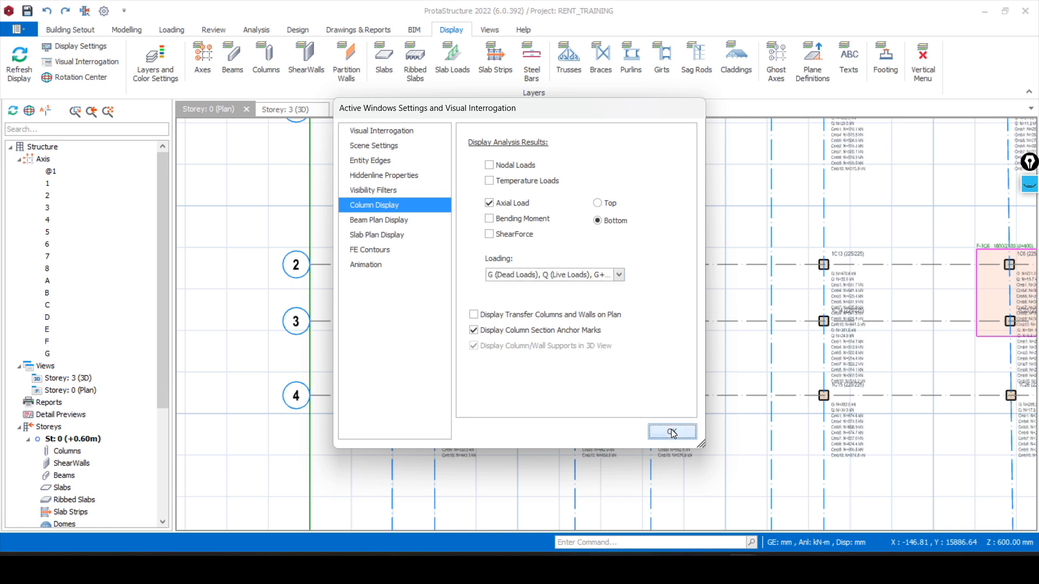
- Read the axial loads per load case and combination beside the axis 1 columns, especially column 1C4
scroll(498, 391, "down", 3)
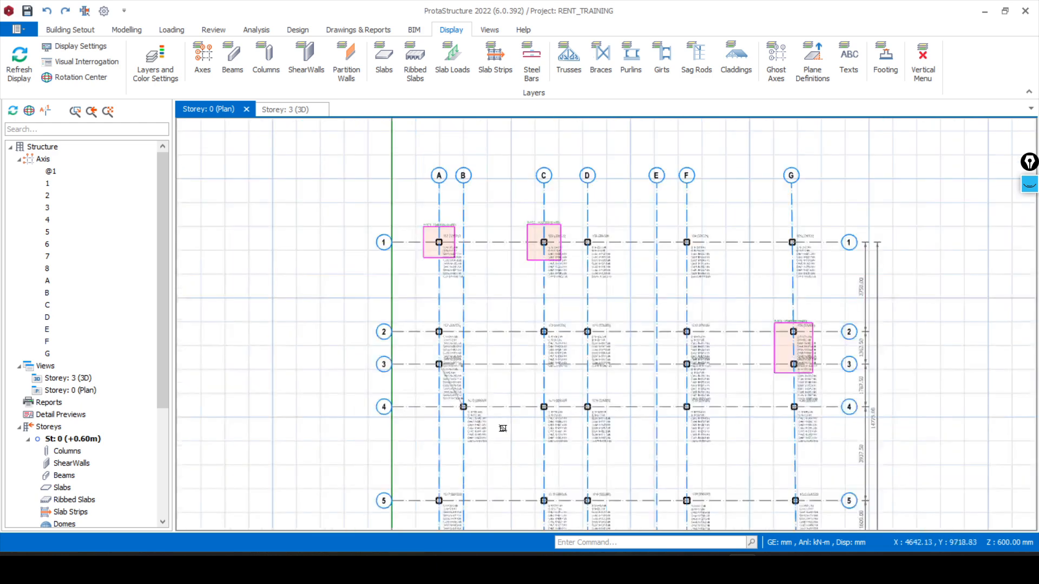
scroll(649, 298, "up", 5)
scroll(636, 282, "up", 5)
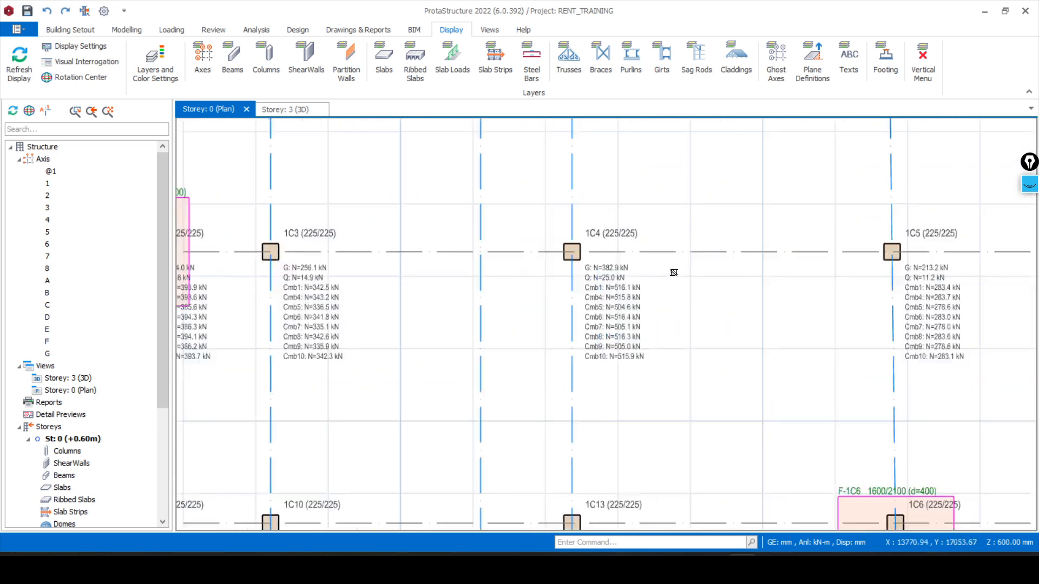
scroll(497, 252, "down", 1)
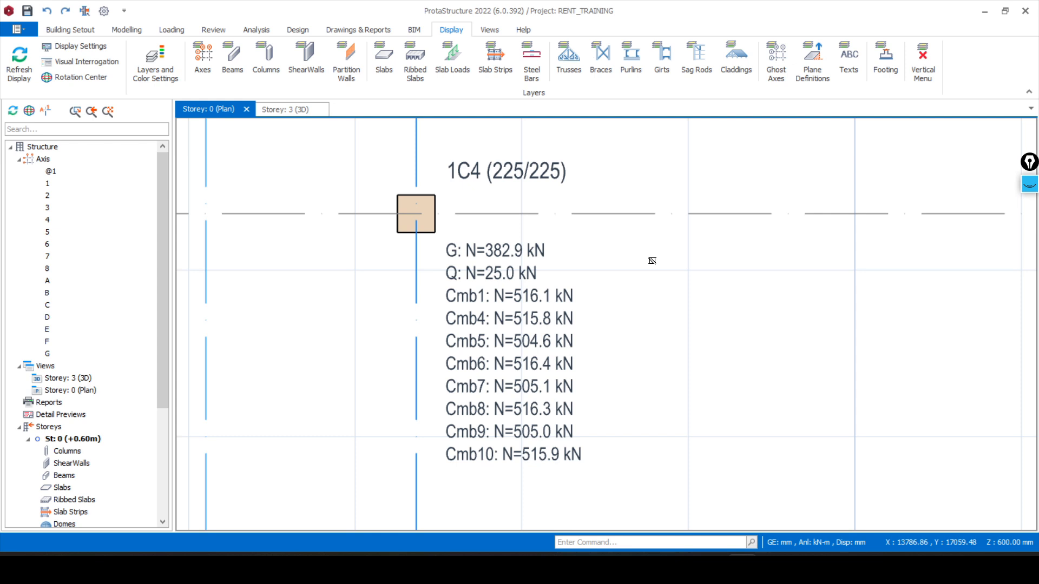
- Inspect the whole building and the remaining footings under its columns in the Storey 3 3D view
left_click(288, 111)
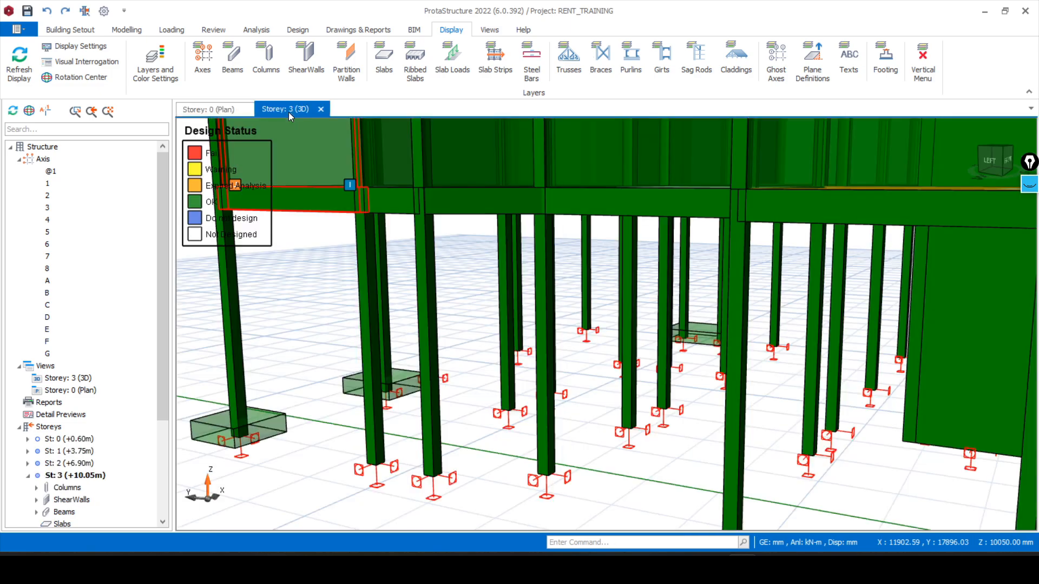
scroll(453, 359, "down", 3)
middle_click_drag(340, 395, 425, 481)
scroll(513, 404, "down", 4)
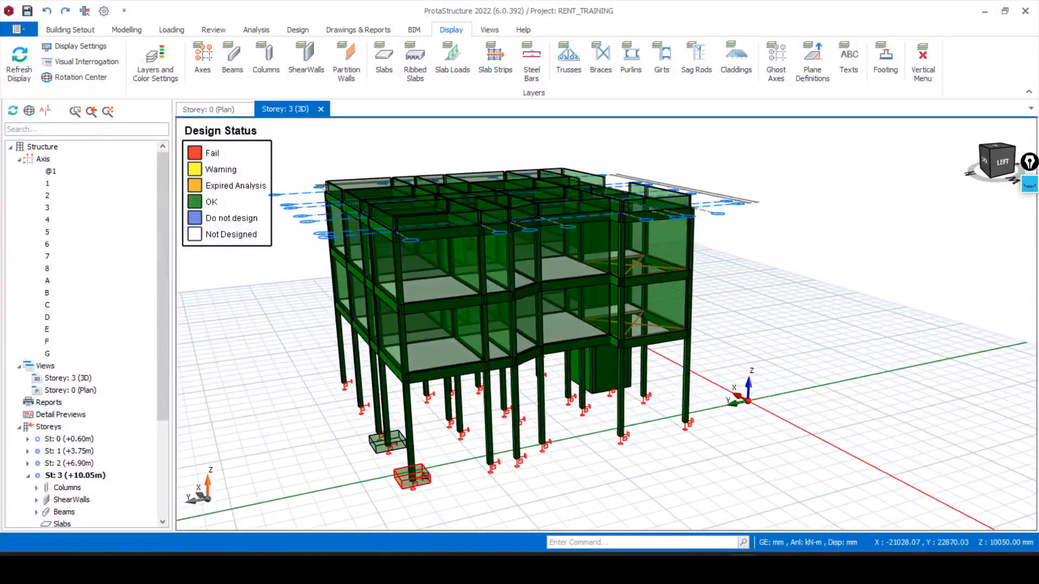
scroll(414, 485, "up", 2)
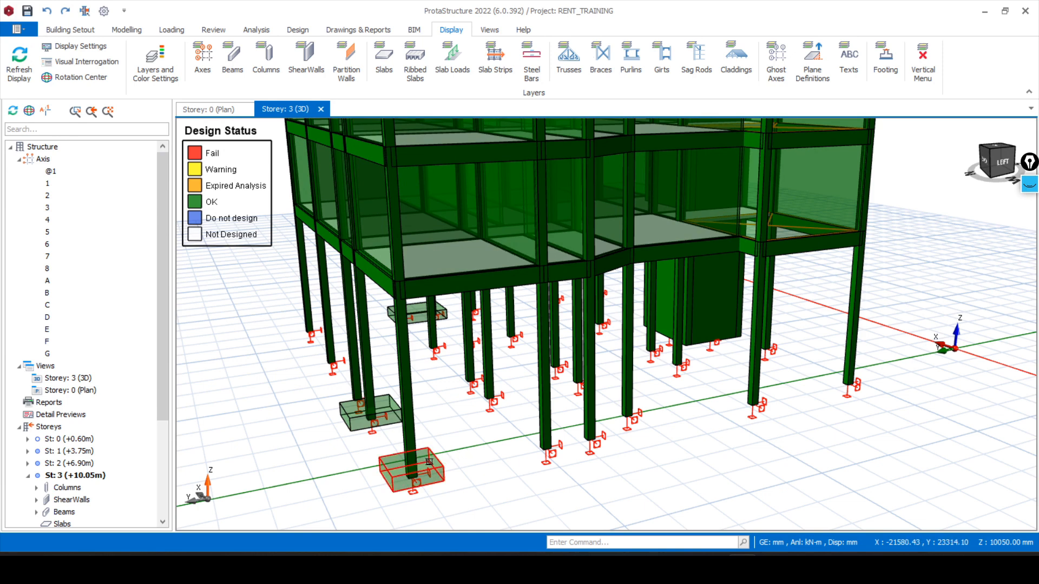
- Examine the building's front side, shear walls and column supports in the Storey 3 3D view
mouse_move(431, 460)
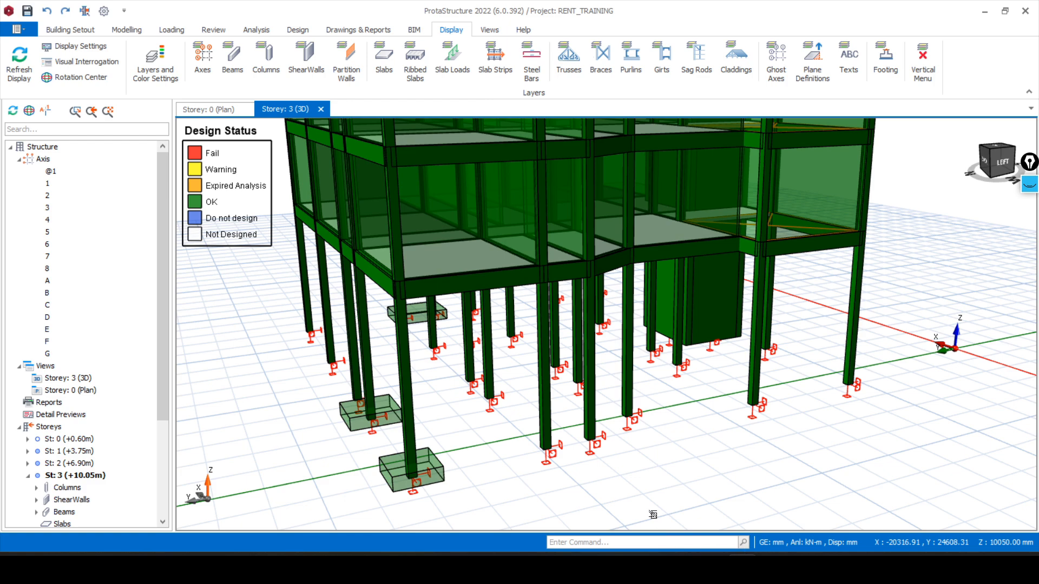
scroll(628, 456, "down", 3)
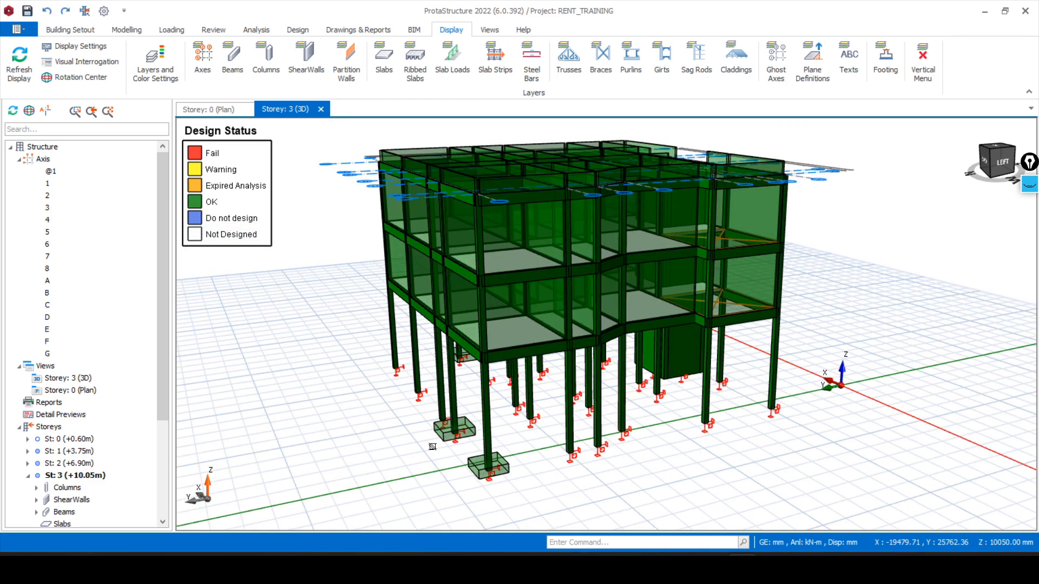
mouse_move(778, 302)
middle_mouse_down()
mouse_move(803, 312)
mouse_move(632, 319)
mouse_move(652, 325)
middle_mouse_up()
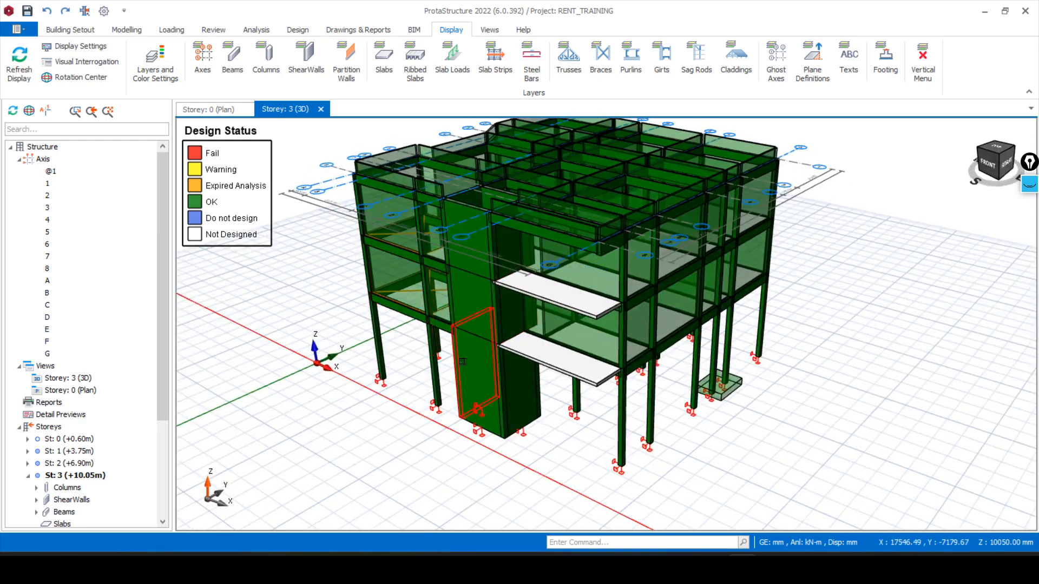
scroll(462, 361, "down", 2)
mouse_move(368, 379)
middle_mouse_down()
mouse_move(473, 356)
mouse_move(378, 366)
mouse_move(381, 377)
middle_mouse_up()
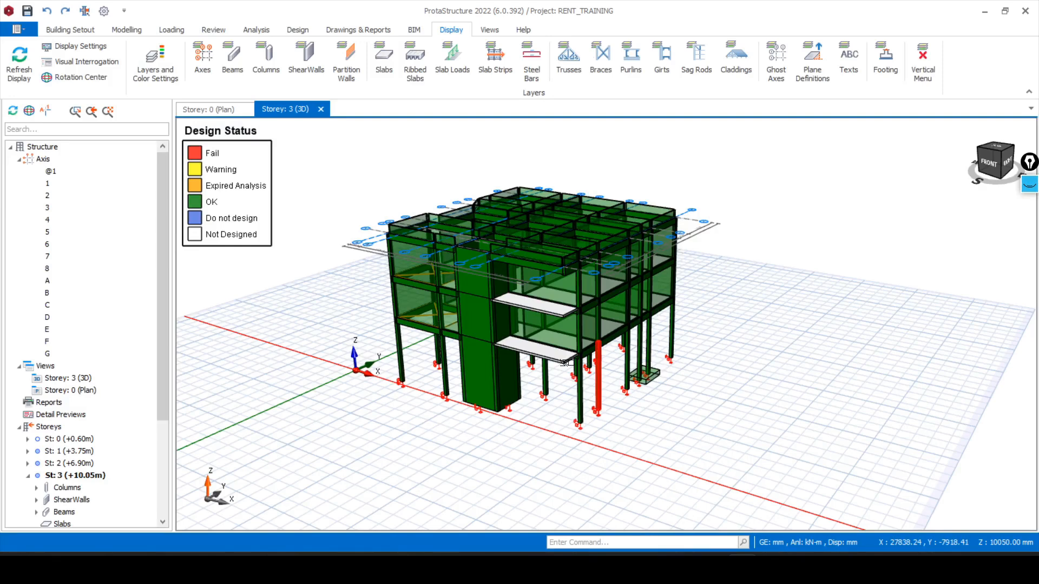
scroll(425, 341, "up", 5)
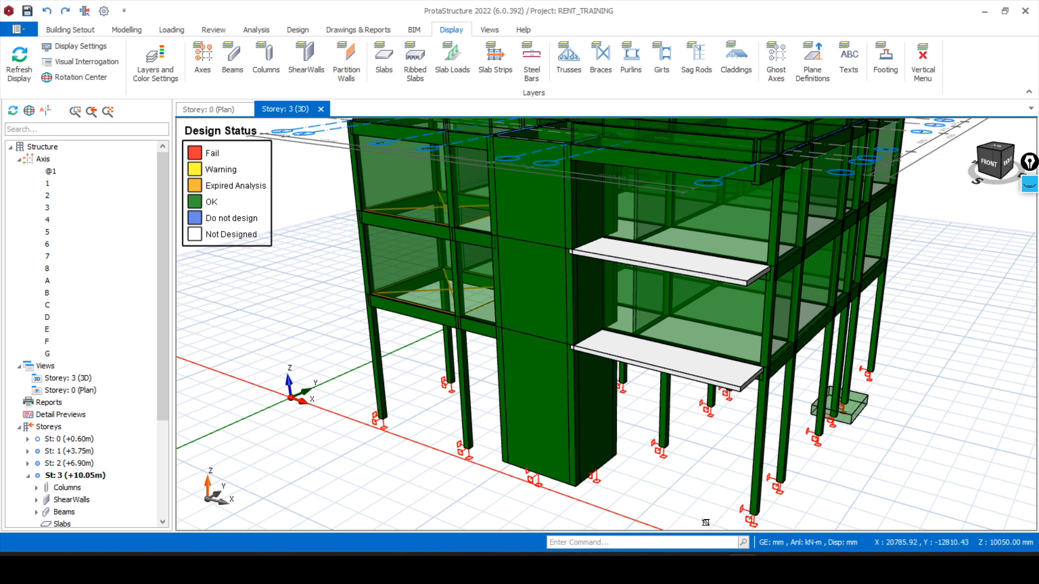
- Switch to detail.dwg in AutoCAD and view the first, second and third floor slab, beam and column layout
left_click(772, 568)
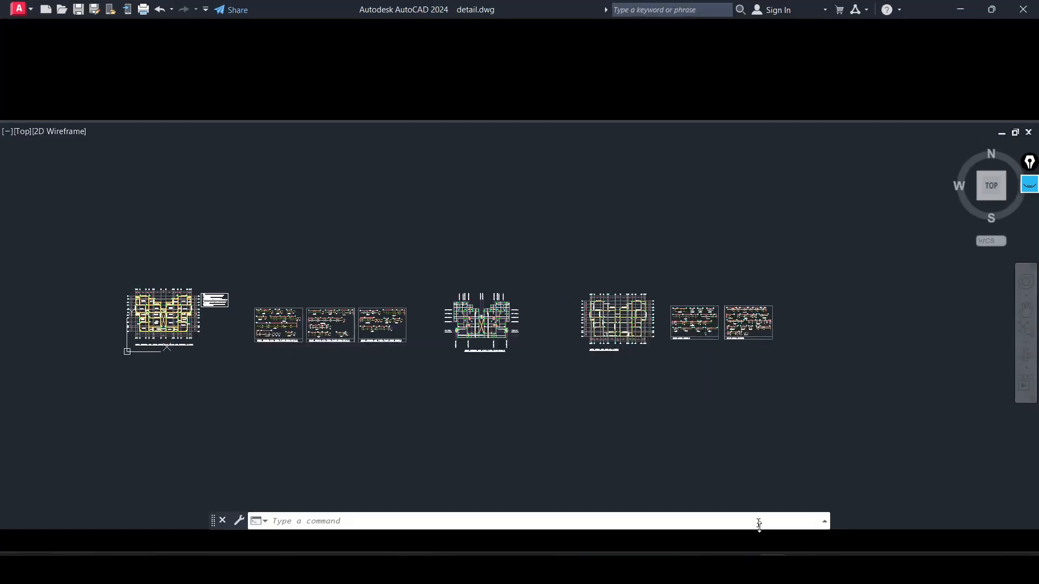
scroll(139, 313, "up", 8)
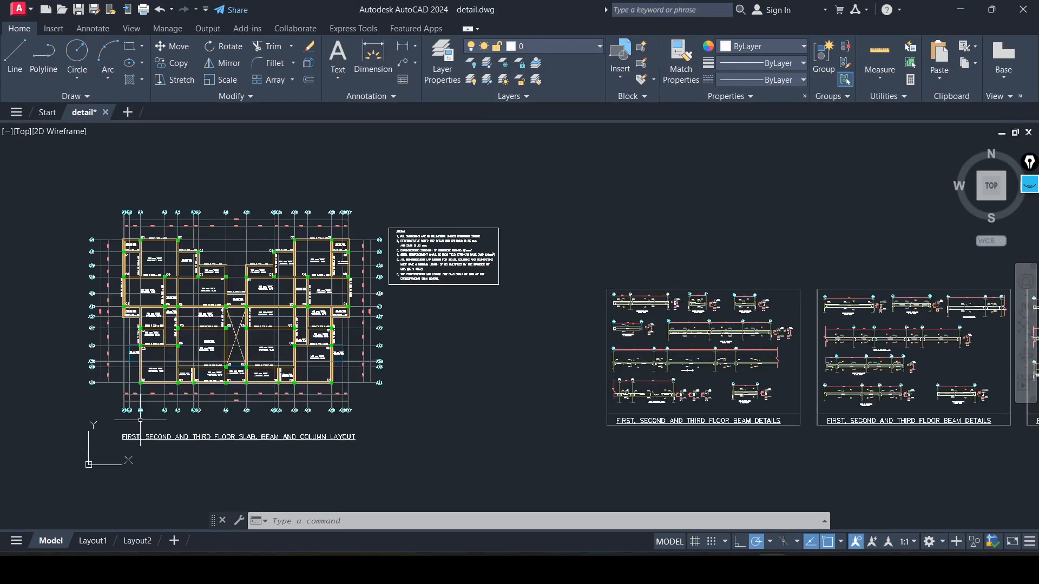
scroll(209, 409, "up", 3)
scroll(209, 408, "down", 2)
scroll(209, 411, "down", 4)
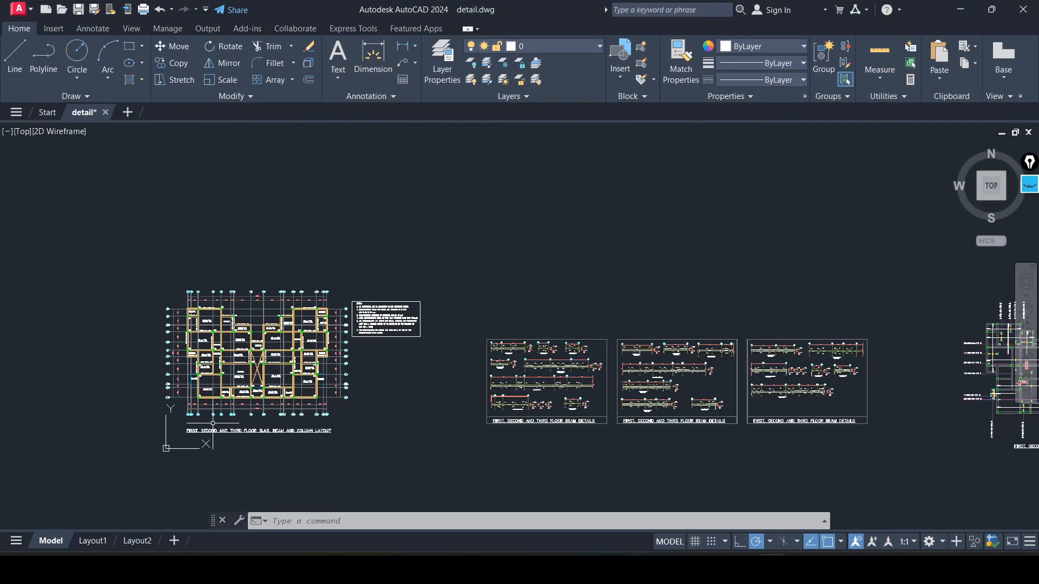
scroll(177, 385, "up", 6)
scroll(177, 385, "down", 4)
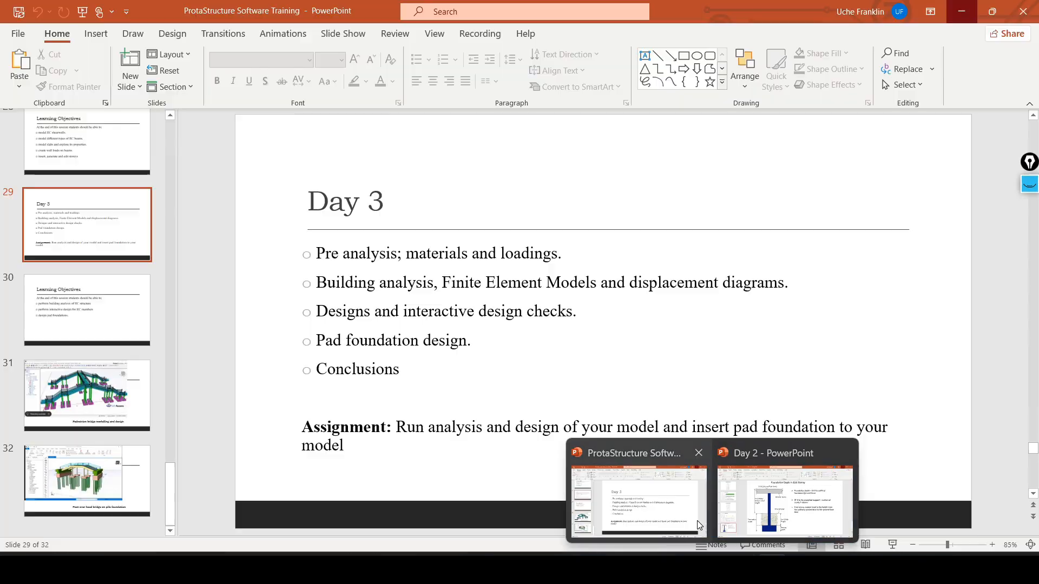
- Switch to the ProtaStructure Software Training presentation in PowerPoint and show slide 14 on the 3 storey building on raft foundation
left_click(696, 520)
scroll(65, 306, "up", 10)
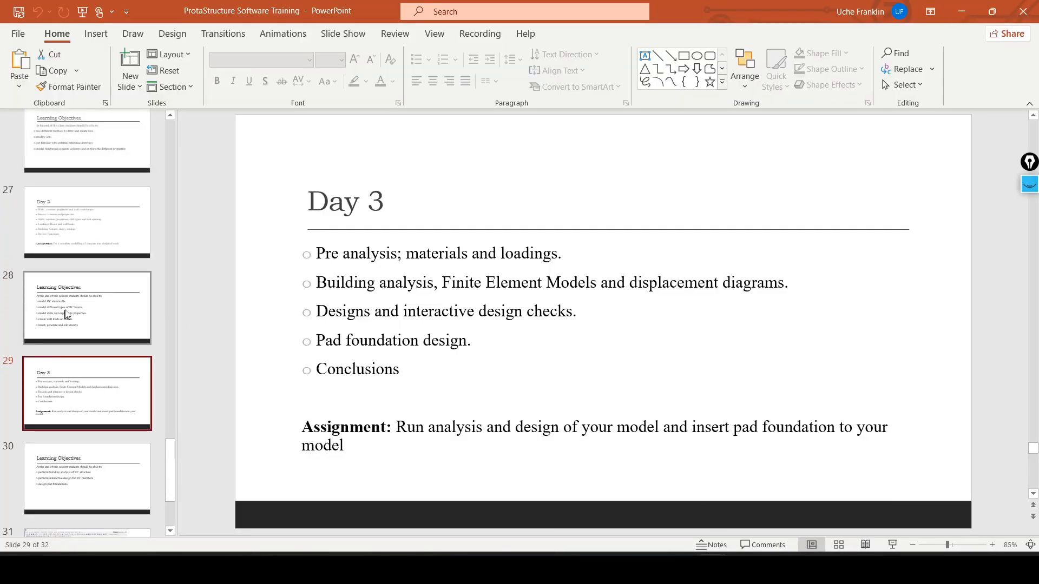
scroll(64, 307, "up", 8)
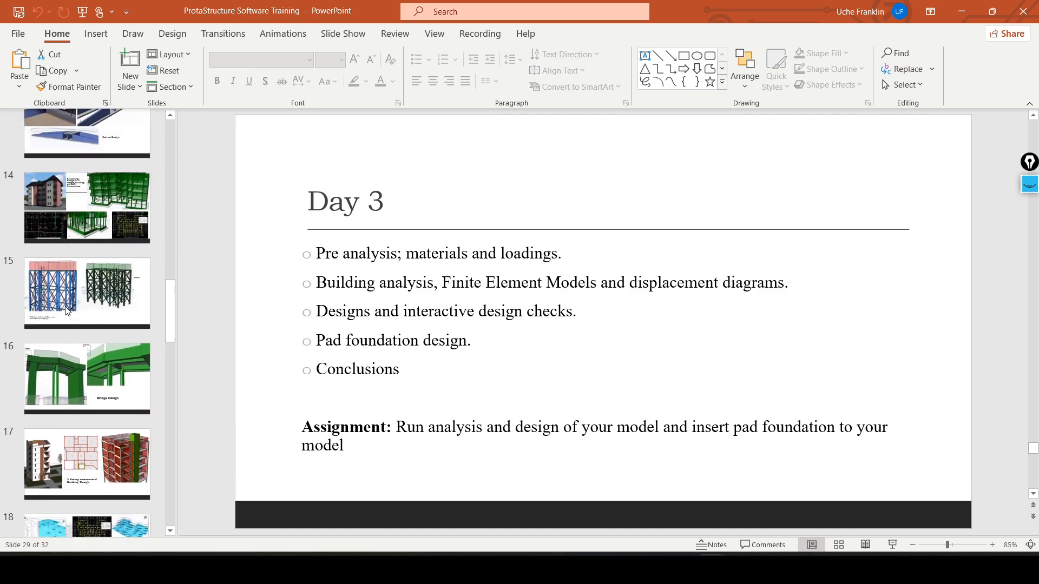
scroll(65, 306, "up", 2)
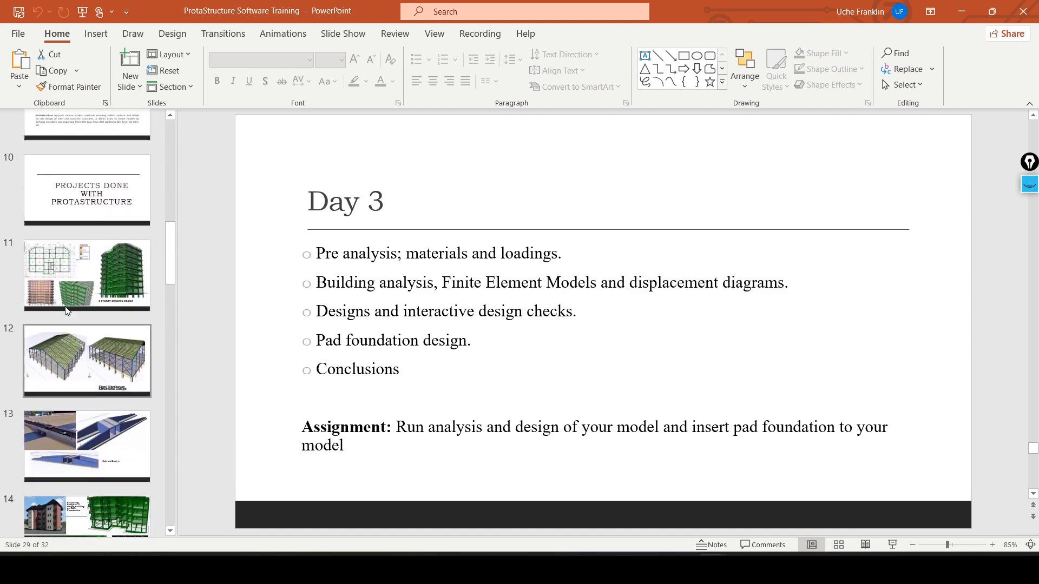
scroll(65, 308, "down", 2)
left_click(81, 416)
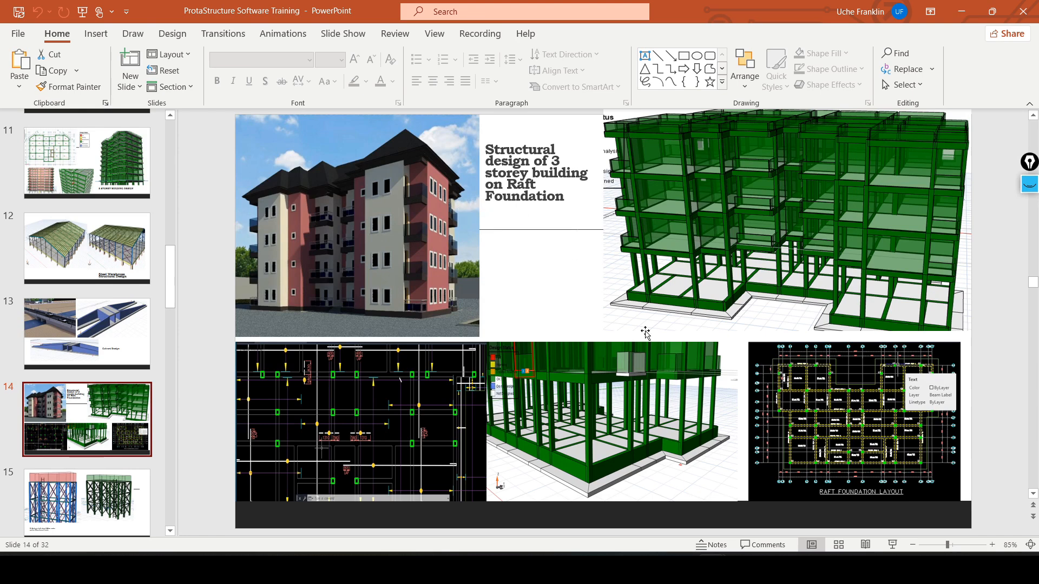
- Return to detail.dwg in AutoCAD and examine the floor layout's title, beam sizes, slab thicknesses, column labels and general notes
mouse_move(742, 566)
left_click(731, 510)
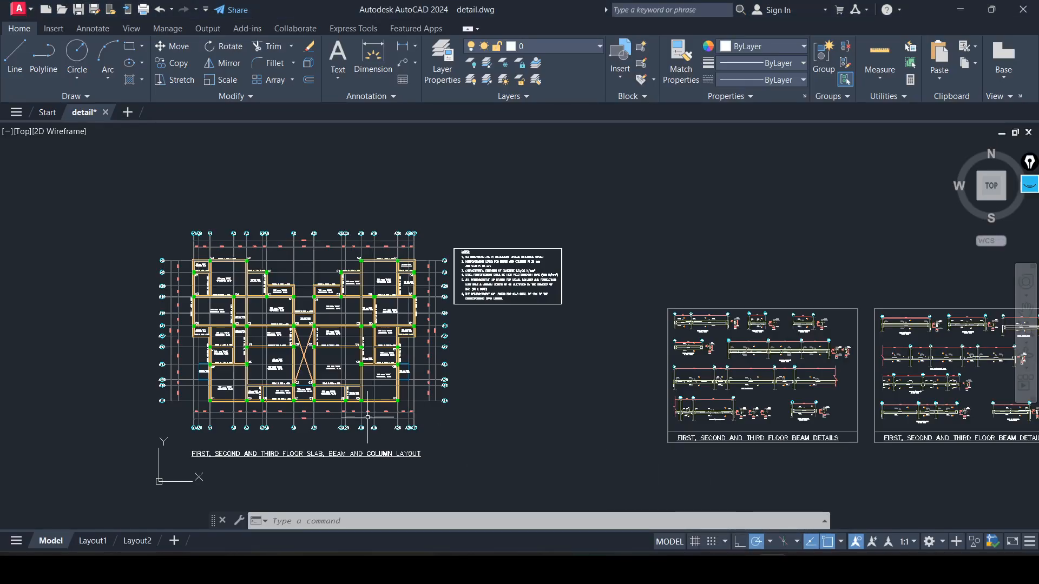
scroll(191, 456, "up", 6)
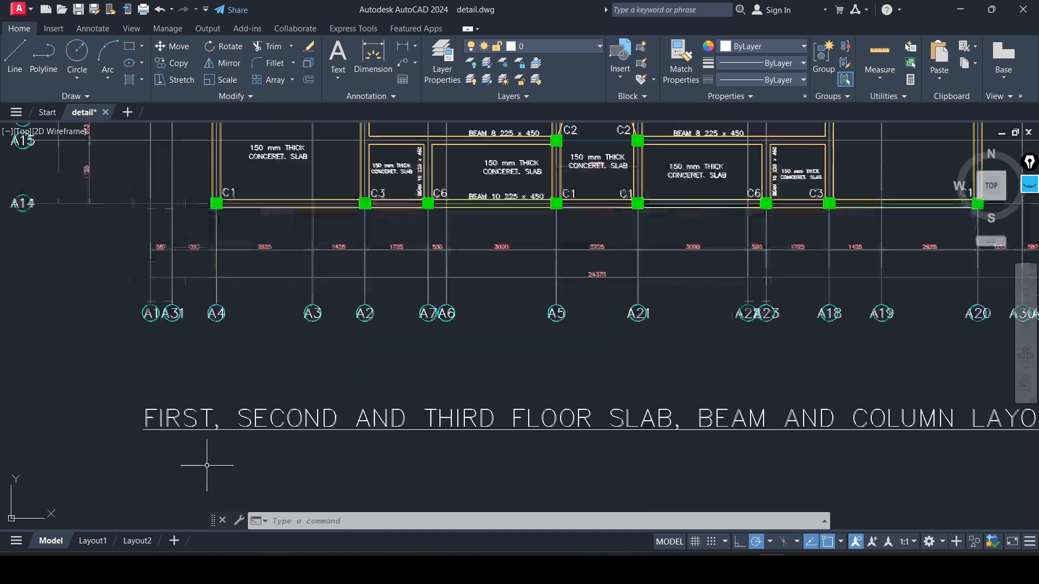
scroll(216, 428, "up", 4)
scroll(204, 429, "down", 8)
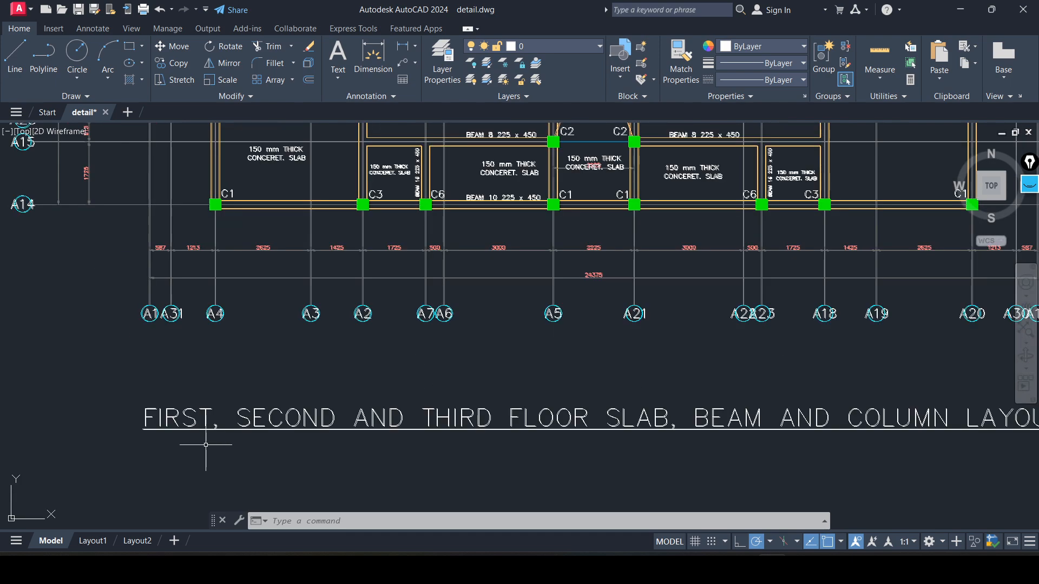
scroll(348, 452, "up", 5)
scroll(469, 445, "down", 7)
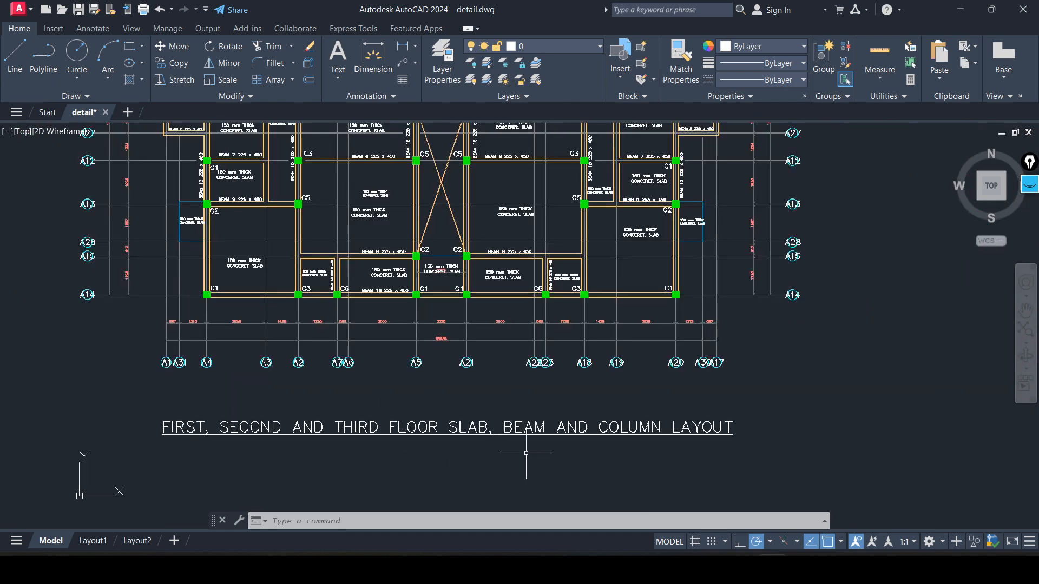
scroll(460, 311, "up", 3)
scroll(423, 288, "up", 6)
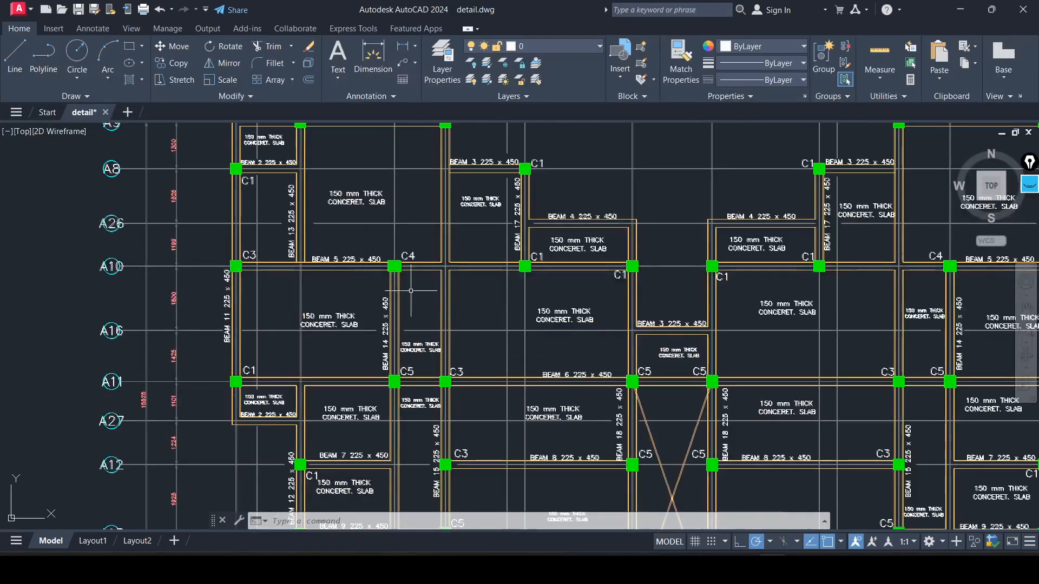
scroll(379, 281, "down", 10)
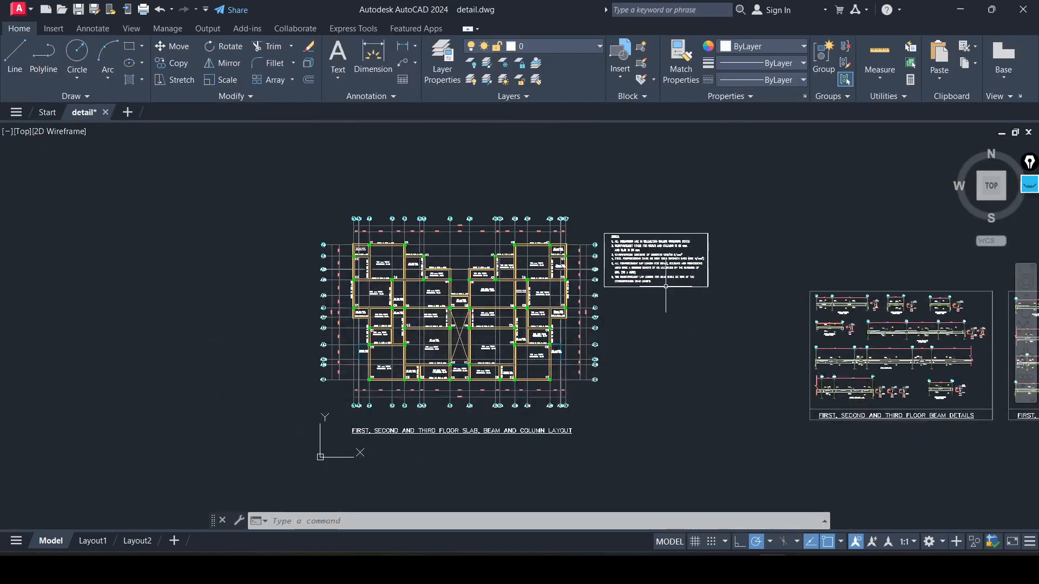
scroll(538, 295, "up", 8)
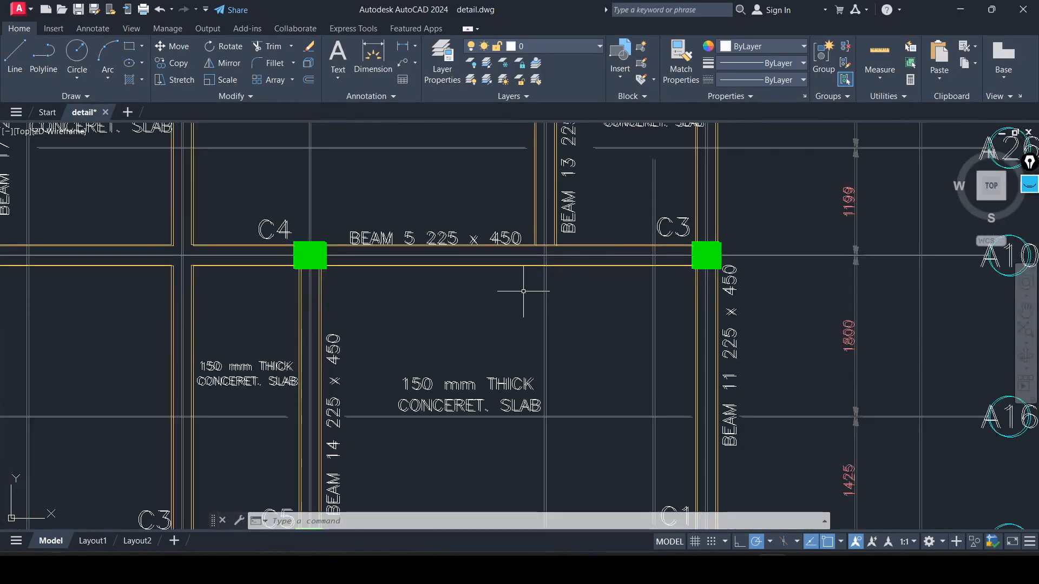
scroll(533, 290, "down", 9)
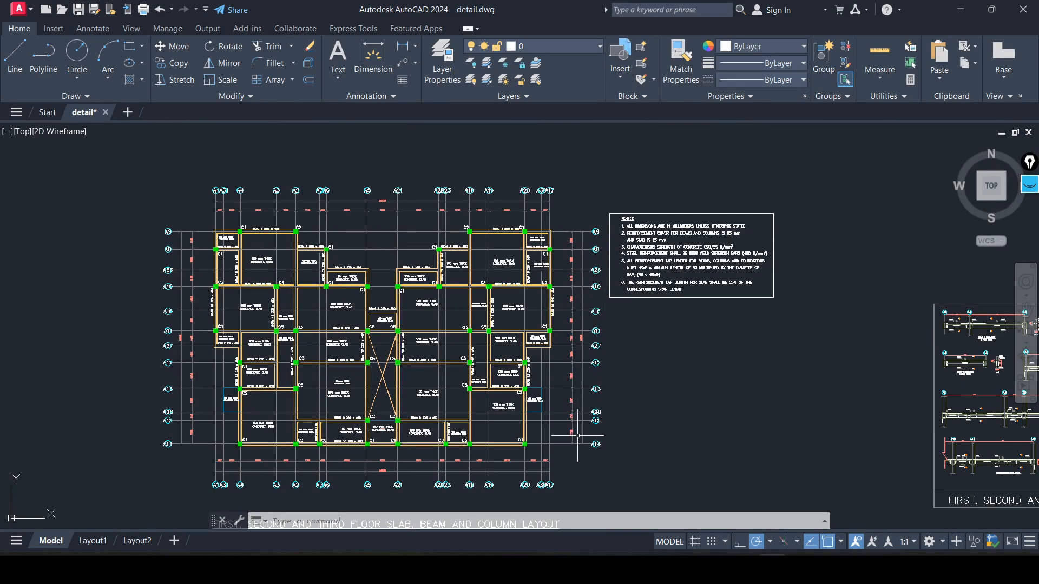
scroll(536, 454, "up", 8)
scroll(479, 422, "down", 8)
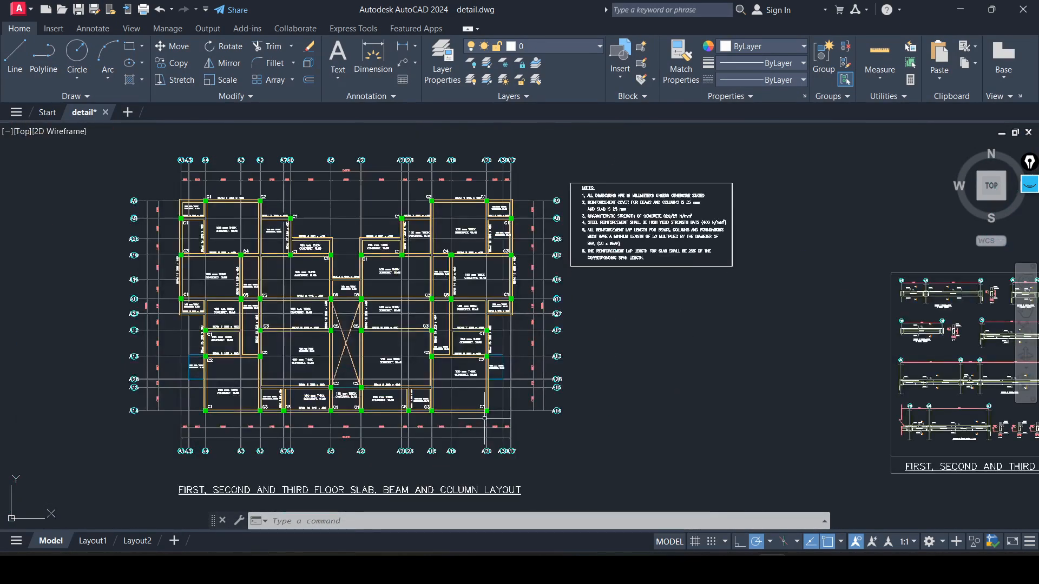
scroll(312, 292, "down", 4)
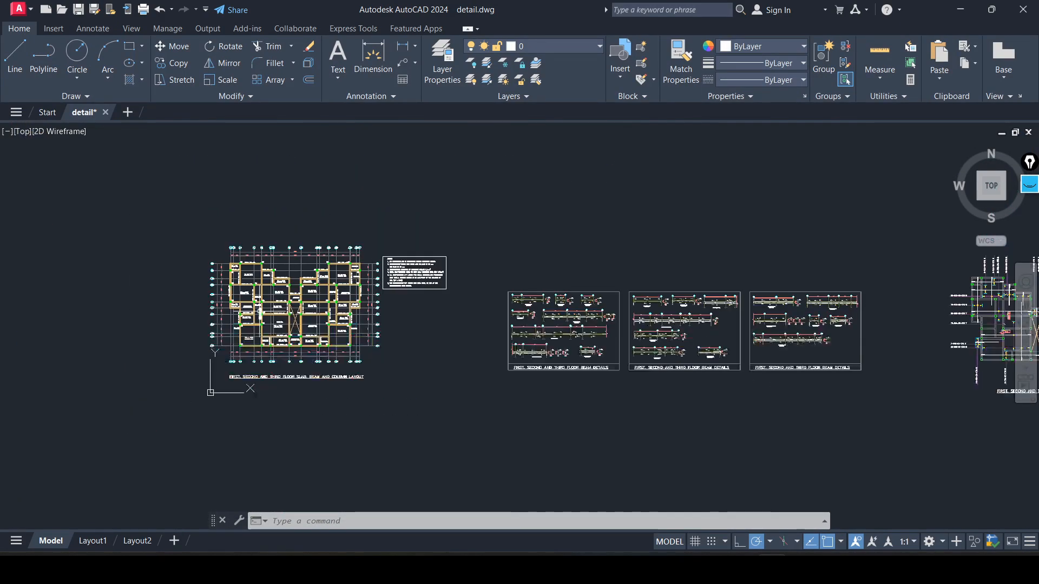
scroll(344, 278, "up", 6)
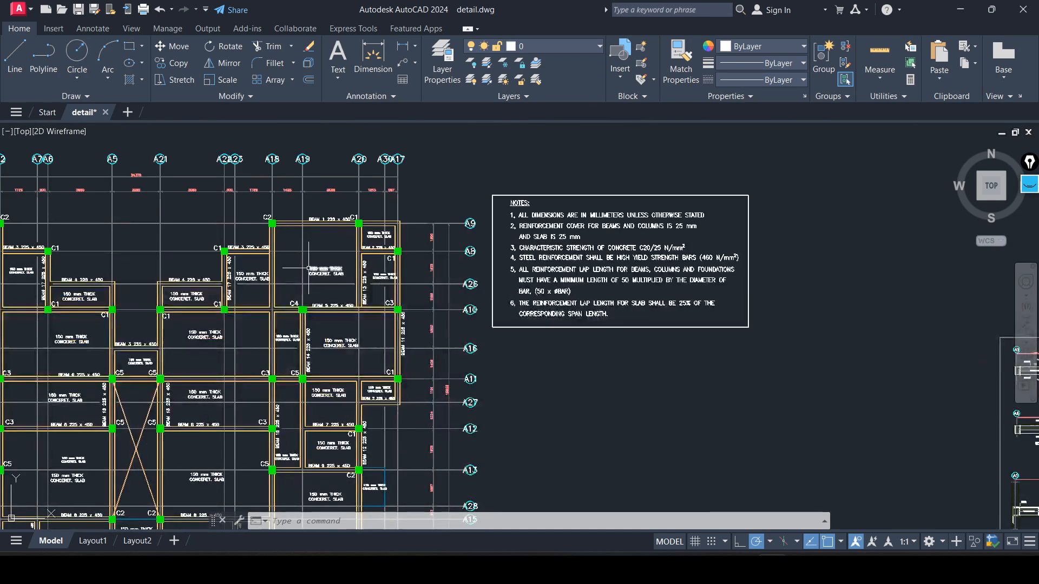
scroll(335, 279, "down", 6)
- Examine the first, second and third floor beam details sheets, including the beam elevations, cross-sections and sheet titles
scroll(555, 364, "up", 4)
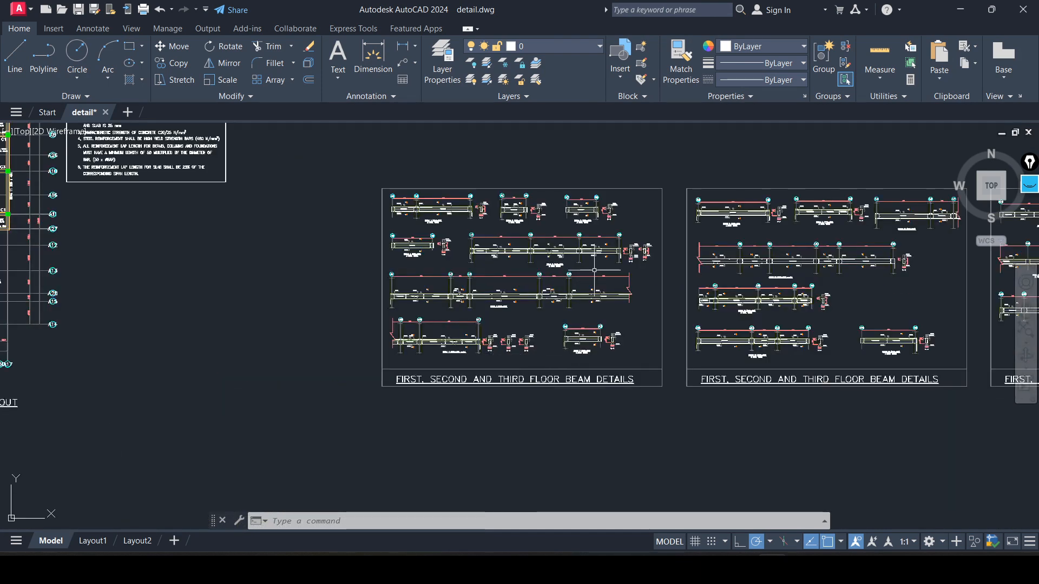
scroll(650, 206, "up", 2)
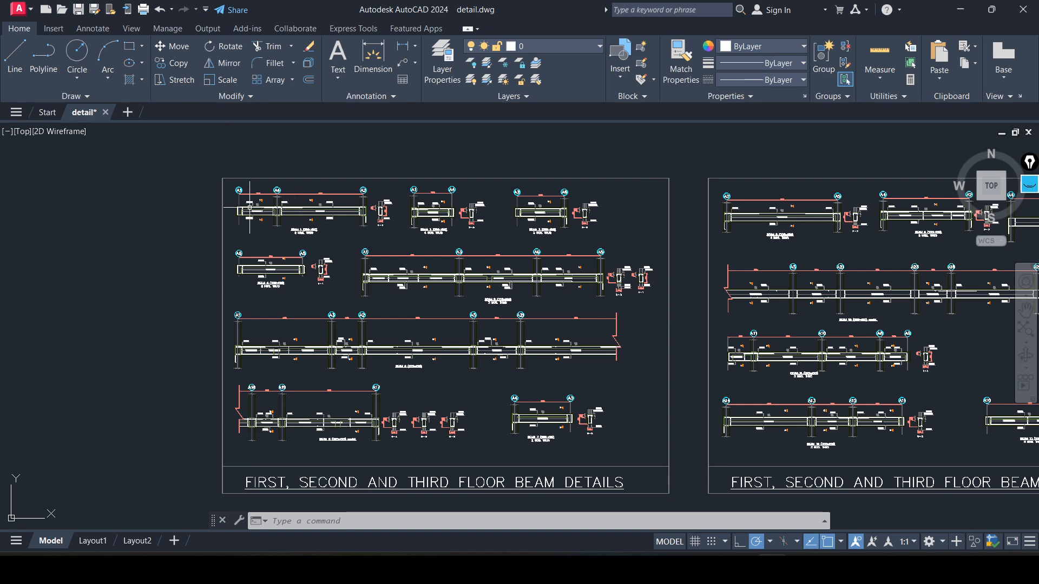
scroll(237, 228, "down", 2)
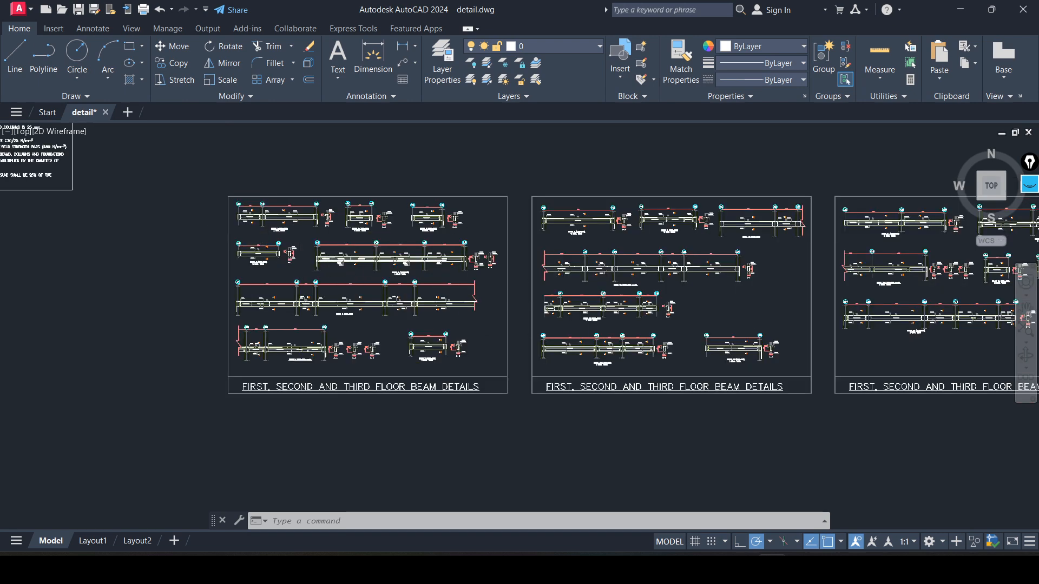
scroll(536, 312, "down", 4)
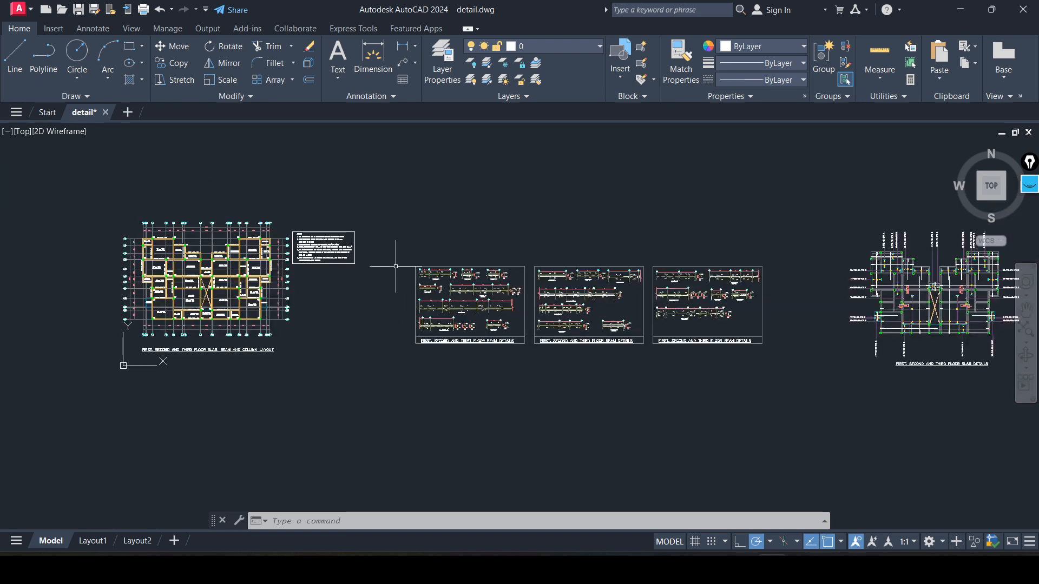
scroll(403, 331, "up", 5)
scroll(390, 327, "down", 5)
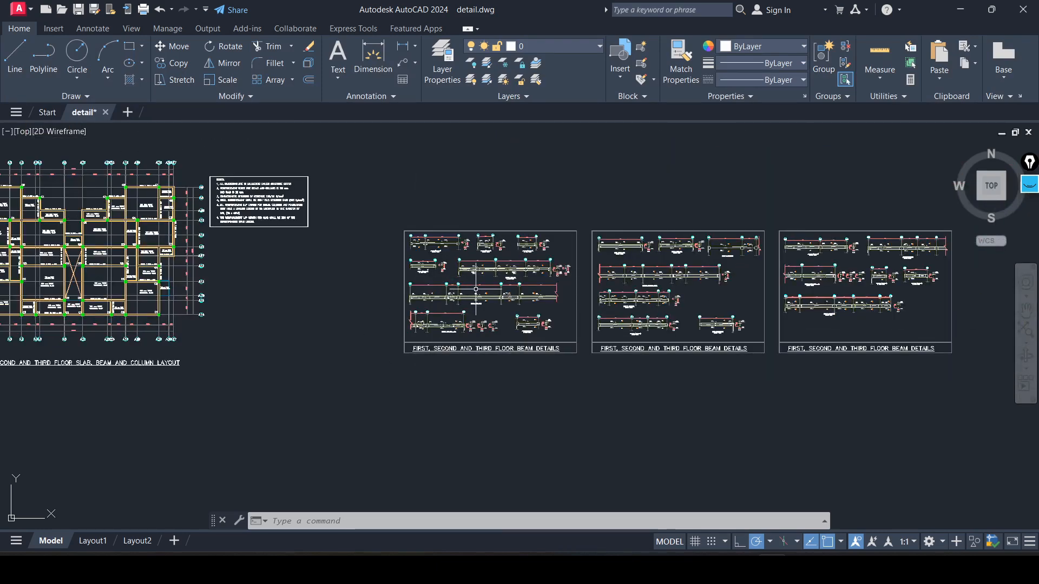
scroll(456, 349, "up", 5)
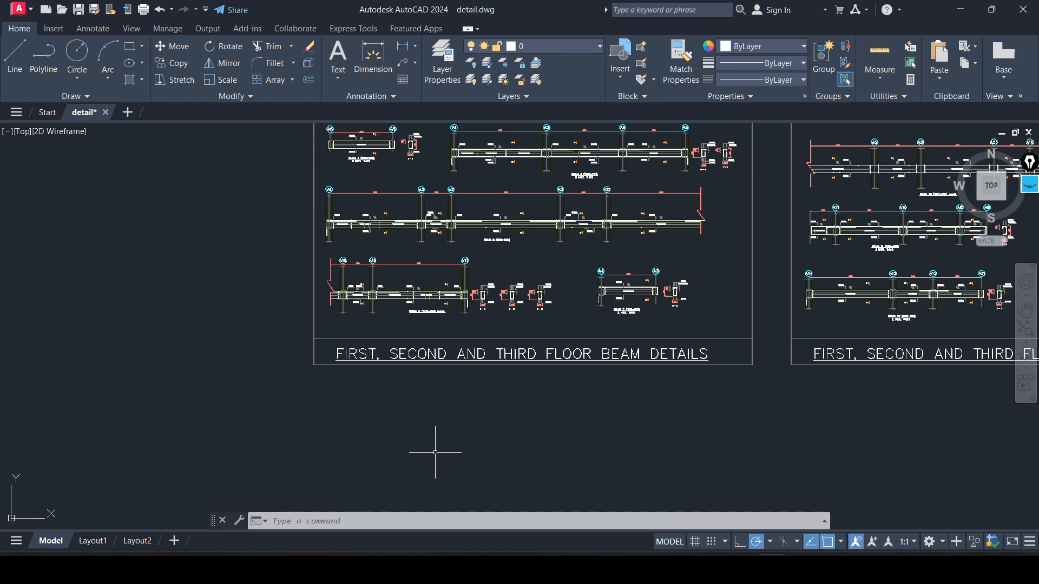
scroll(432, 454, "down", 2)
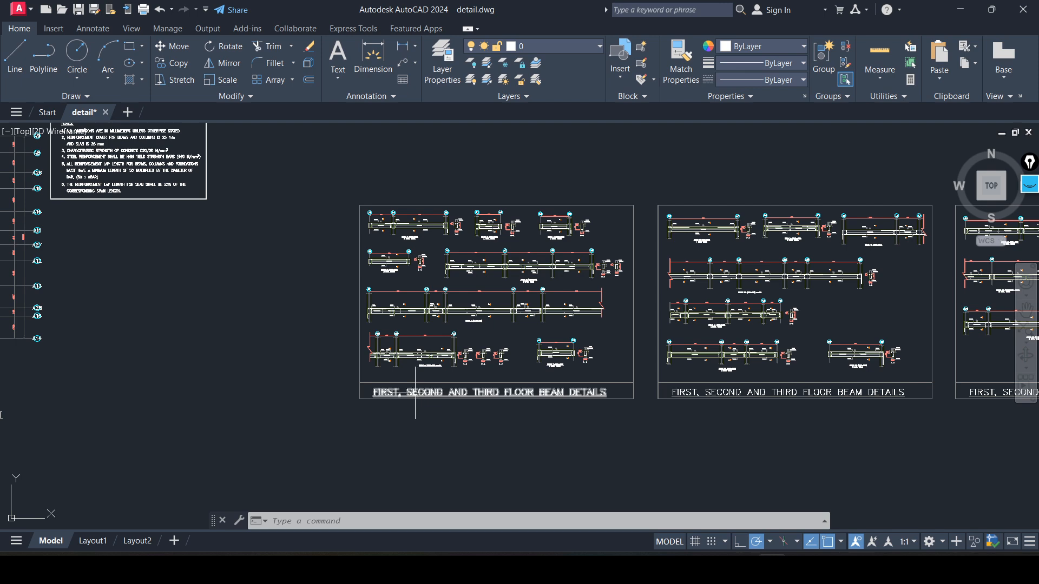
scroll(416, 419, "up", 5)
scroll(369, 420, "down", 4)
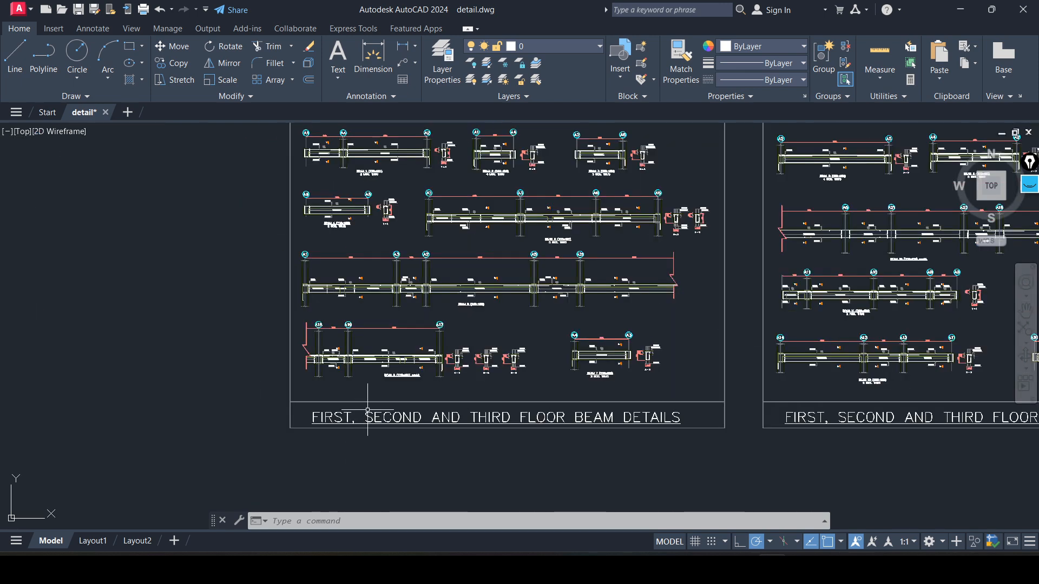
scroll(343, 419, "down", 2)
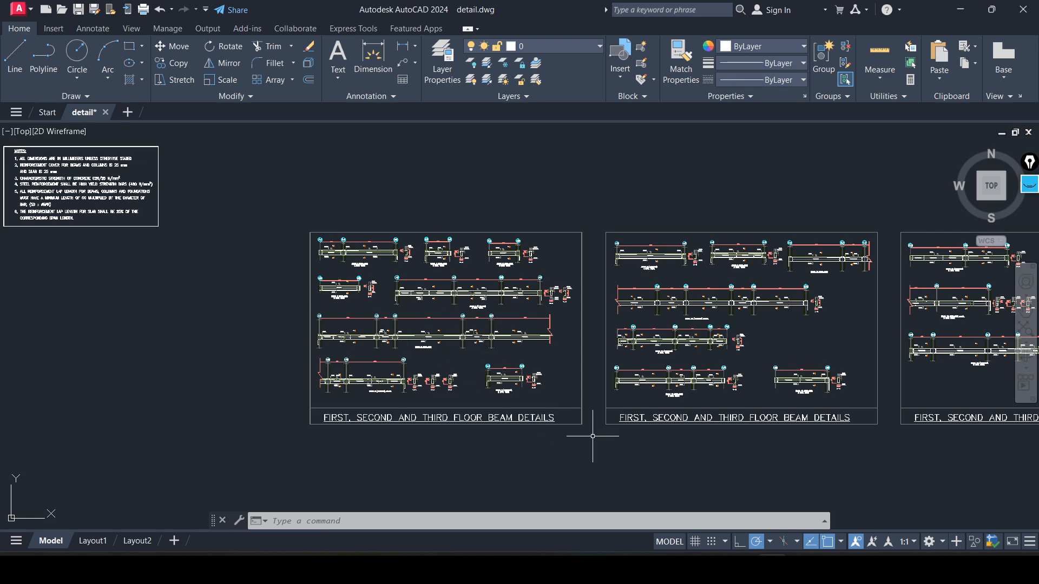
scroll(301, 225, "up", 3)
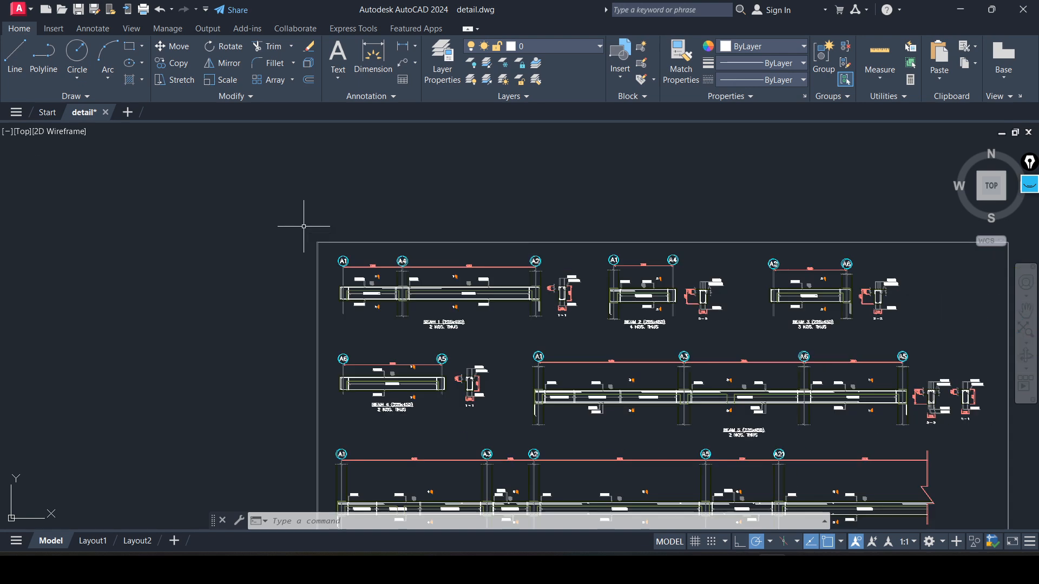
scroll(241, 269, "down", 3)
scroll(241, 269, "down", 2)
scroll(298, 360, "up", 6)
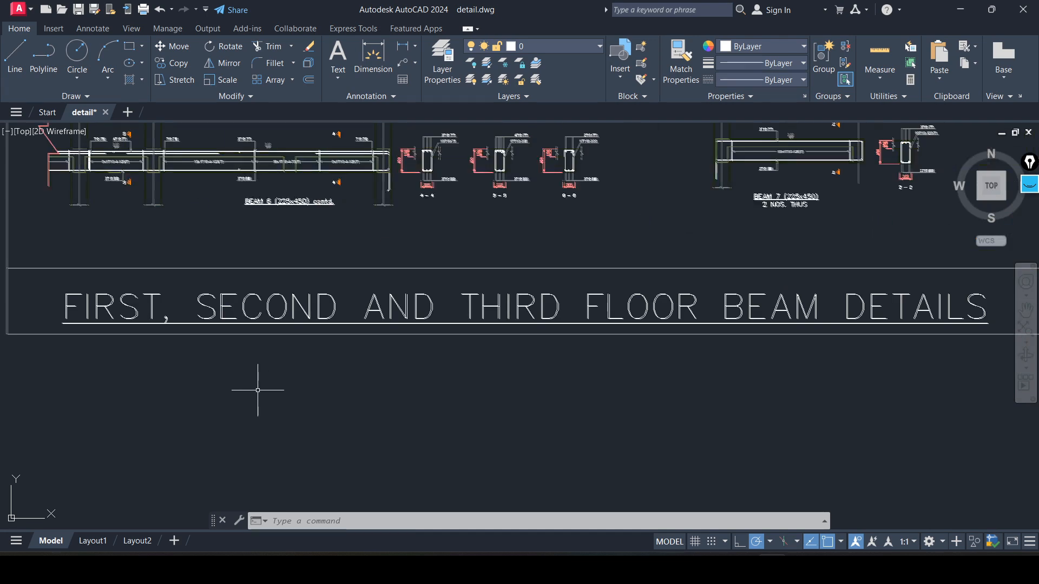
- Examine the first, second and third floor slab details sheet, including its title, reinforcement labels and bar layout
scroll(260, 383, "down", 4)
scroll(358, 367, "down", 4)
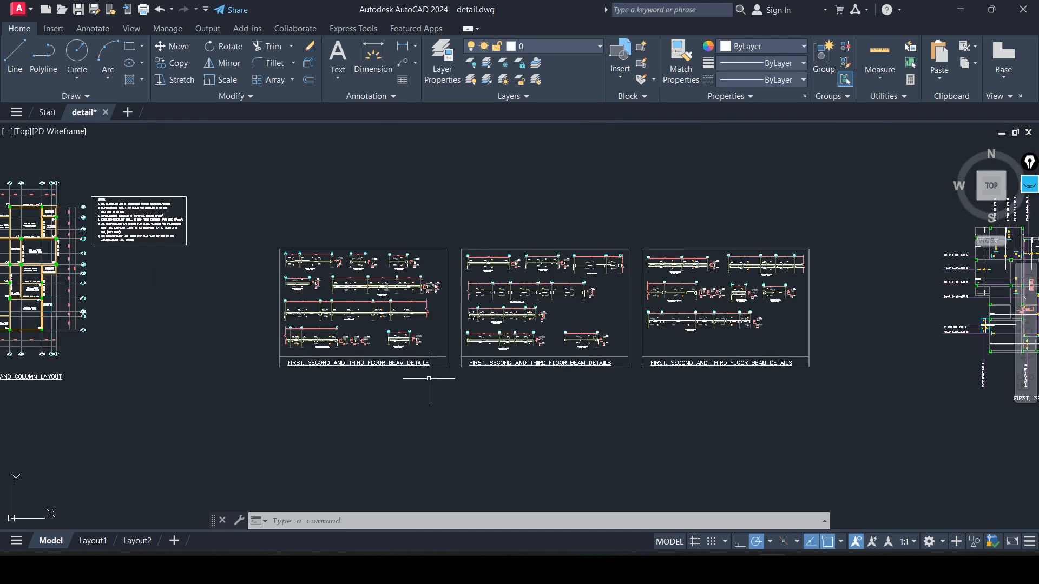
scroll(540, 360, "up", 4)
scroll(338, 373, "down", 6)
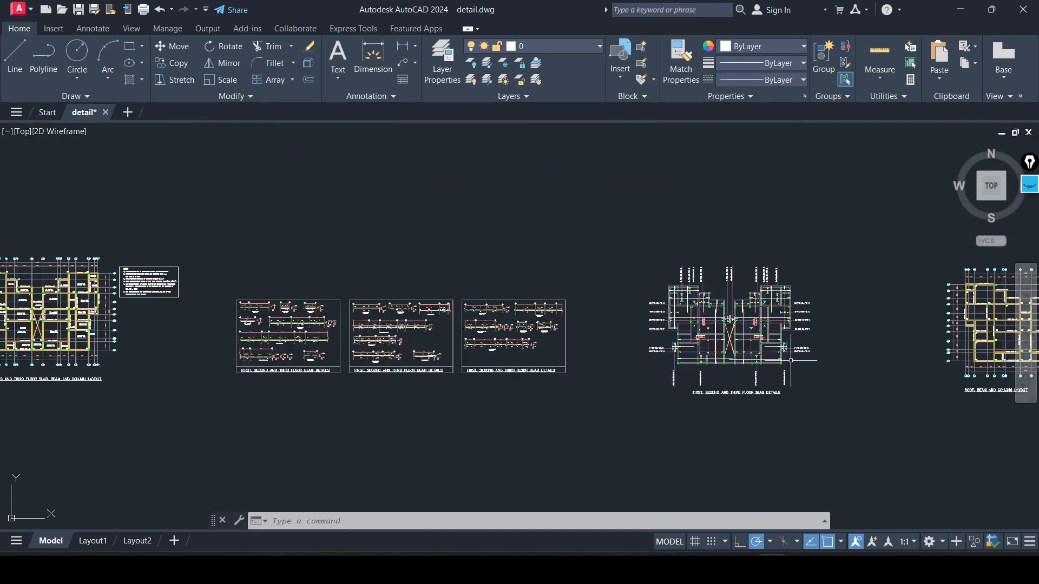
scroll(740, 402, "up", 4)
scroll(535, 401, "up", 4)
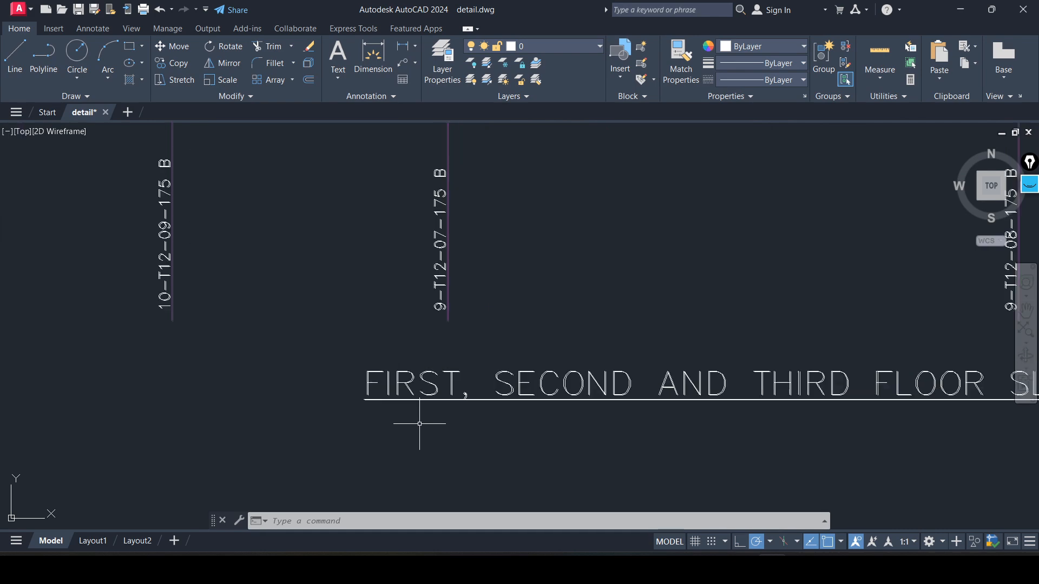
scroll(449, 430, "down", 7)
scroll(468, 209, "up", 4)
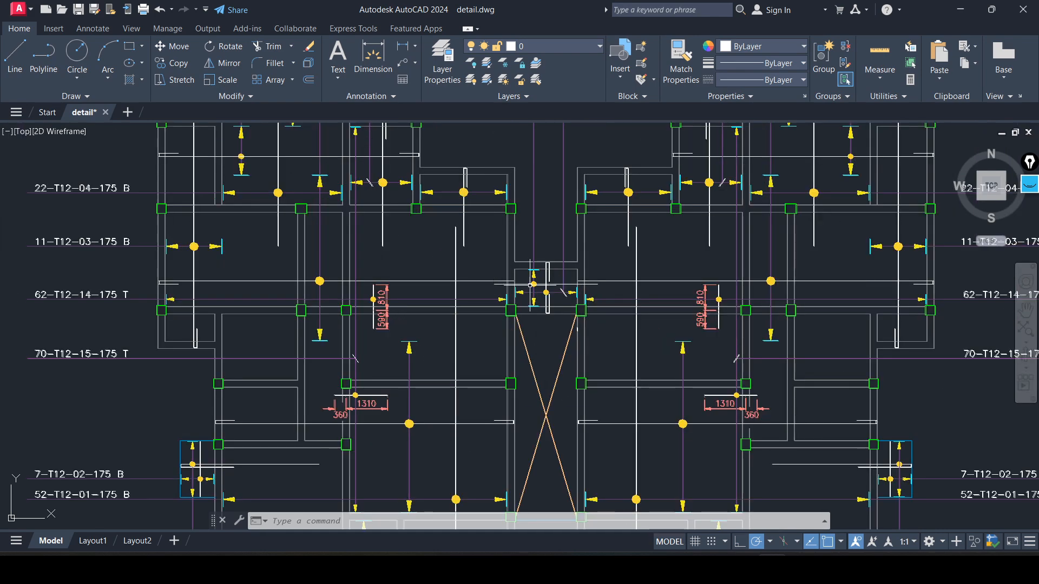
scroll(532, 284, "up", 3)
scroll(532, 284, "down", 3)
scroll(638, 342, "down", 6)
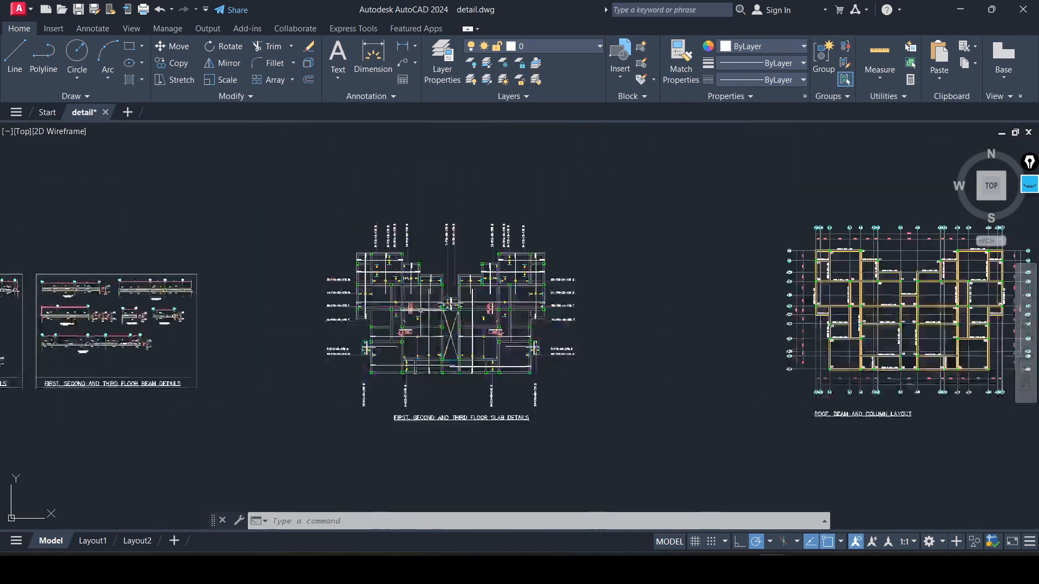
- Examine the roof beam and column layout and the adjacent roof beam details sheets
scroll(638, 342, "up", 4)
scroll(518, 307, "down", 4)
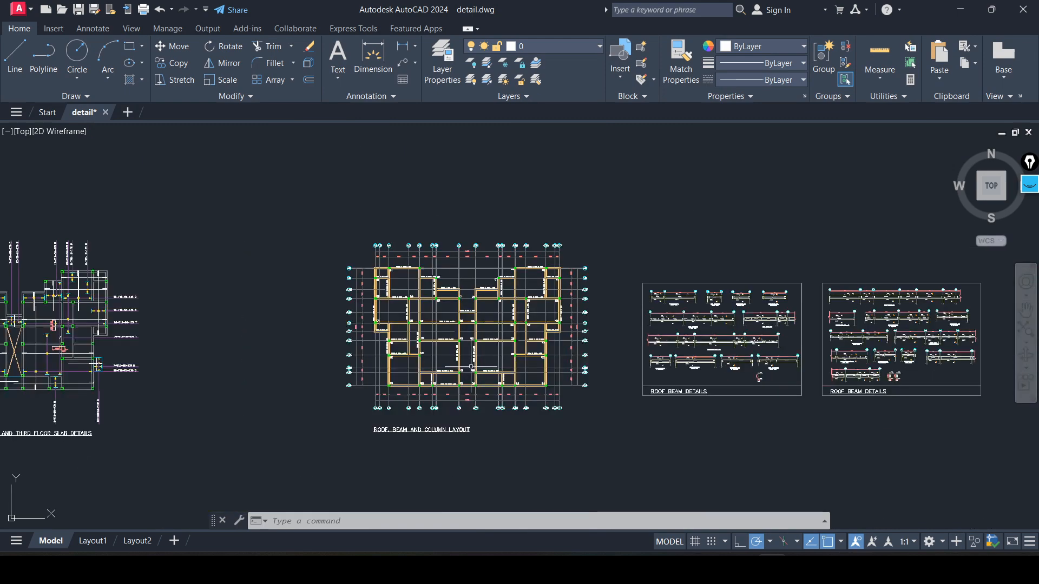
scroll(406, 476, "up", 4)
scroll(396, 461, "down", 3)
scroll(396, 460, "down", 2)
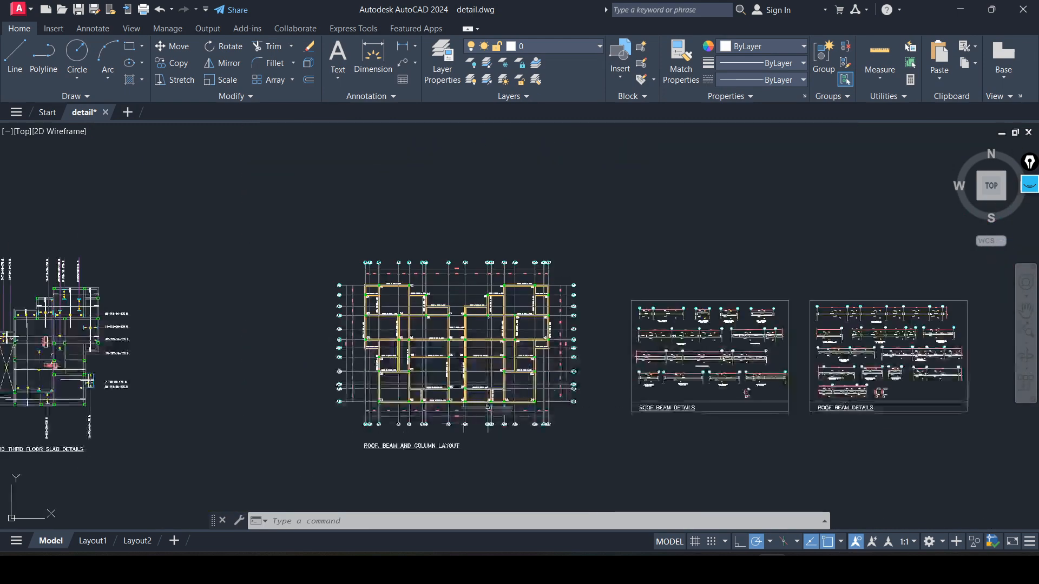
scroll(696, 417, "up", 4)
scroll(724, 382, "down", 7)
scroll(720, 382, "down", 3)
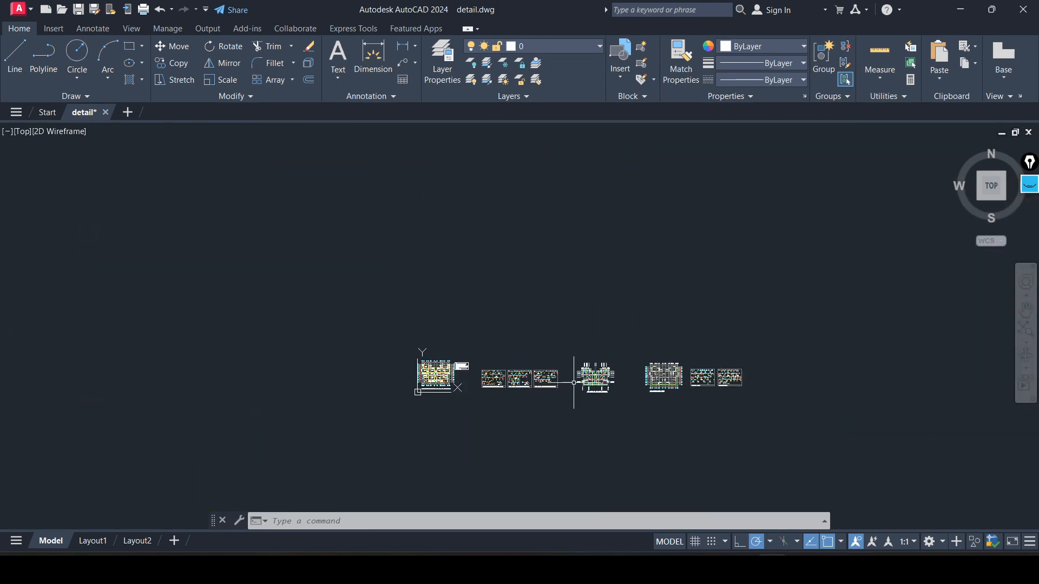
- Review the floor slab, beam and column layout again together with the overall sequence of detail sheets in the drawing
scroll(470, 379, "up", 5)
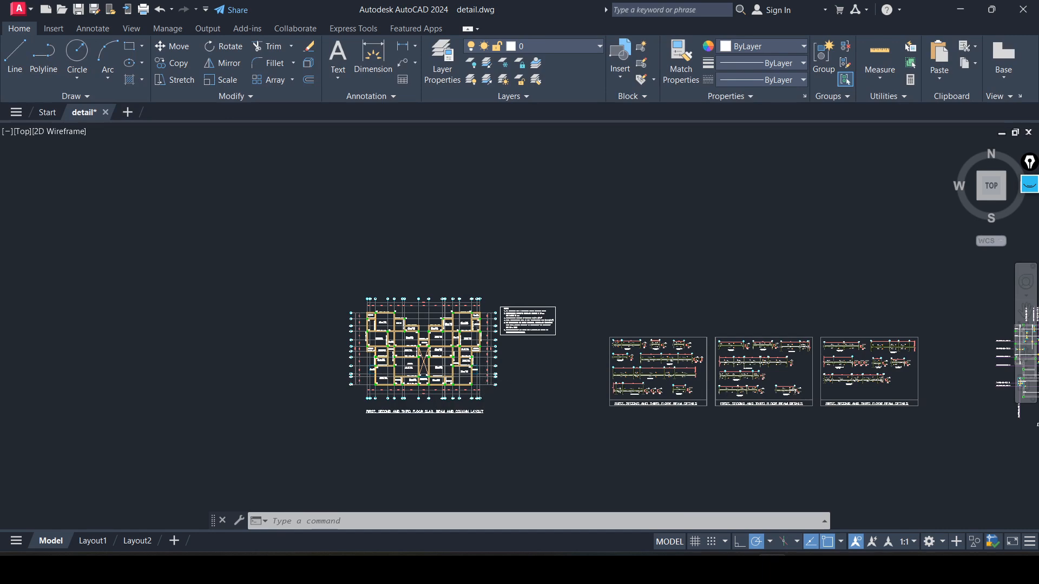
scroll(482, 385, "up", 4)
scroll(460, 395, "down", 4)
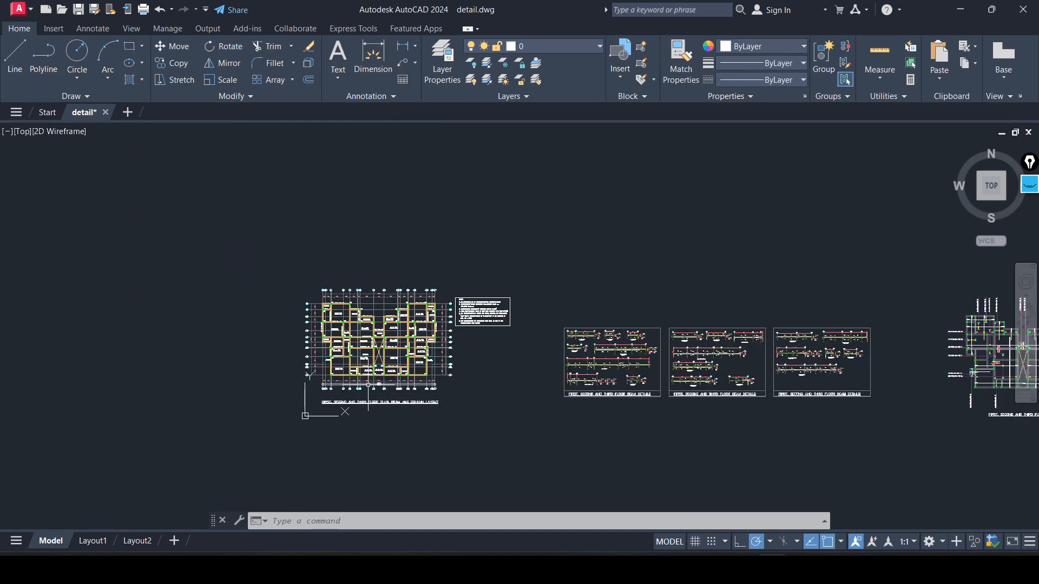
scroll(411, 384, "down", 2)
scroll(422, 395, "up", 4)
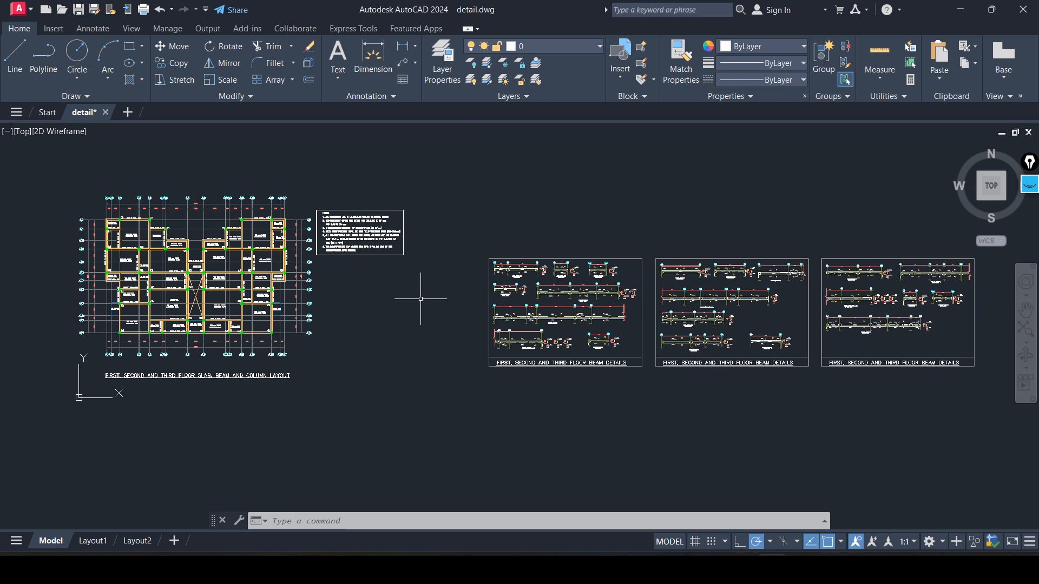
scroll(363, 346, "down", 4)
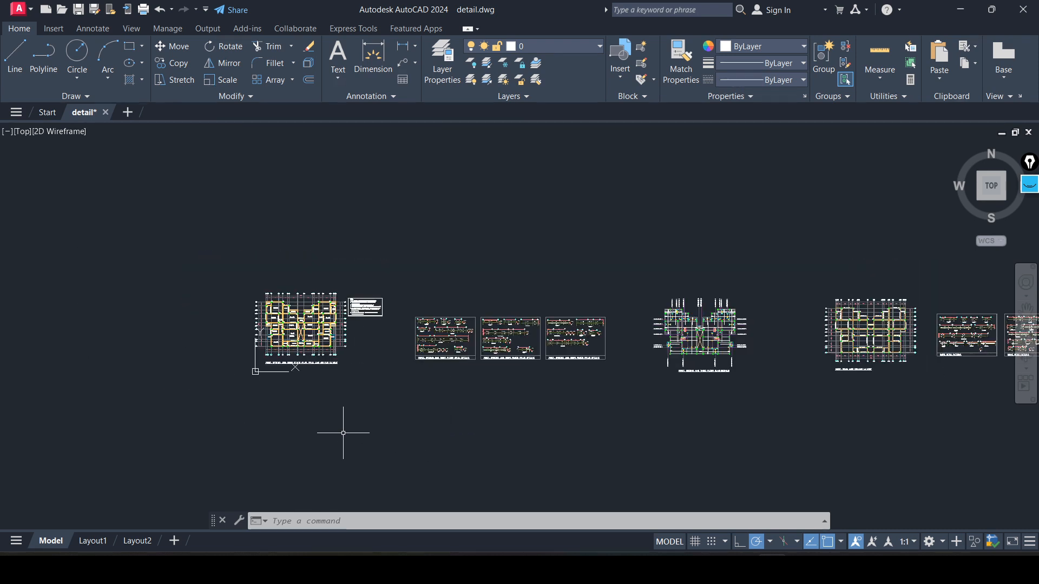
scroll(296, 414, "up", 2)
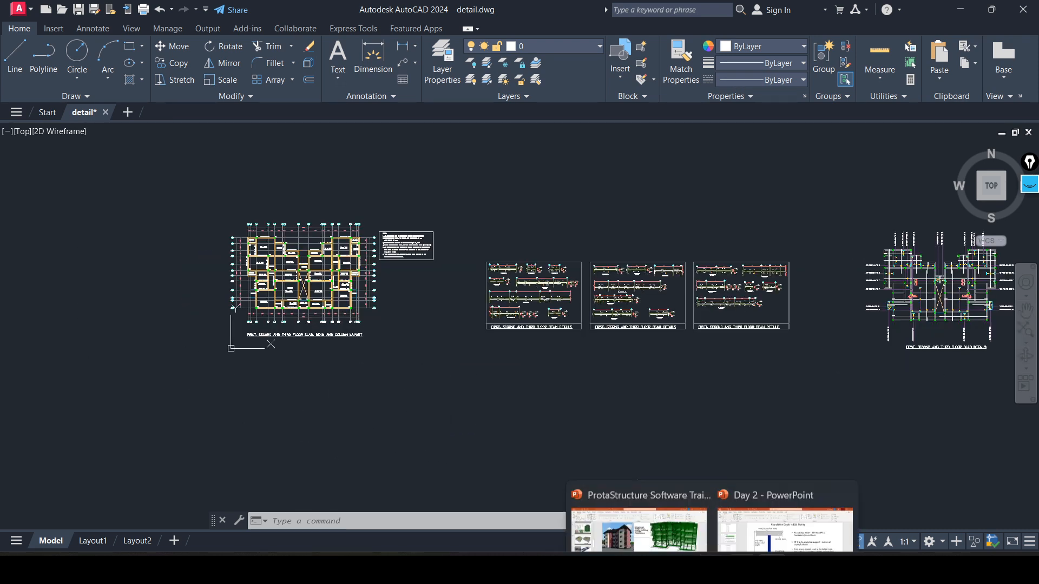
- Switch to the RENT_TRAINING model in ProtaStructure, view the whole building in 3D and show the drawing and report commands
mouse_move(742, 568)
left_click(741, 501)
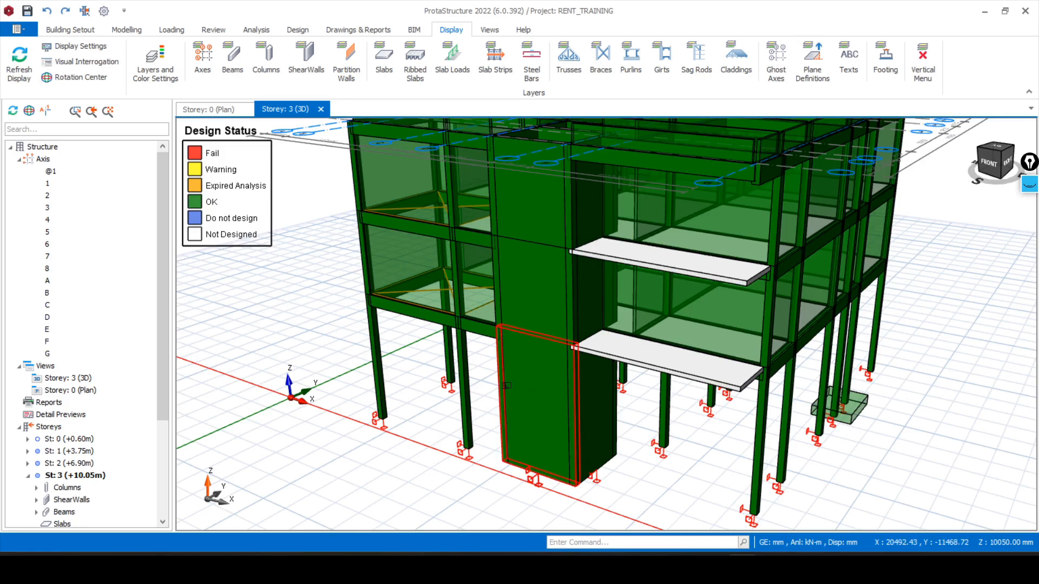
scroll(496, 392, "down", 4)
scroll(490, 368, "up", 2)
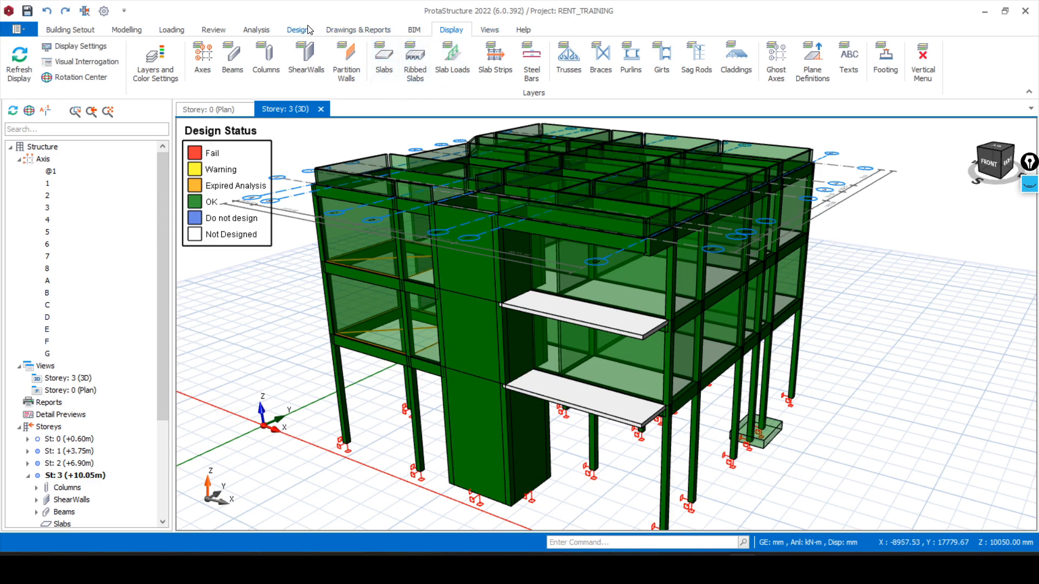
left_click(336, 30)
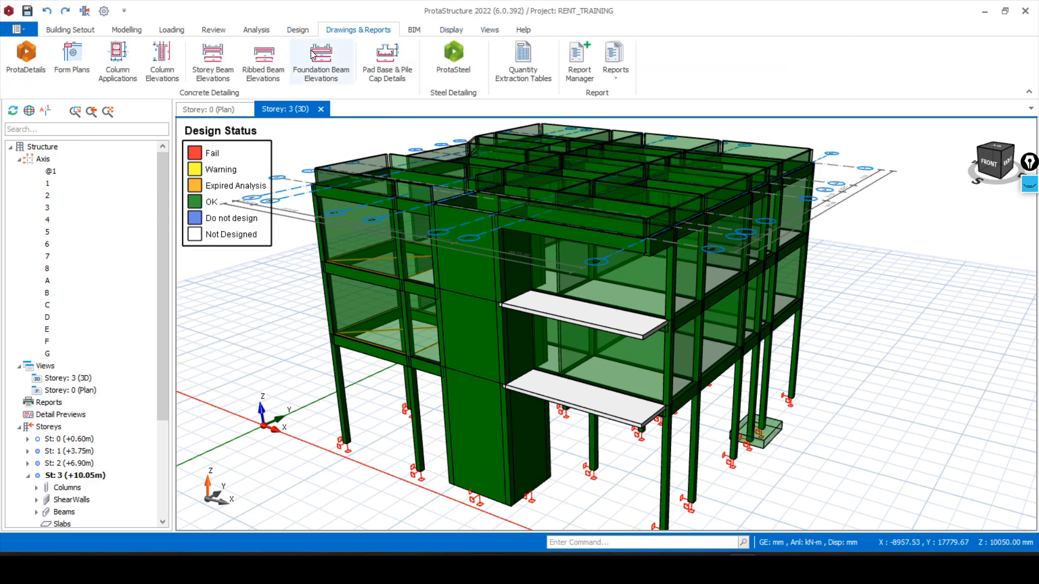